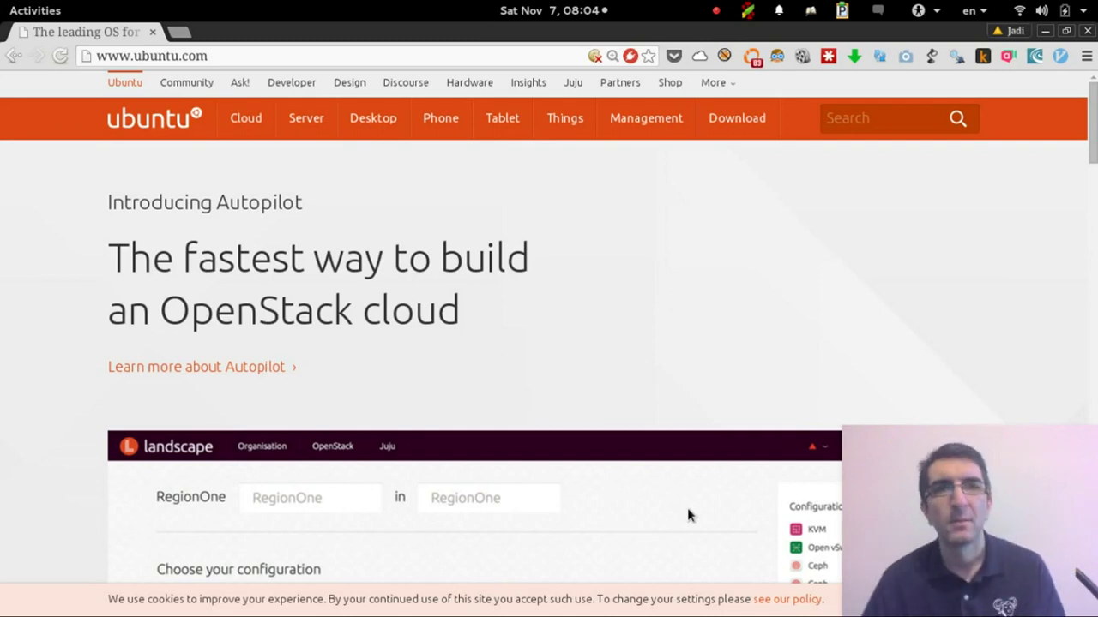
# Switch from the browser to the running ubuntu_turorial virtual machine in VirtualBox.
pyautogui.hotkey('alt', 'Tab')
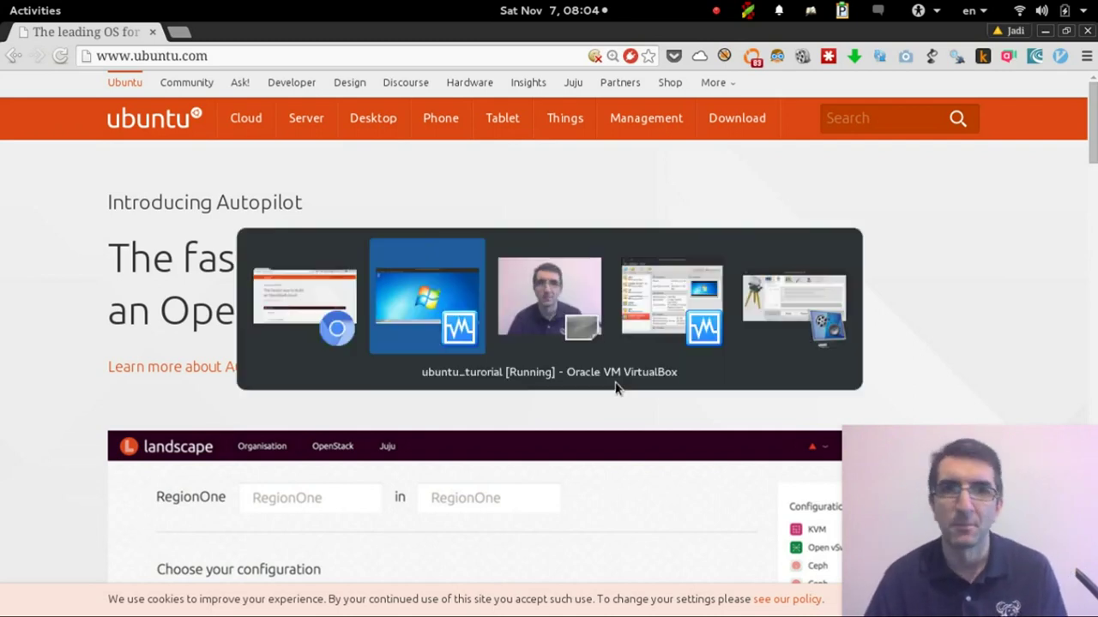
pyautogui.hotkey('alt', 'Tab')
pyautogui.hotkey('alt', 'Tab')
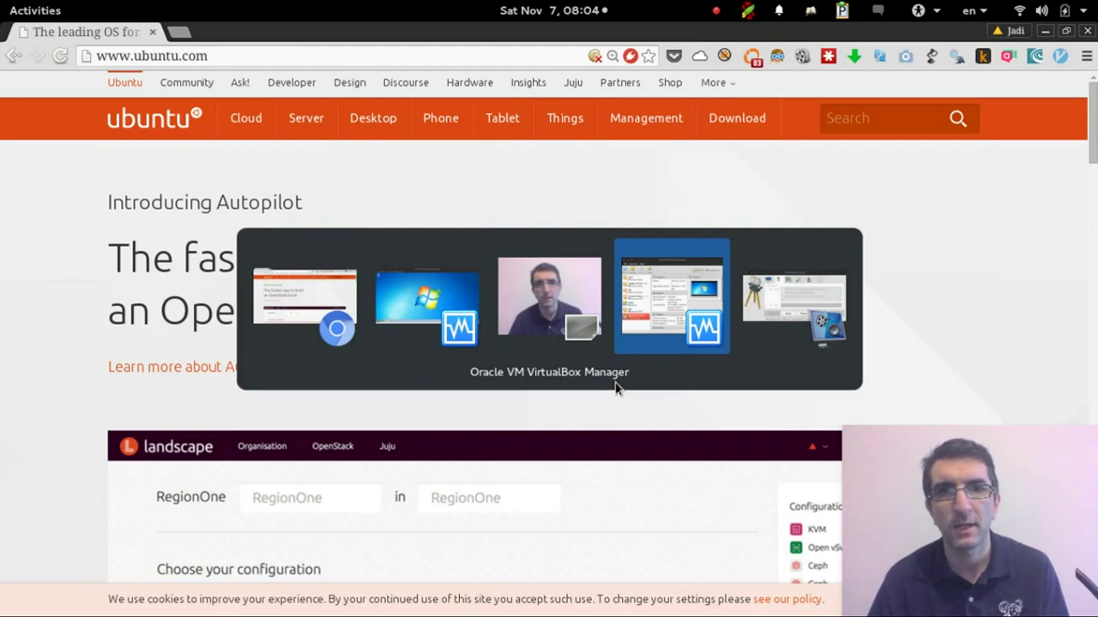
pyautogui.hotkey('alt', 'Tab')
pyautogui.hotkey('alt', 'Tab')
pyautogui.hotkey('alt', 'Tab')
pyautogui.hotkey('alt', 'Tab')
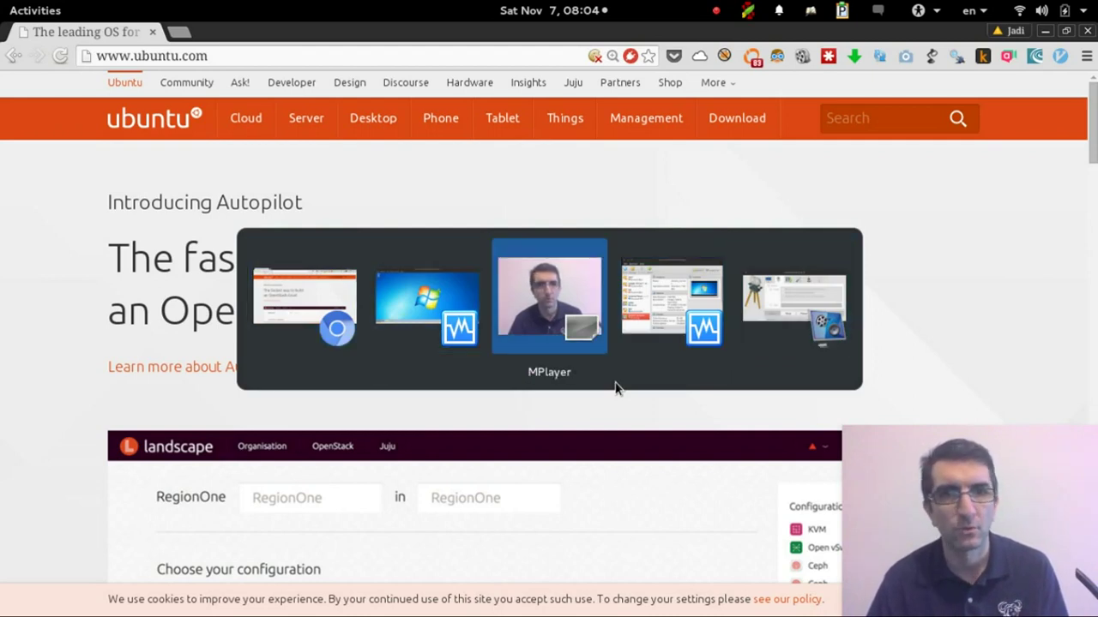
pyautogui.hotkey('alt', 'Tab')
pyautogui.hotkey('alt', 'Tab')
pyautogui.hotkey('alt', 'Tab')
pyautogui.hotkey('alt', 'Tab')
pyautogui.hotkey('alt', 'Tab')
pyautogui.hotkey('alt', 'Tab')
pyautogui.hotkey('alt', 'Tab')
pyautogui.hotkey('alt', 'Tab')
pyautogui.hotkey('alt', 'Tab')
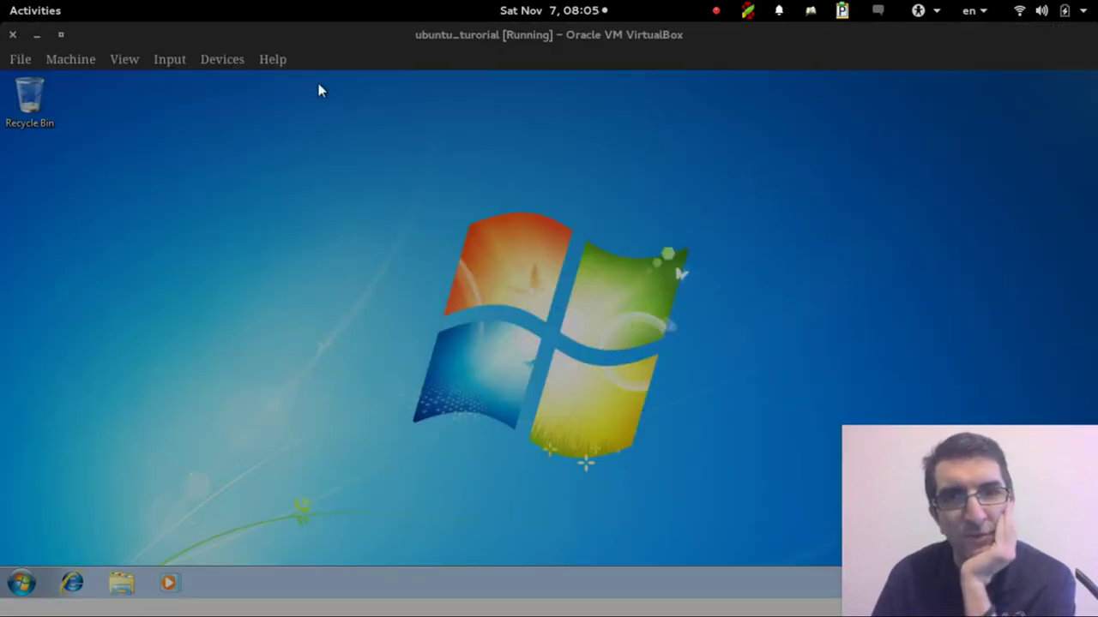
# Restore the virtual machine window to a smaller size, move it over the browser page, and maximize it again.
pyautogui.doubleClick(493, 34)
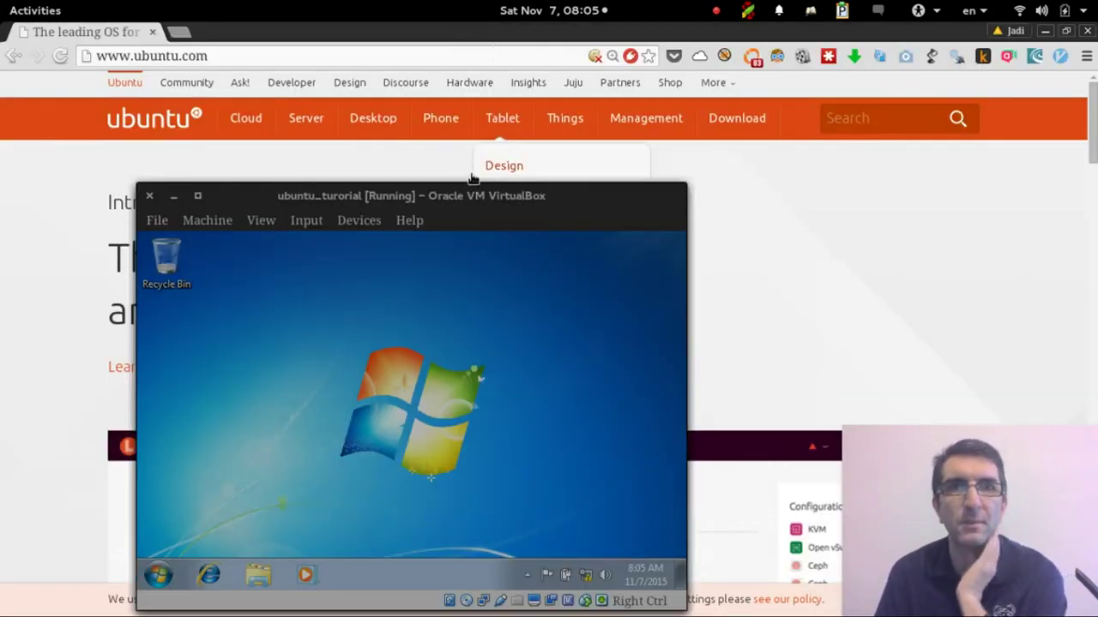
pyautogui.moveTo(467, 190); pyautogui.dragTo(491, 128)
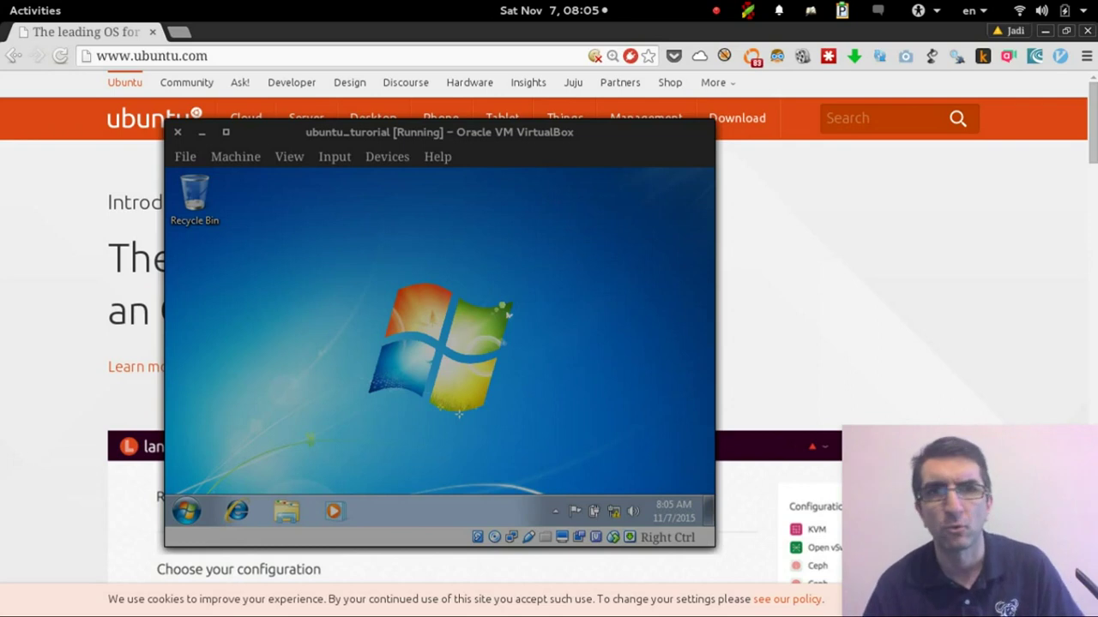
pyautogui.doubleClick(431, 133)
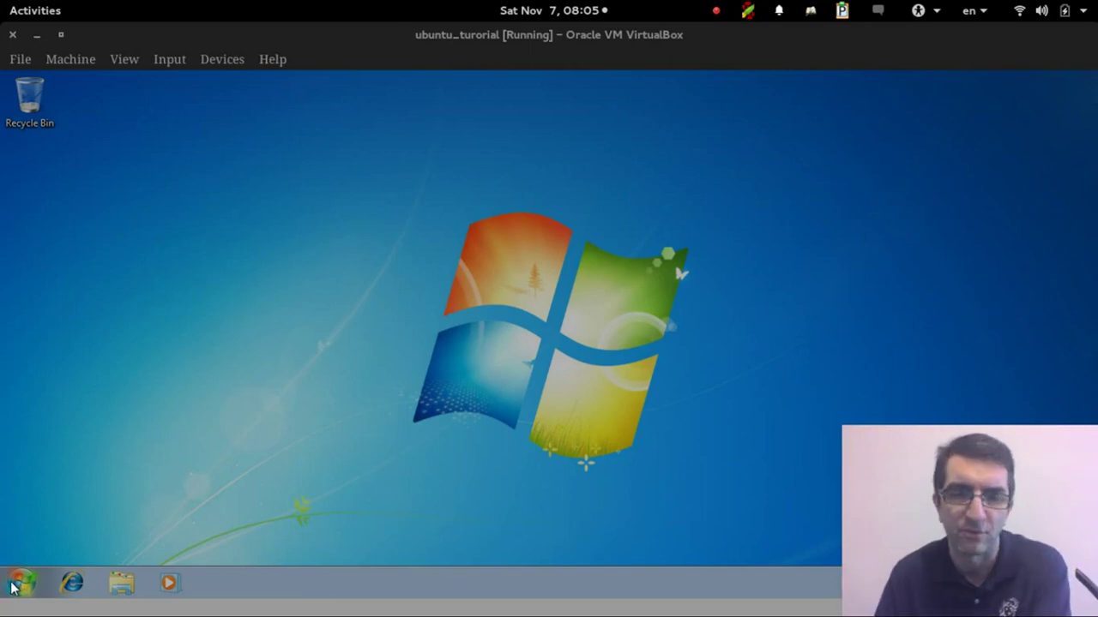
# Open the Control Panel in the Windows 7 virtual machine.
pyautogui.rightClick(17, 584)
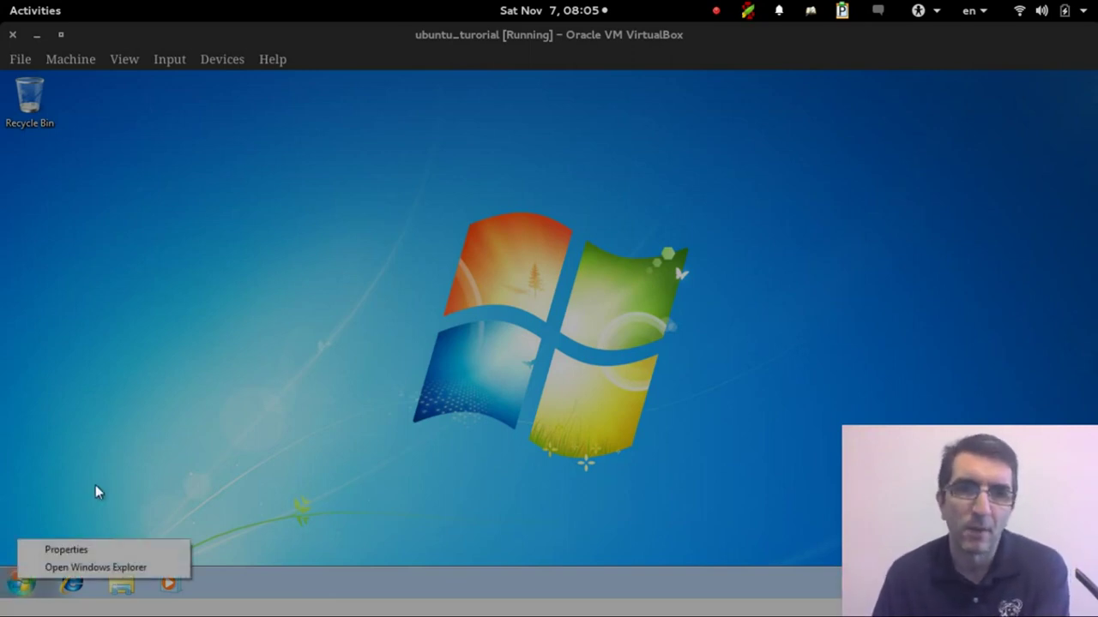
pyautogui.click(96, 490)
pyautogui.click(24, 588)
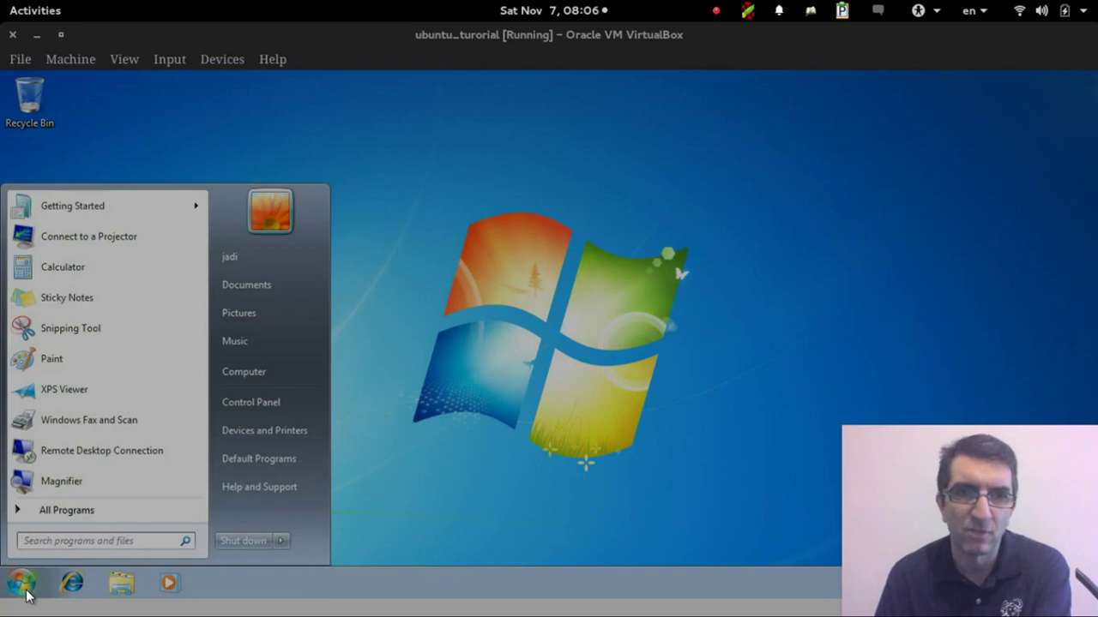
pyautogui.click(234, 406)
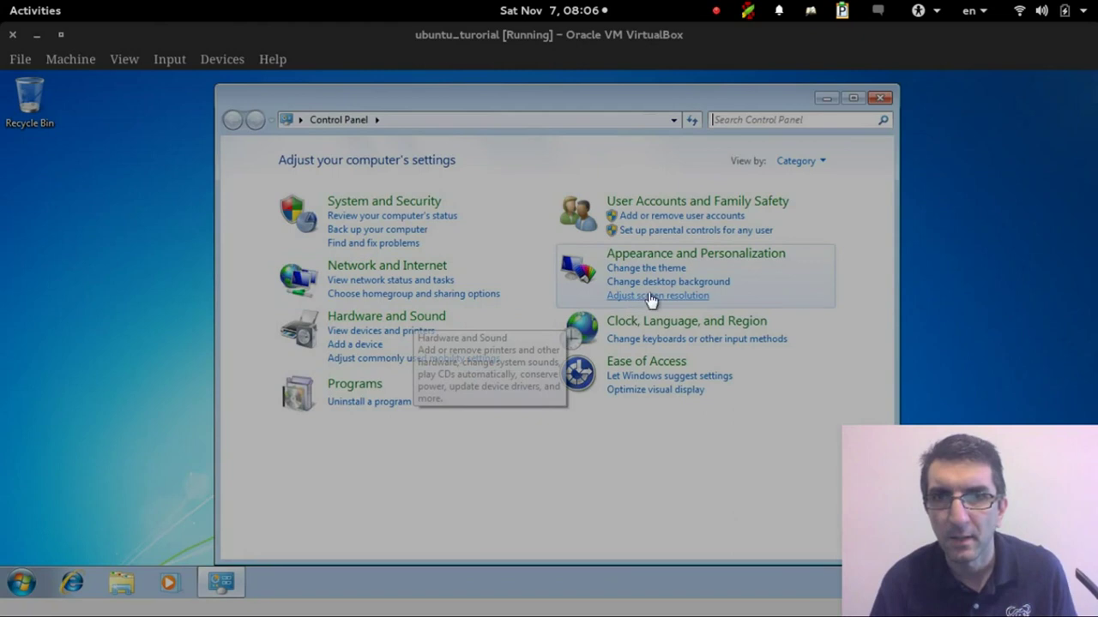
# Search the Control Panel for "disk" and open the tool to create and format hard disk partitions.
pyautogui.click(774, 121)
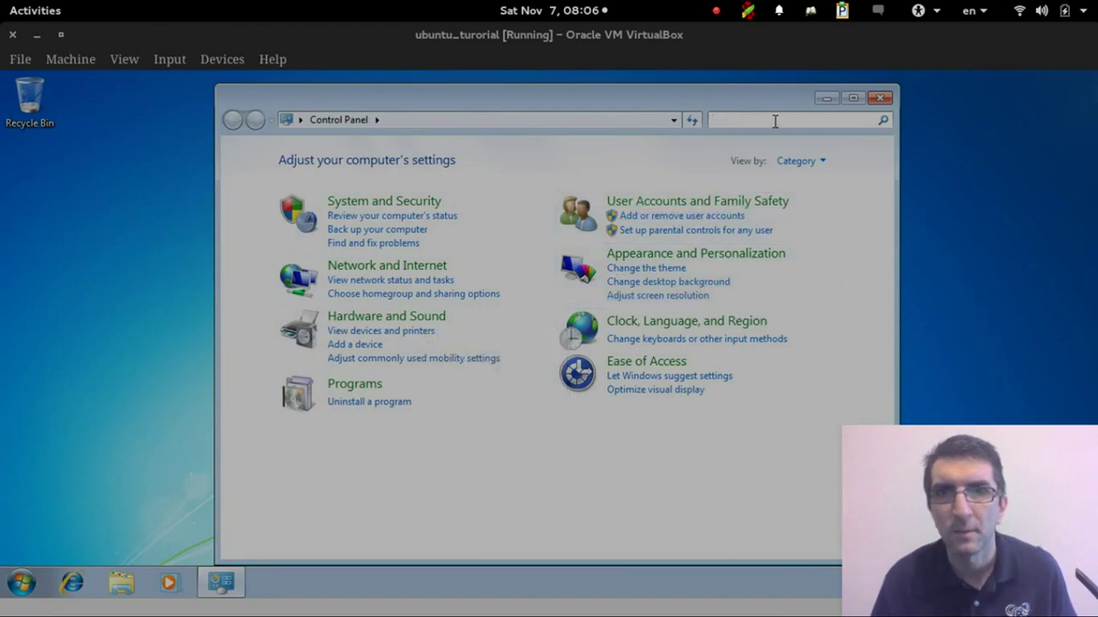
pyautogui.write('disk')
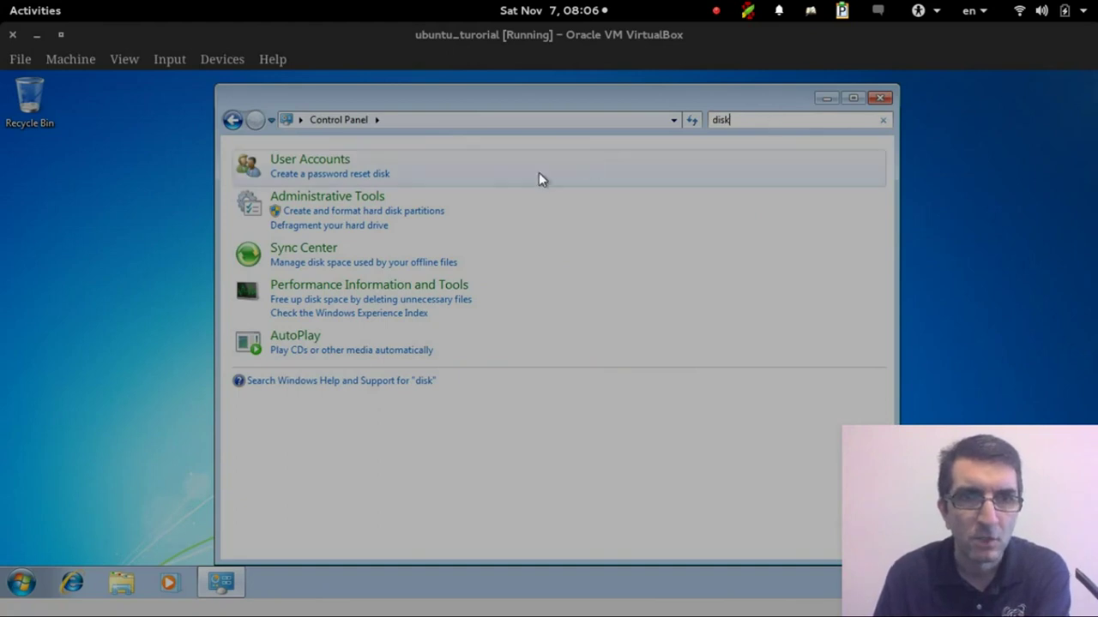
pyautogui.click(415, 214)
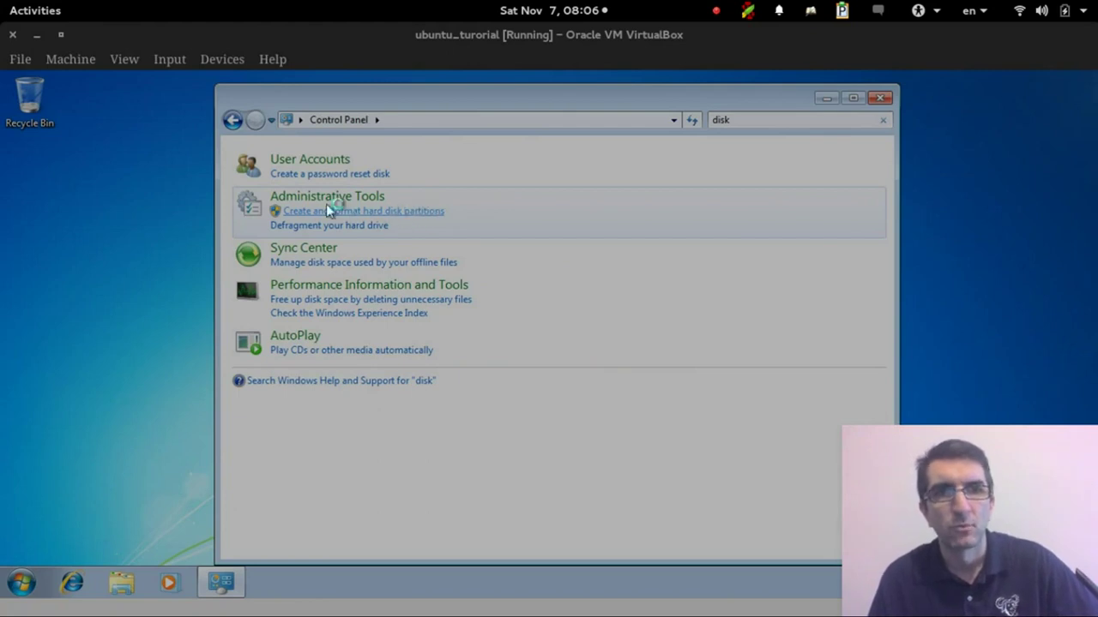
# Reposition and enlarge the Disk Management window, and start Shrink Volume on the C: partition of Disk 0.
pyautogui.moveTo(307, 83); pyautogui.dragTo(550, 174)
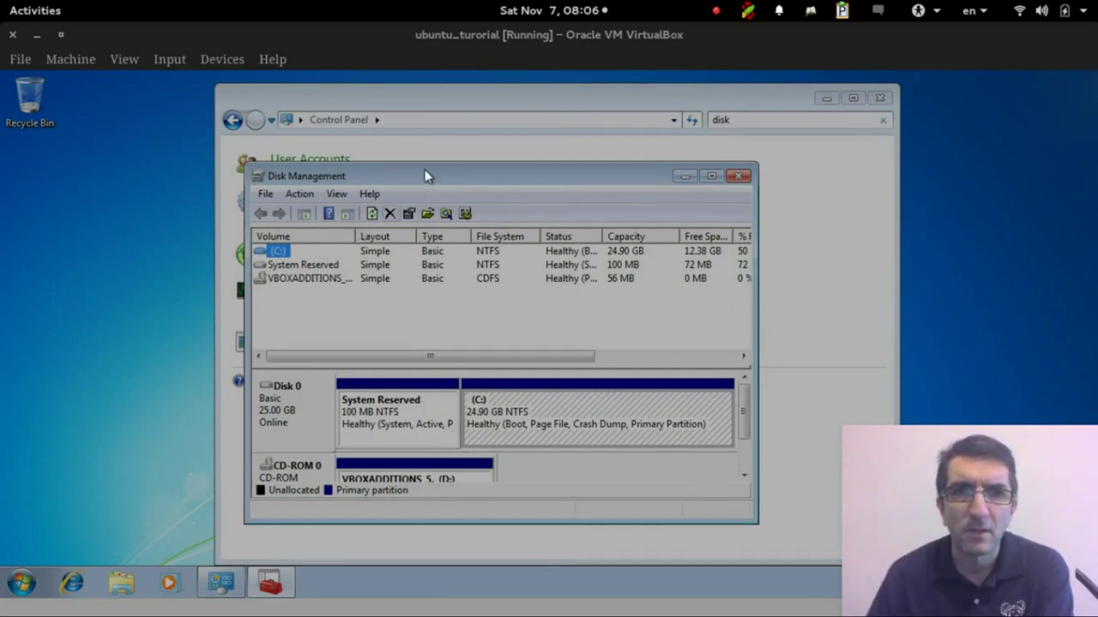
pyautogui.moveTo(432, 170); pyautogui.dragTo(235, 120)
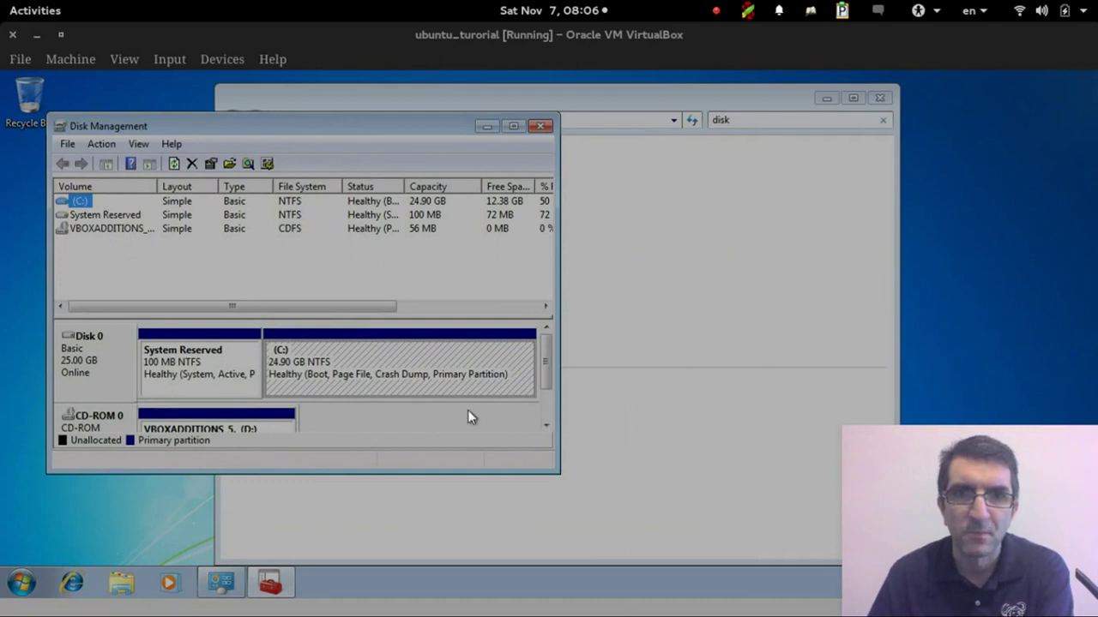
pyautogui.moveTo(553, 475); pyautogui.dragTo(717, 545)
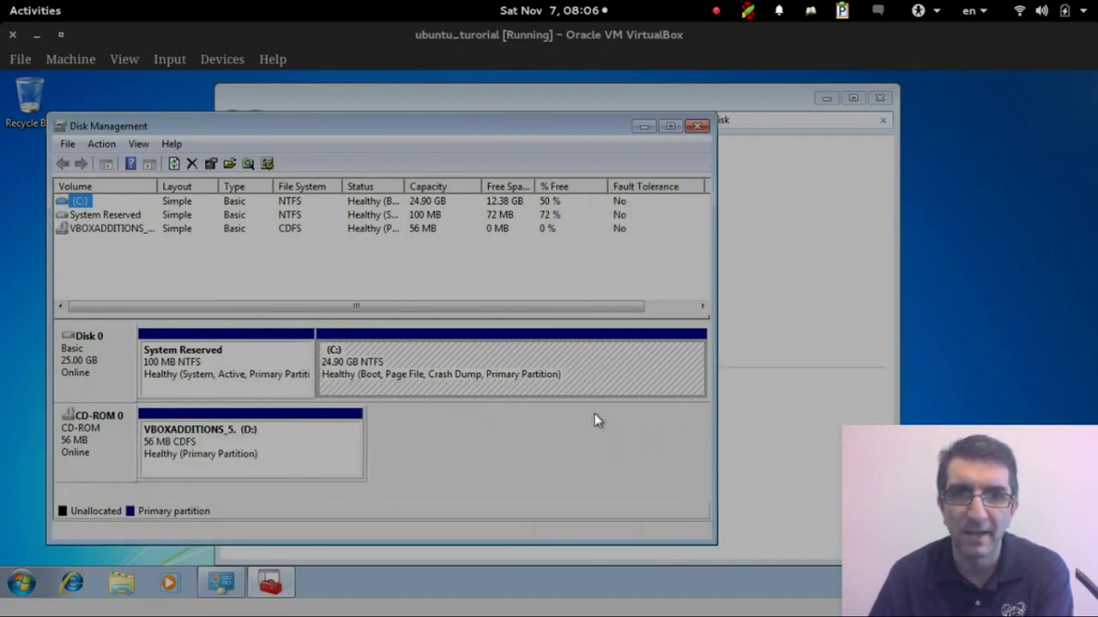
pyautogui.rightClick(647, 364)
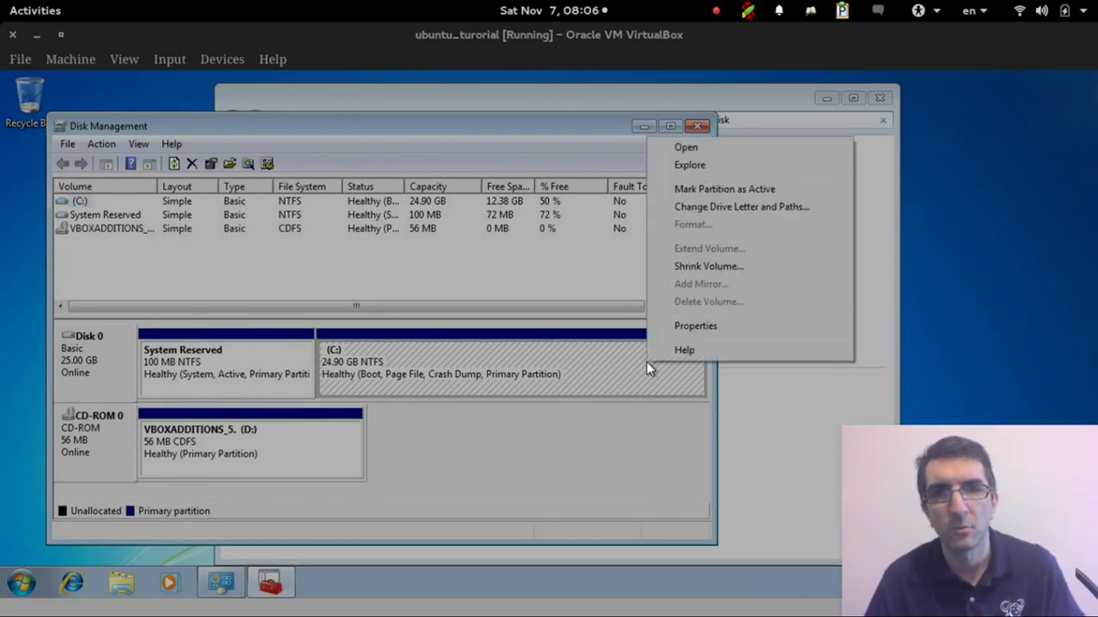
pyautogui.click(701, 268)
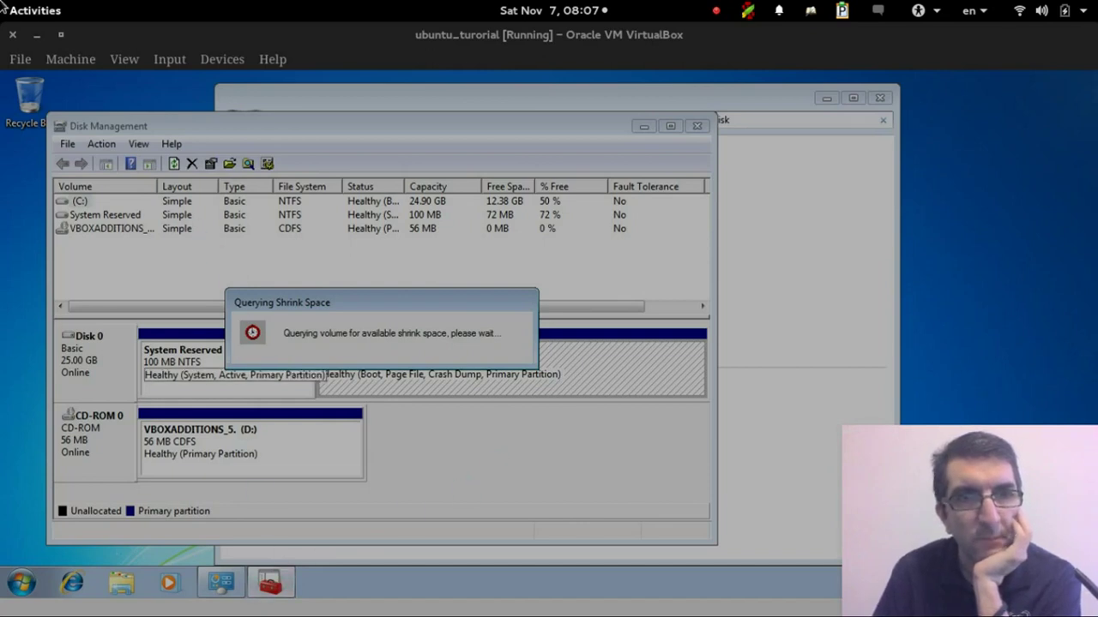
# Switch to the browser with the Ubuntu website and open the Ubuntu Desktop download page.
pyautogui.moveTo(3, 7)
pyautogui.click(648, 441)
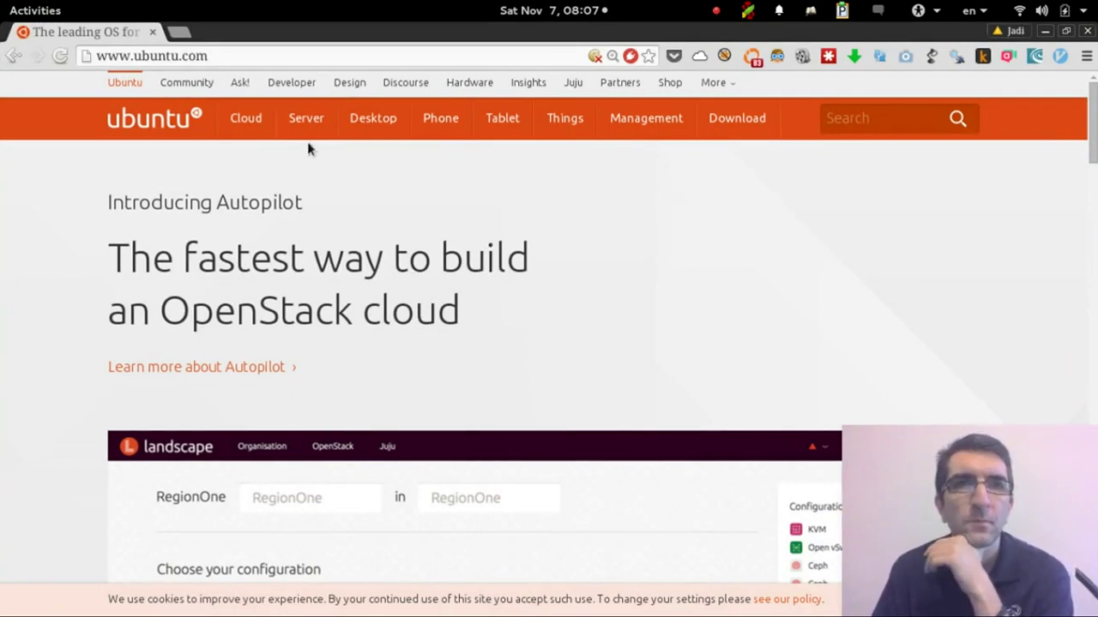
pyautogui.moveTo(367, 115)
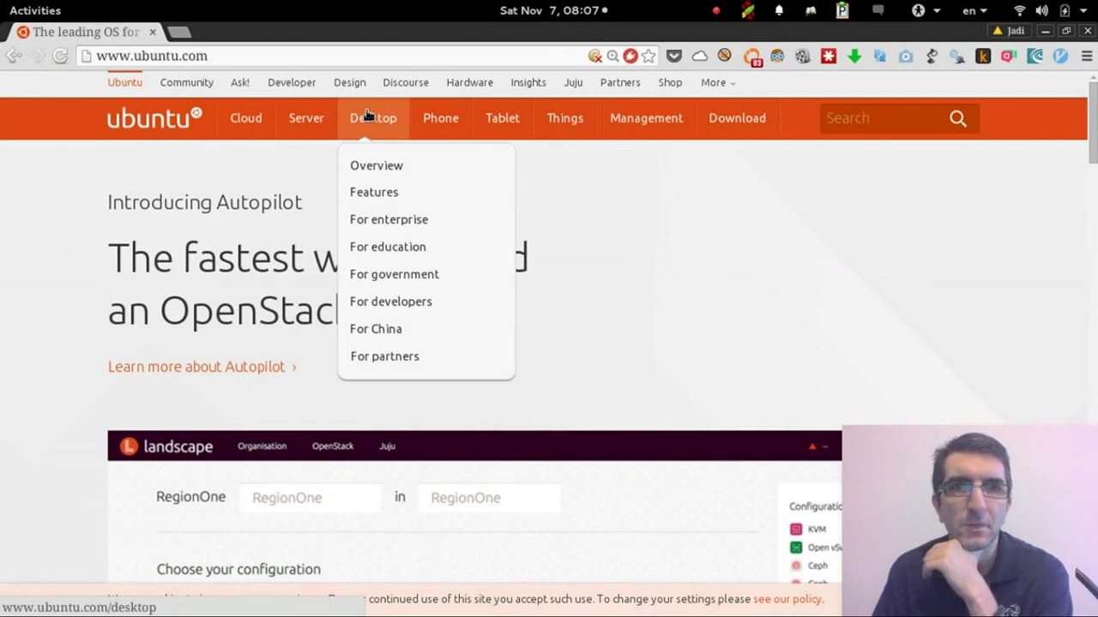
pyautogui.click(369, 109)
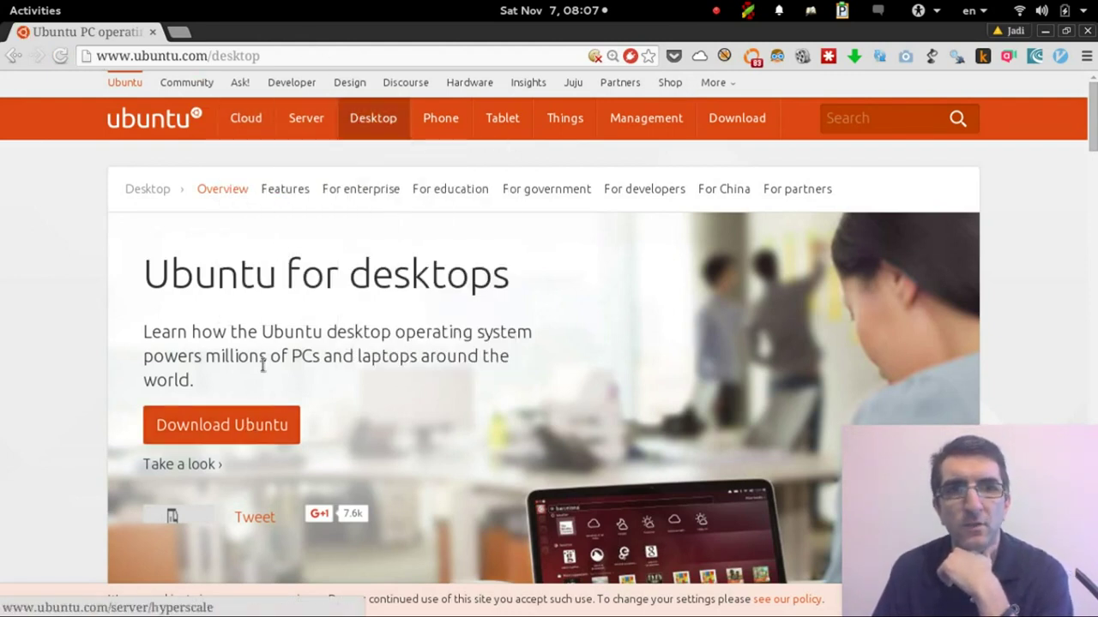
pyautogui.click(242, 436)
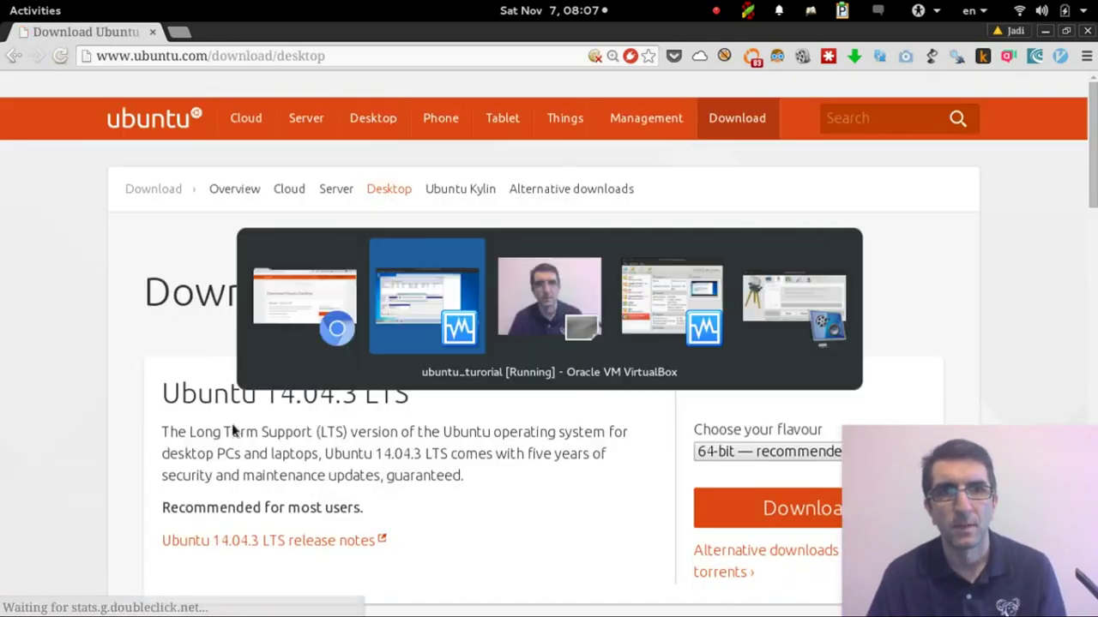
# Check the progress of the shrink space query in the virtual machine and return to the browser.
pyautogui.hotkey('alt', 'Tab')
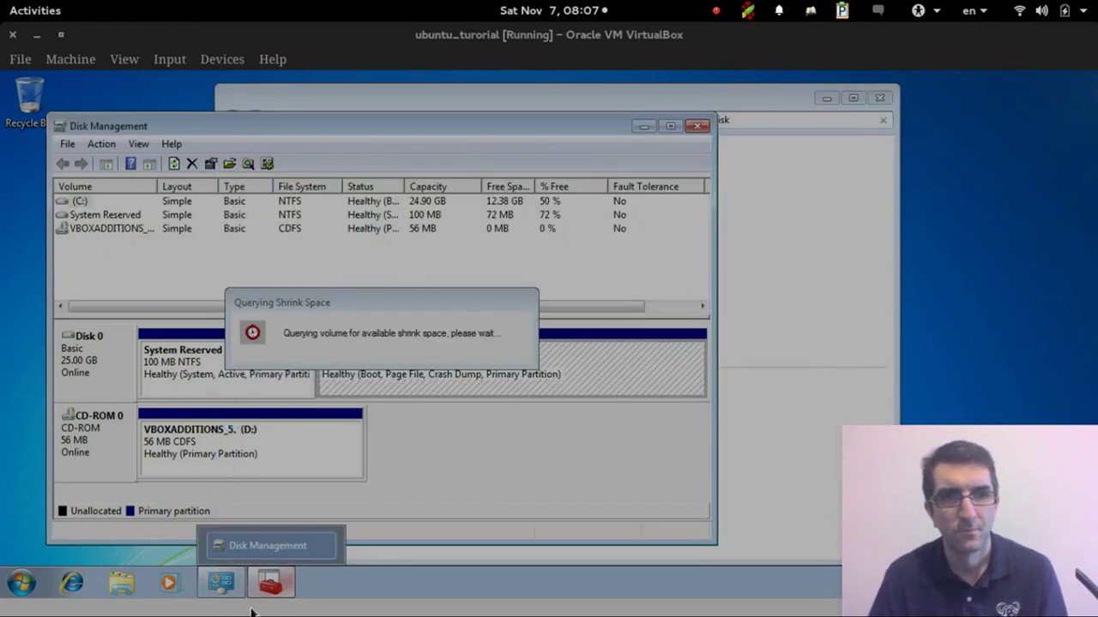
pyautogui.hotkey('alt', 'Tab')
pyautogui.hotkey('alt', 'Tab')
pyautogui.hotkey('alt', 'Tab')
pyautogui.hotkey('alt', 'Tab')
pyautogui.hotkey('alt', 'Tab')
pyautogui.hotkey('alt', 'Tab')
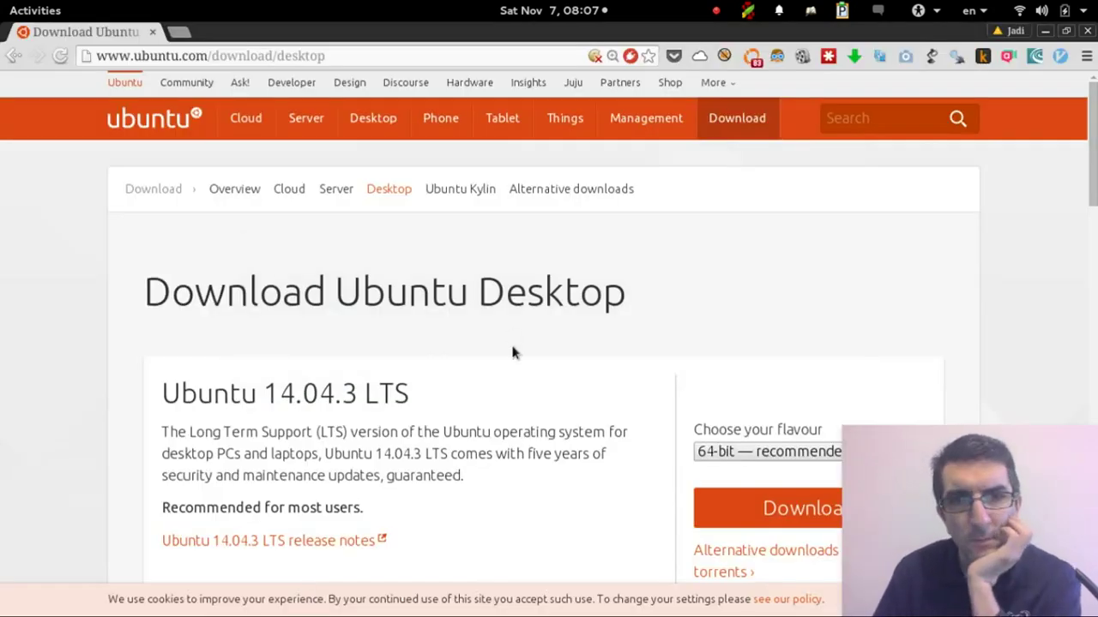
# Review the offered Ubuntu releases and choose the 64-bit Ubuntu 15.10 download.
pyautogui.scroll(-4, 513, 351)
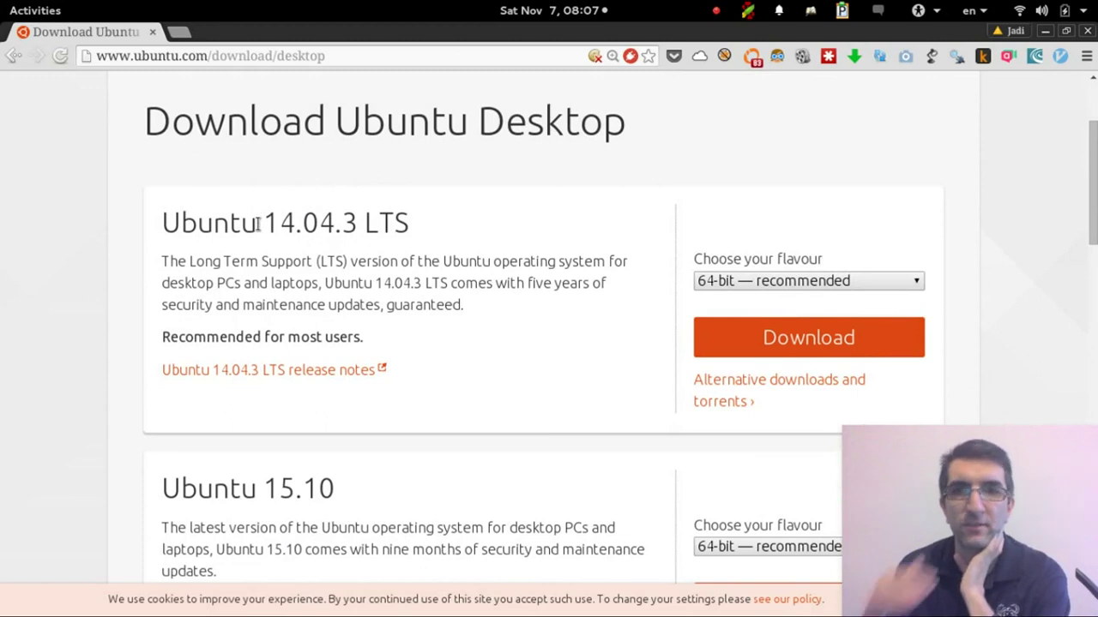
pyautogui.scroll(-5, 369, 310)
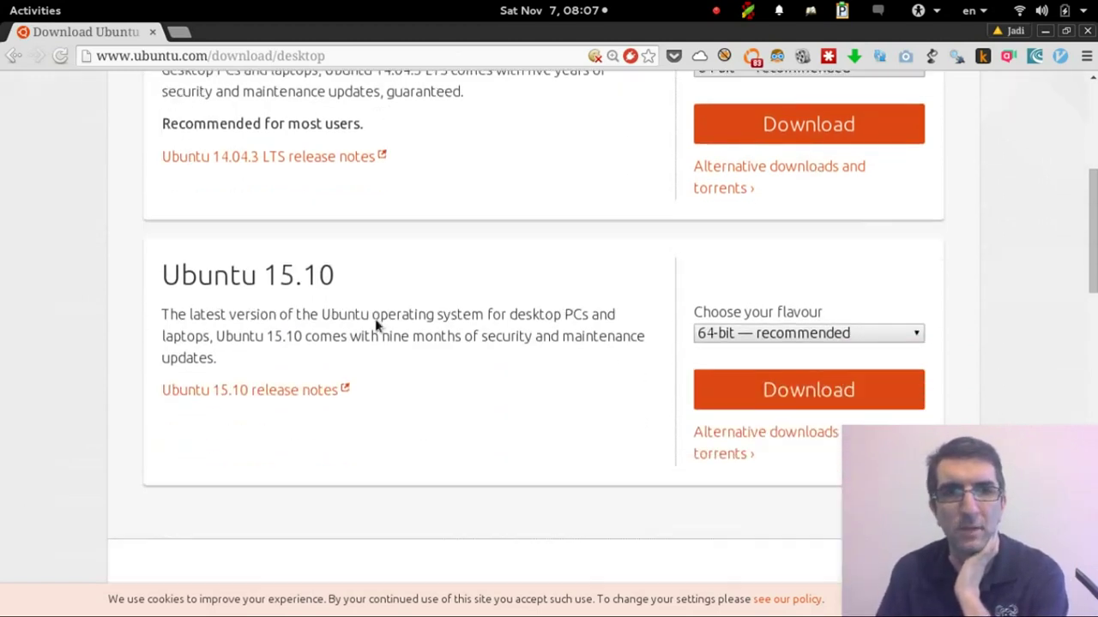
pyautogui.scroll(-1, 374, 324)
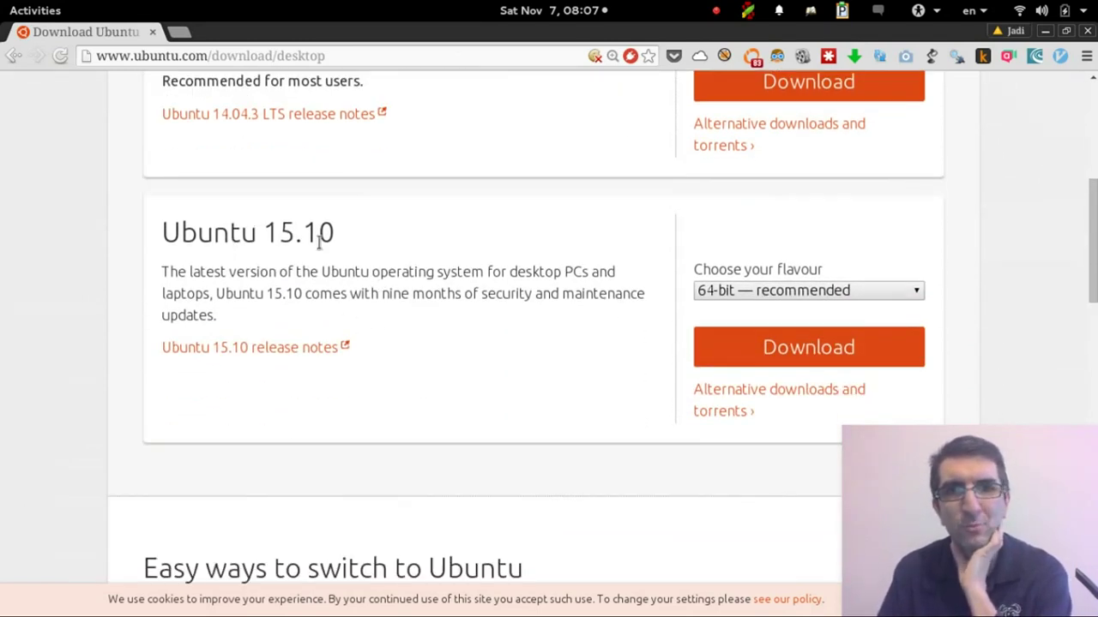
pyautogui.click(749, 352)
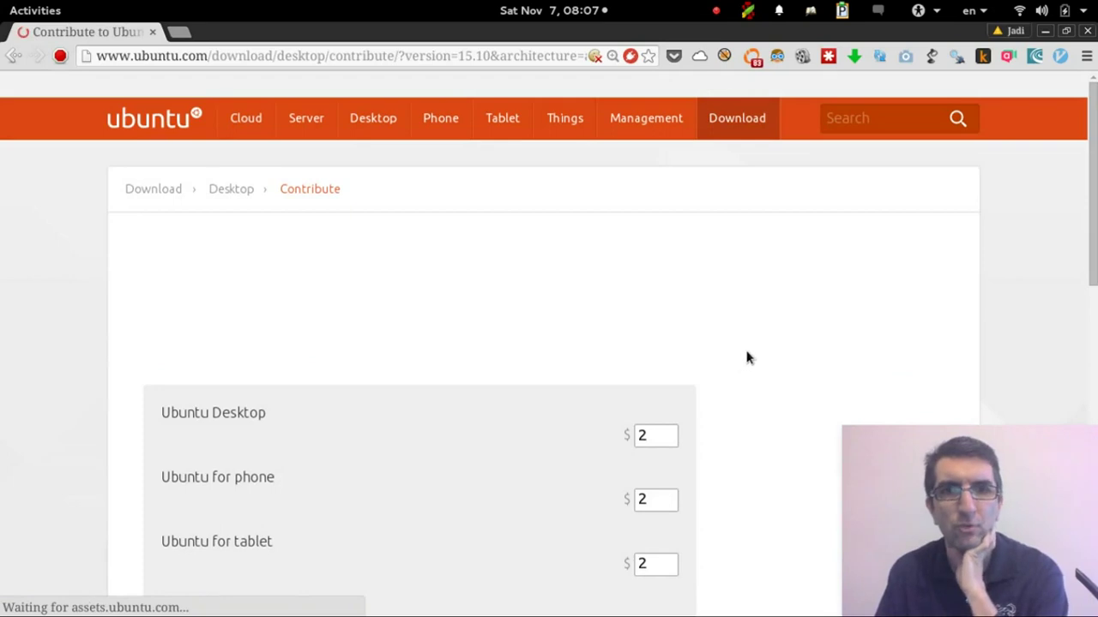
# Skip the contribution to Ubuntu and proceed directly to the download.
pyautogui.scroll(-6, 336, 319)
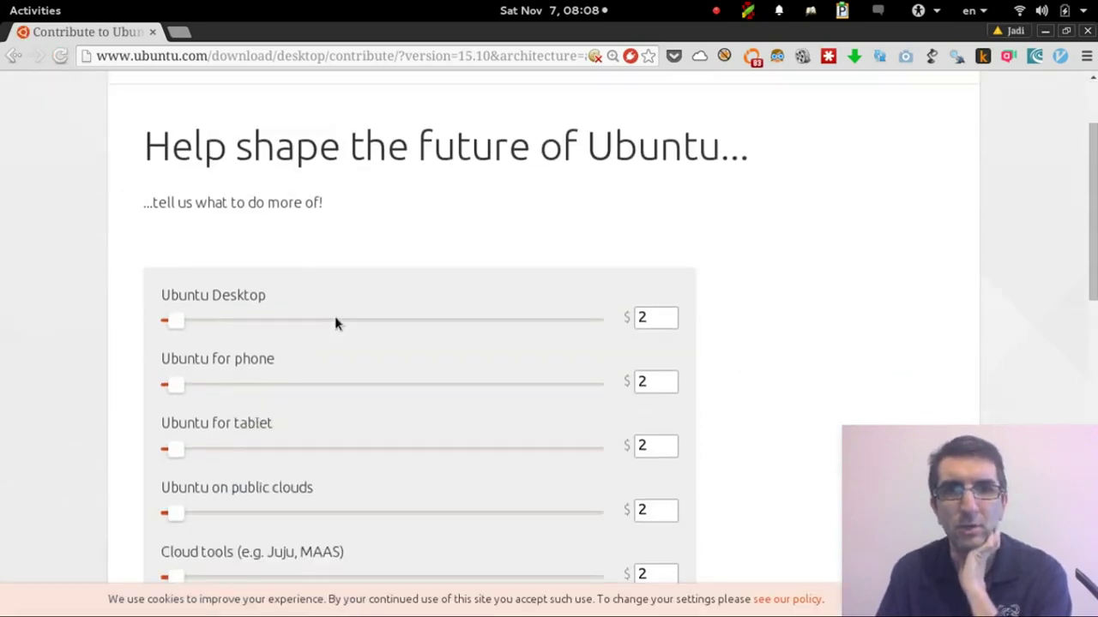
pyautogui.scroll(-3, 336, 317)
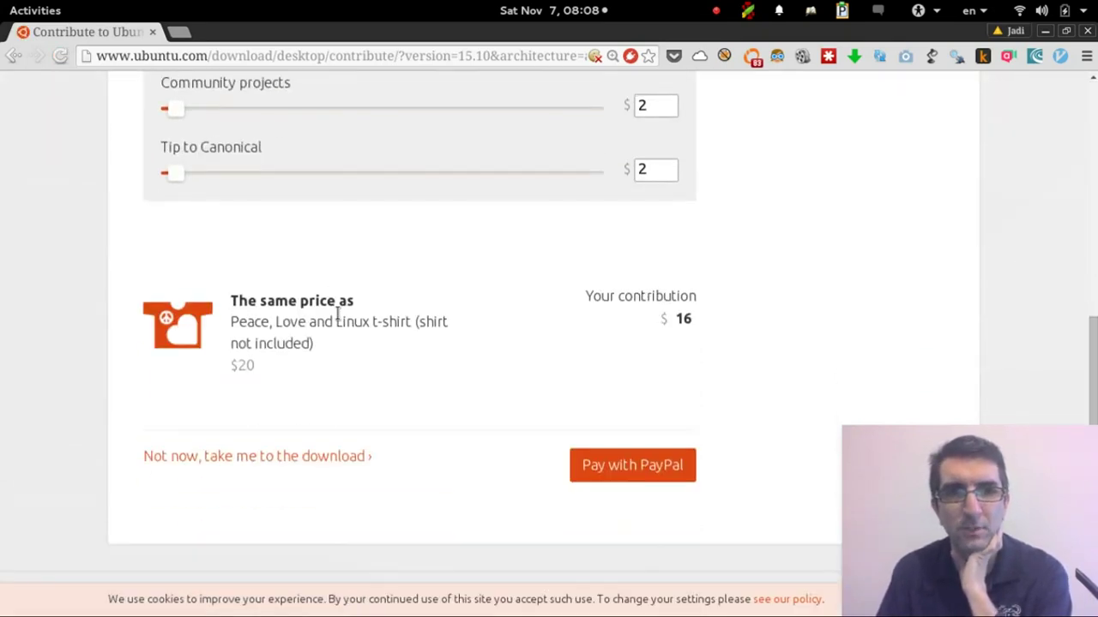
pyautogui.click(239, 457)
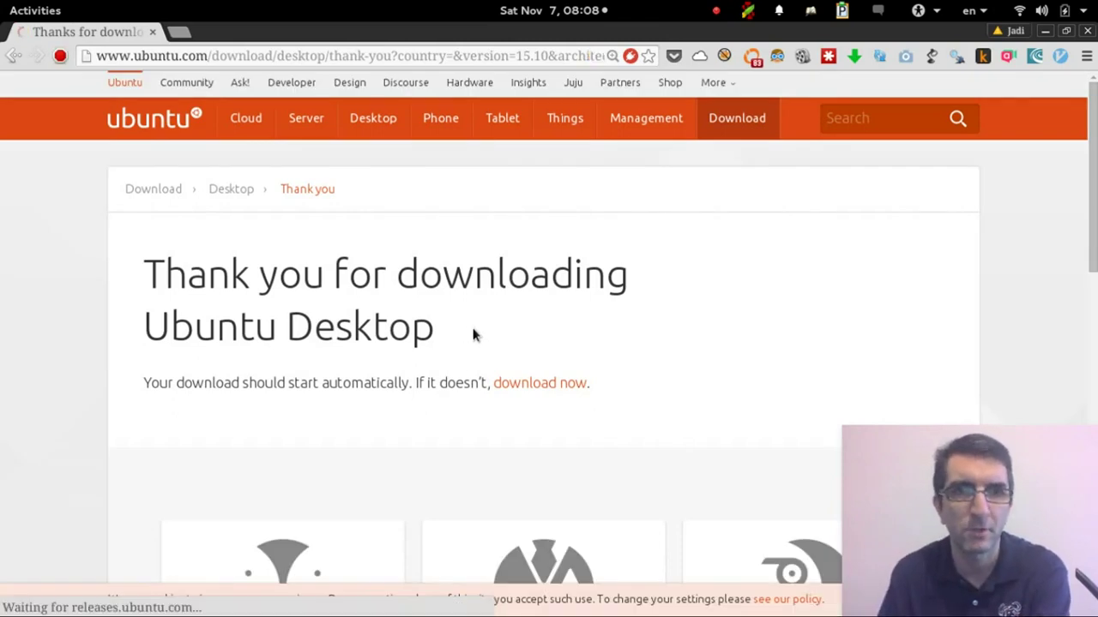
# Cancel the ubuntu-15.10-desktop-amd64.iso download in the browser's downloads list and close the list.
pyautogui.click(855, 58)
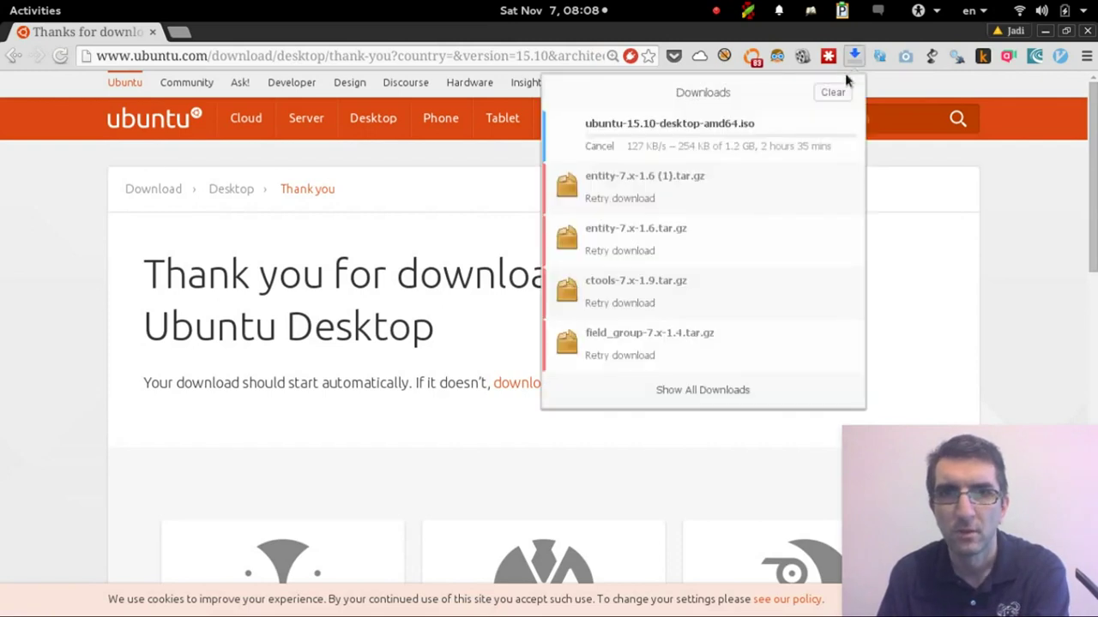
pyautogui.click(598, 148)
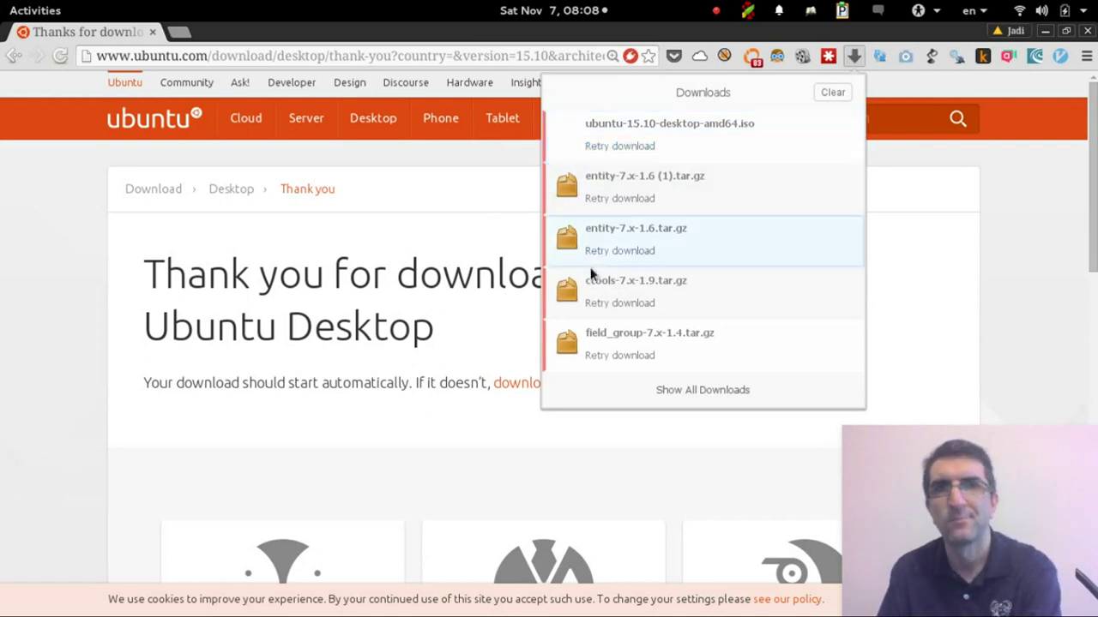
pyautogui.click(415, 320)
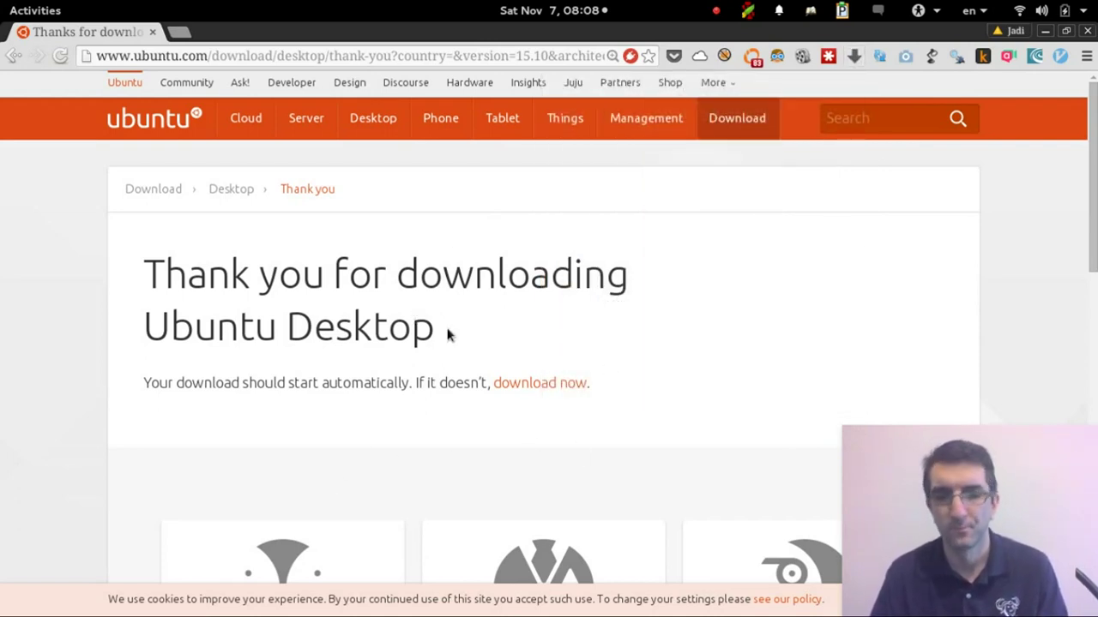
pyautogui.scroll(-5, 434, 380)
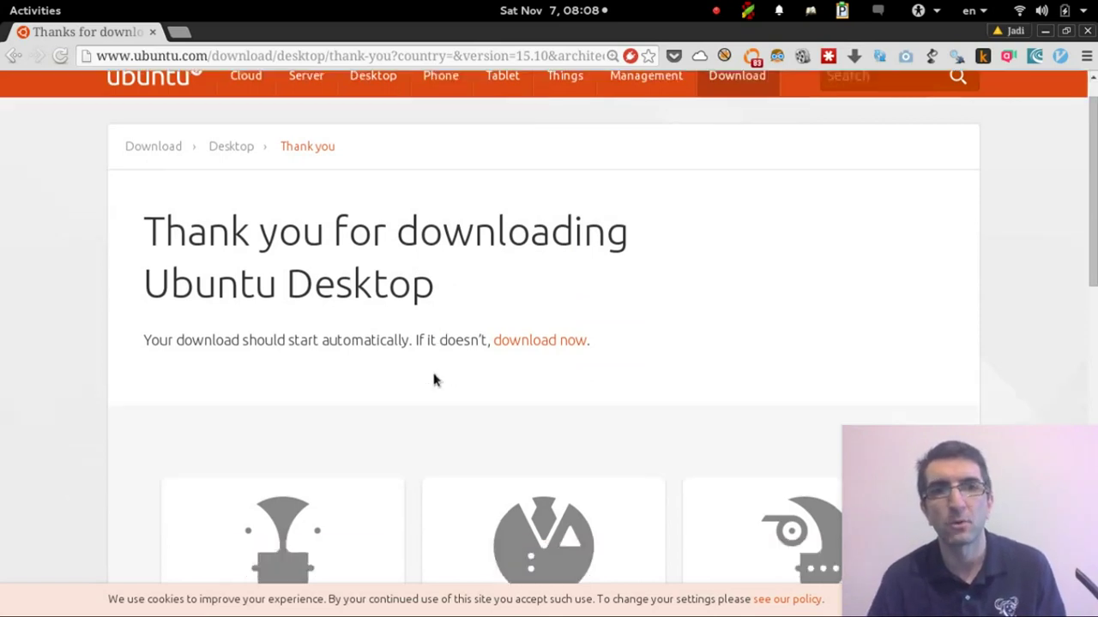
# Return to the virtual machine and shrink the C: volume by 8585 MB.
pyautogui.scroll(-2, 433, 381)
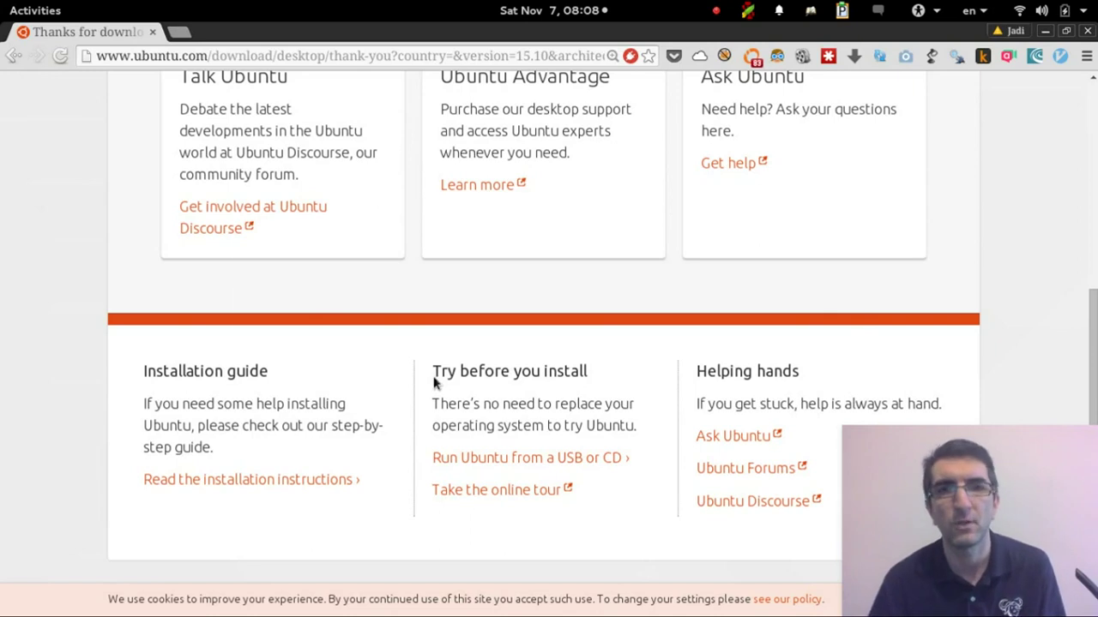
pyautogui.hotkey('alt', 'Tab')
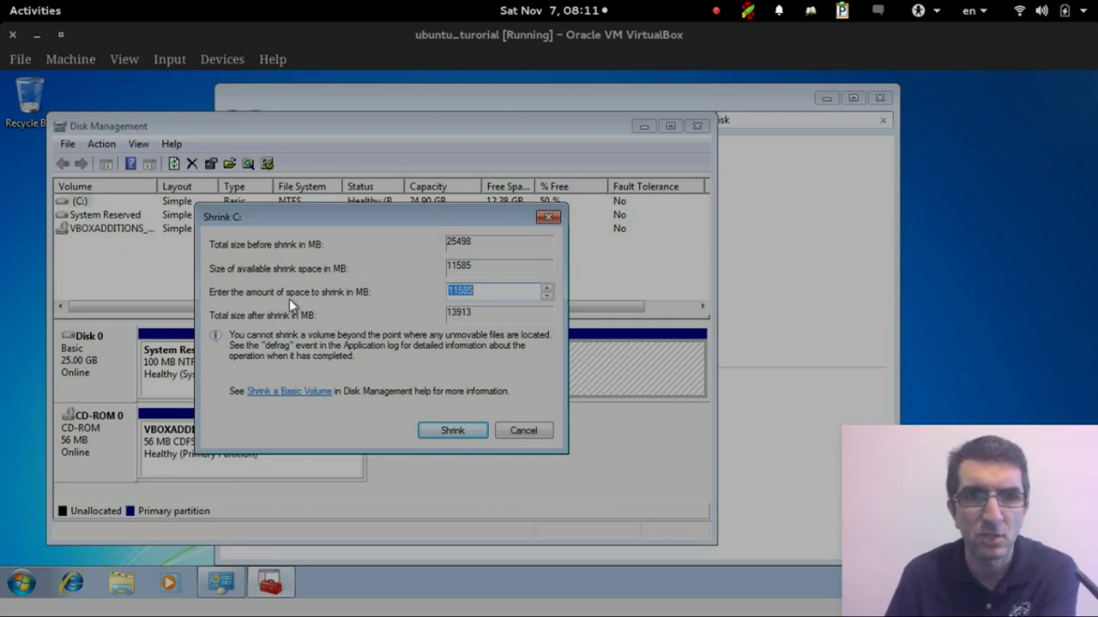
pyautogui.click(453, 292)
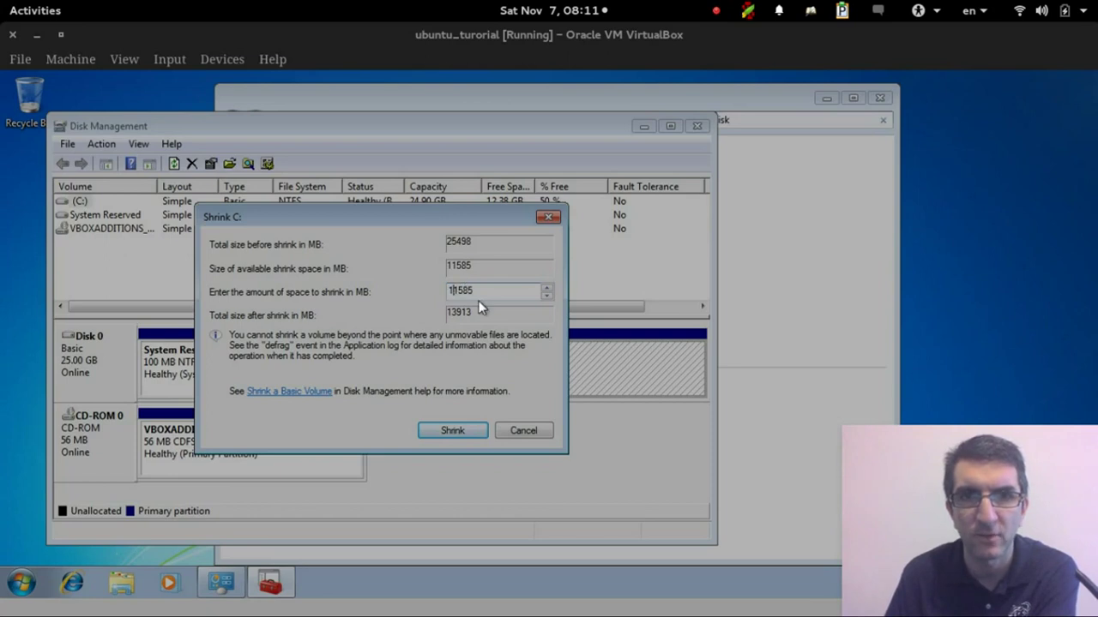
pyautogui.press('BackSpace')
pyautogui.write('8')
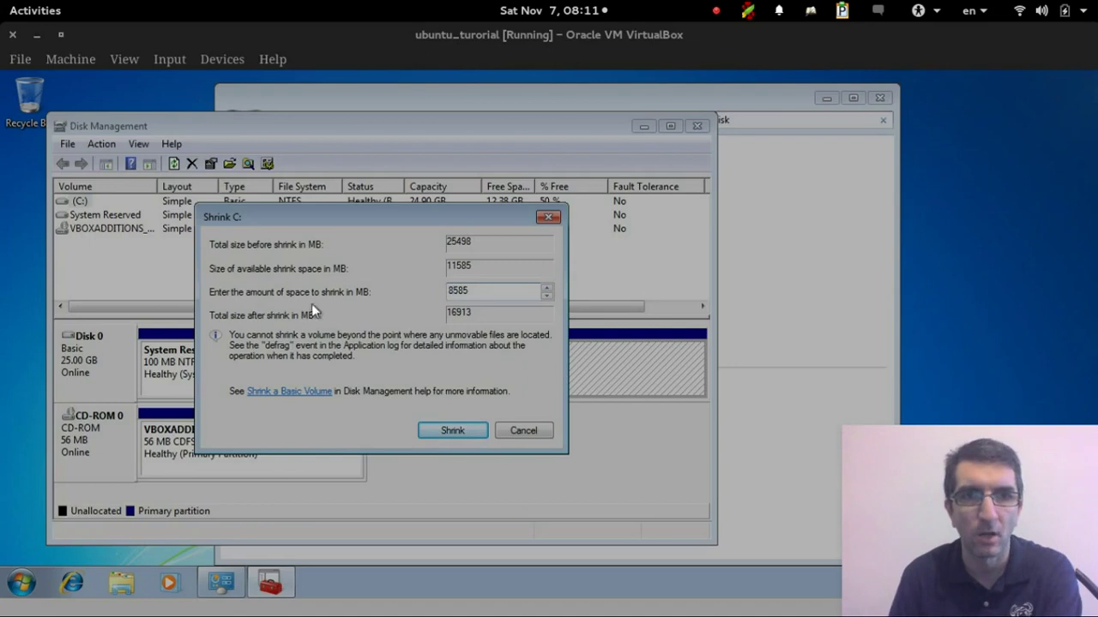
pyautogui.click(441, 433)
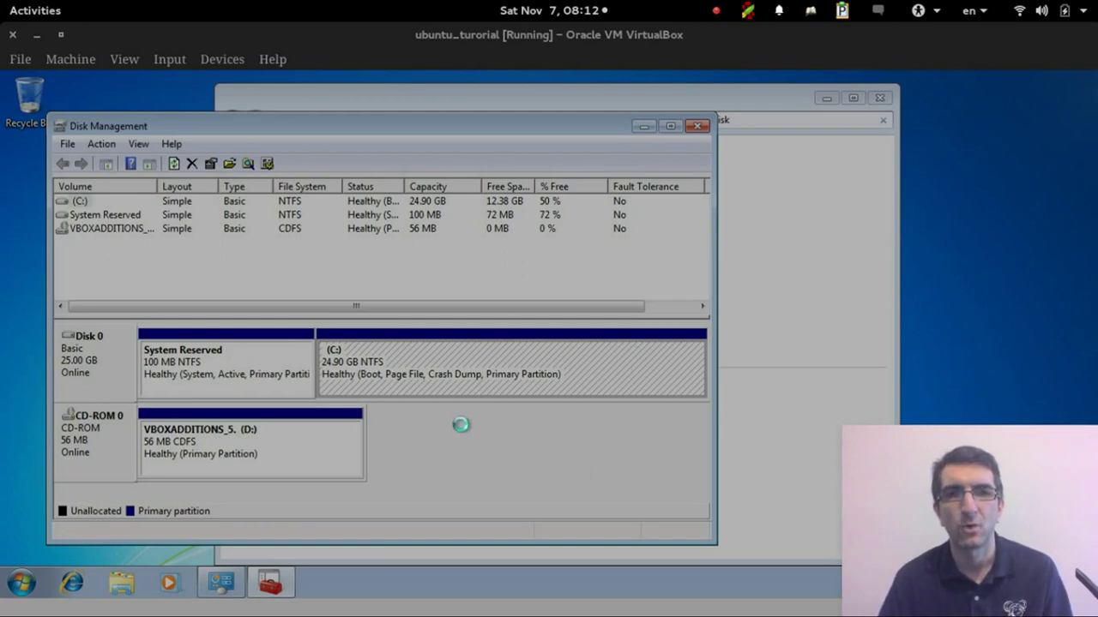
# Close Disk Management and the Control Panel window behind it, and shut down Windows 7.
pyautogui.hotkey('alt', 'Tab')
pyautogui.hotkey('alt', 'Tab')
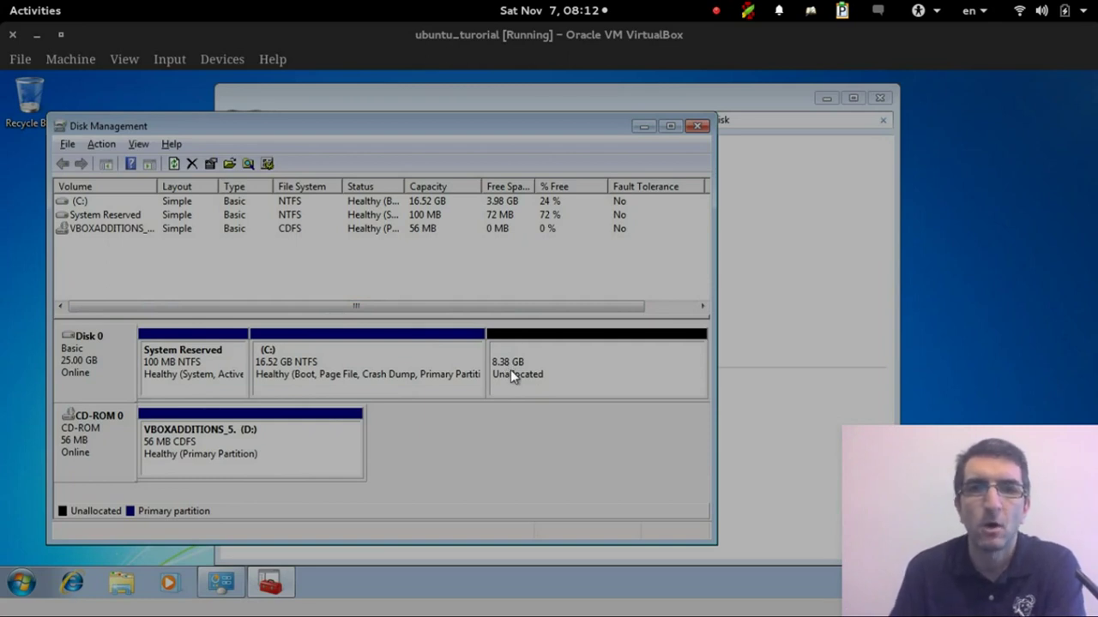
pyautogui.click(702, 128)
pyautogui.click(879, 97)
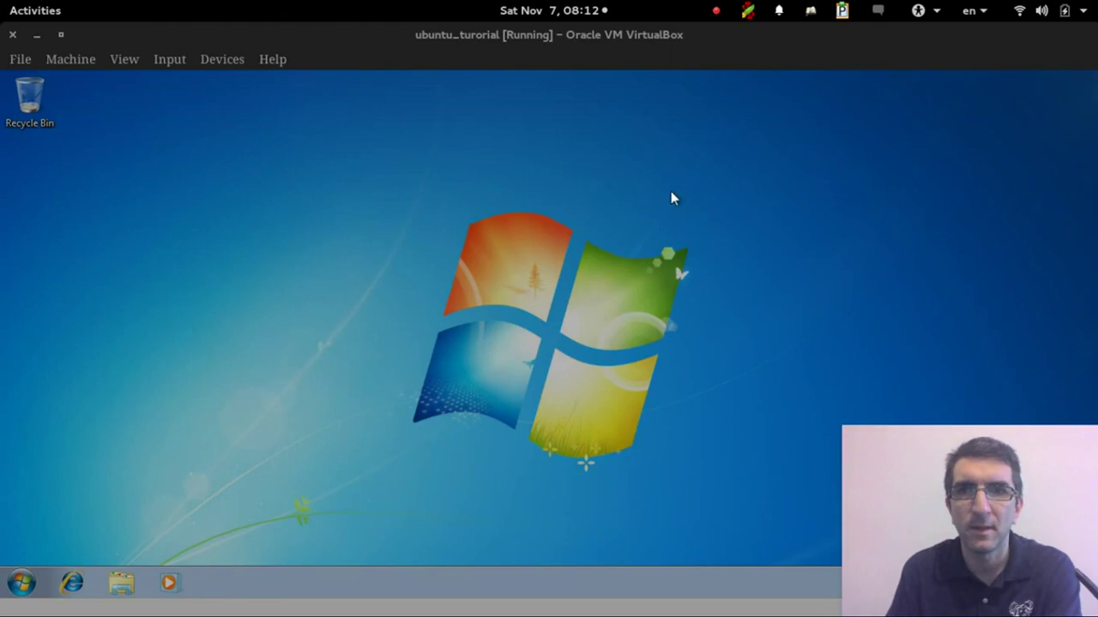
pyautogui.click(21, 583)
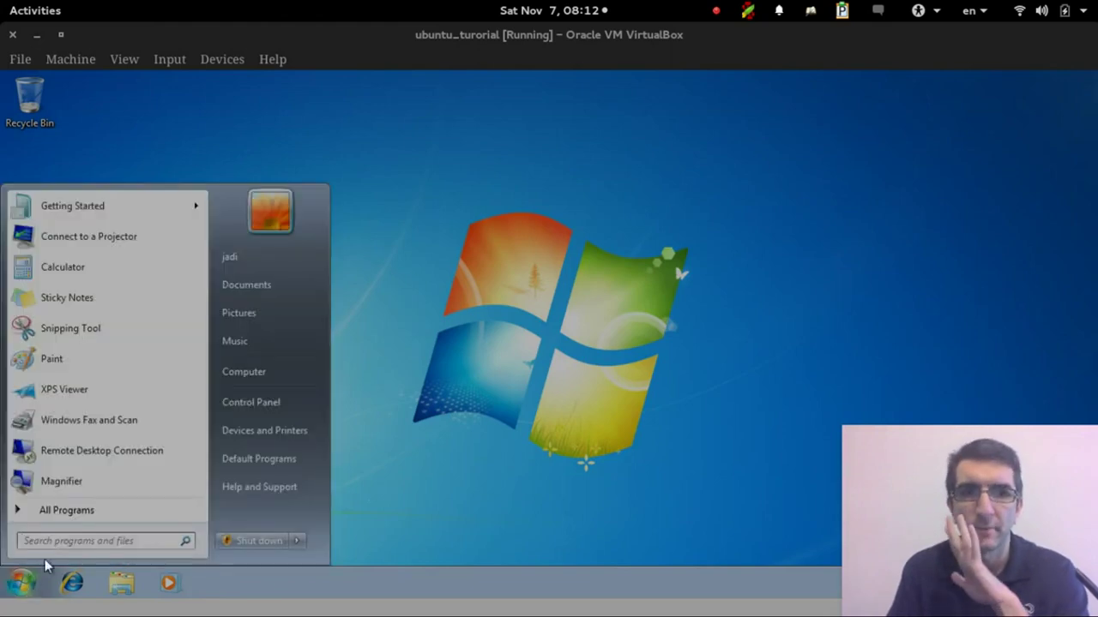
pyautogui.click(258, 535)
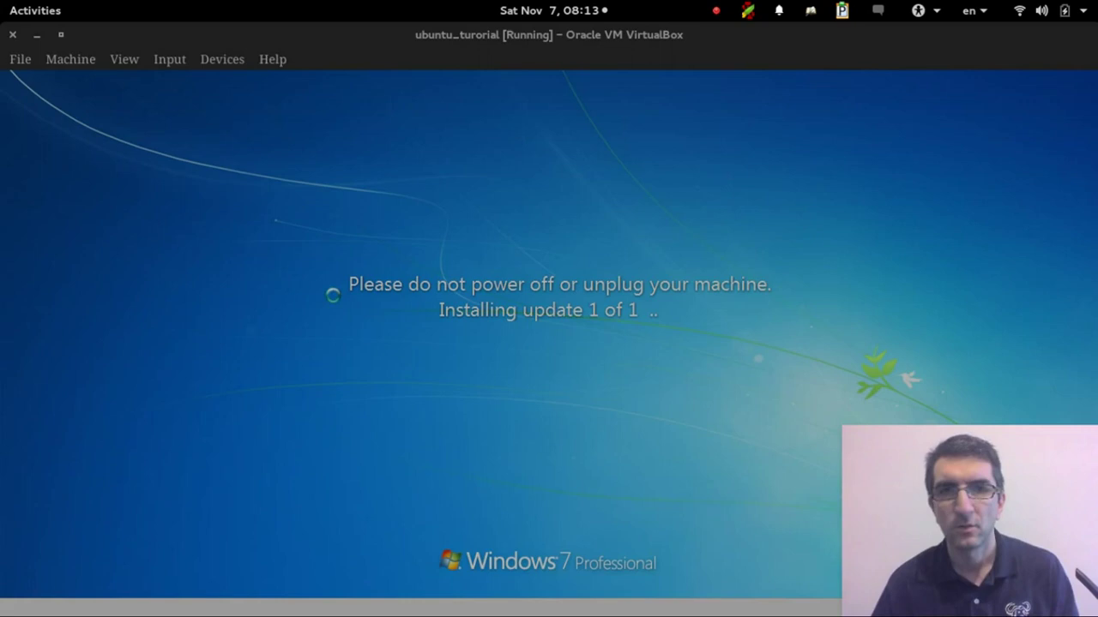
# Switch to the browser and open the Ubuntu download page's guide to creating a bootable USB stick on Windows.
pyautogui.hotkey('alt', 'Tab')
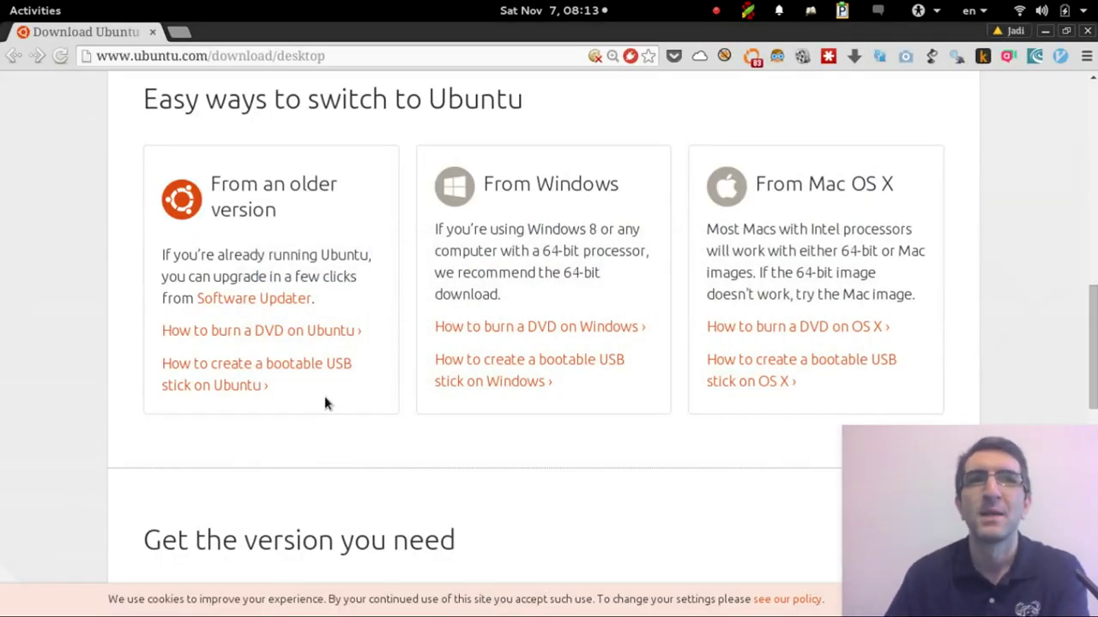
pyautogui.scroll(10, 443, 252)
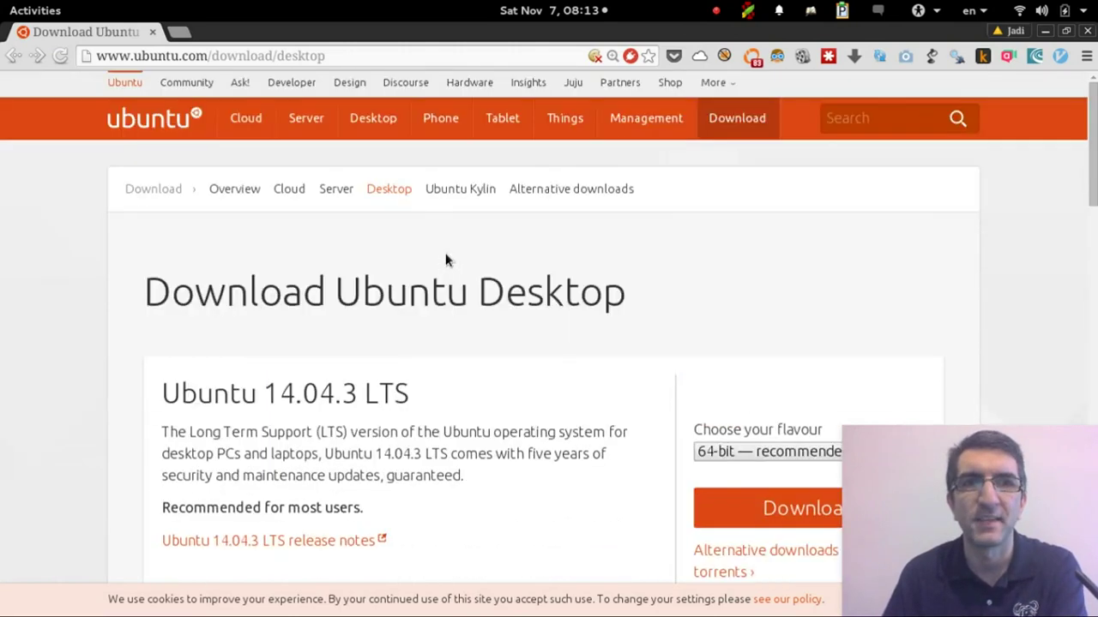
pyautogui.moveTo(374, 127)
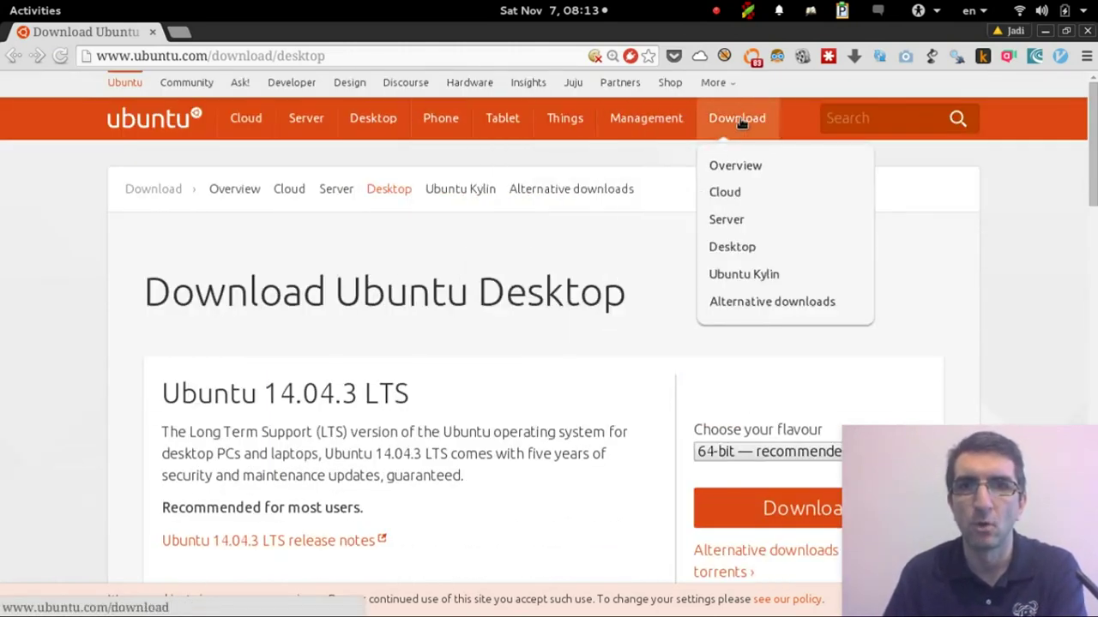
pyautogui.scroll(-1, 219, 302)
pyautogui.scroll(-9, 220, 301)
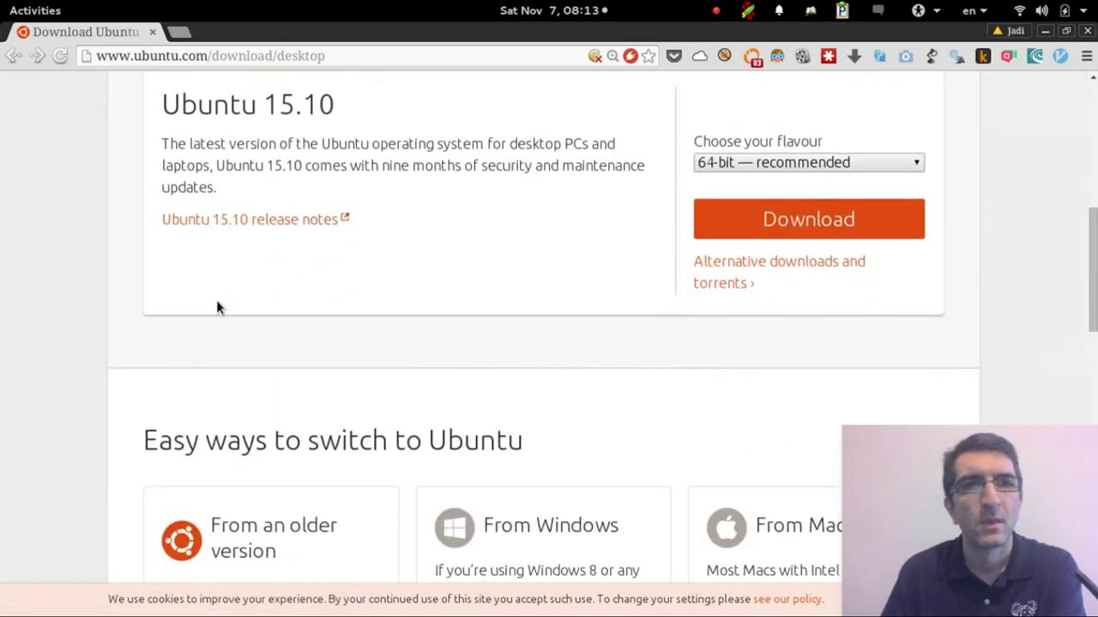
pyautogui.scroll(-1, 216, 300)
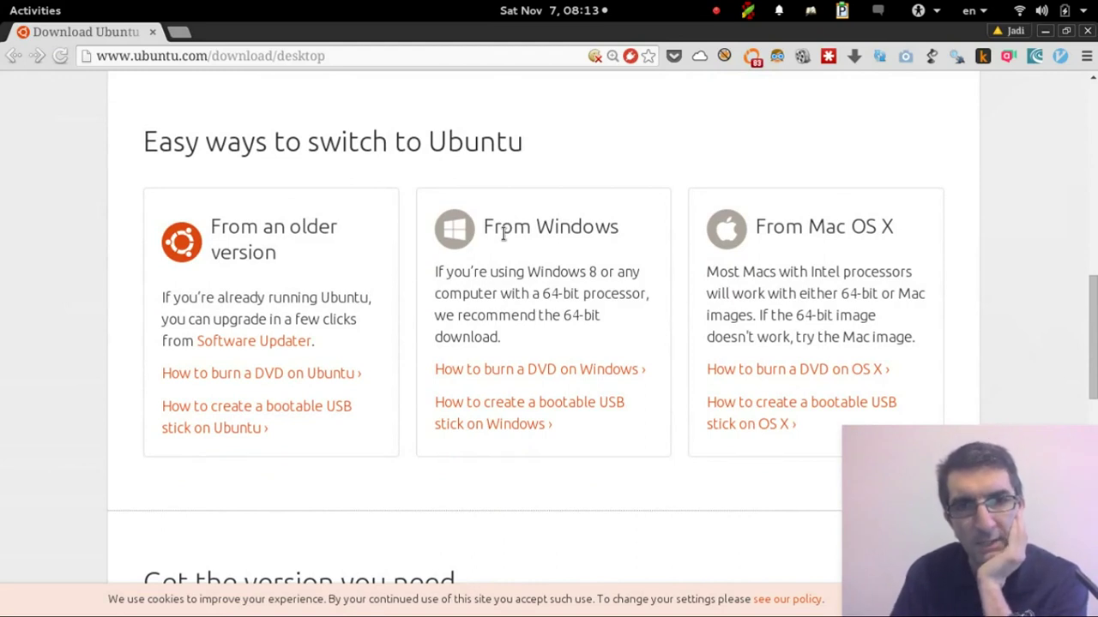
pyautogui.click(553, 409)
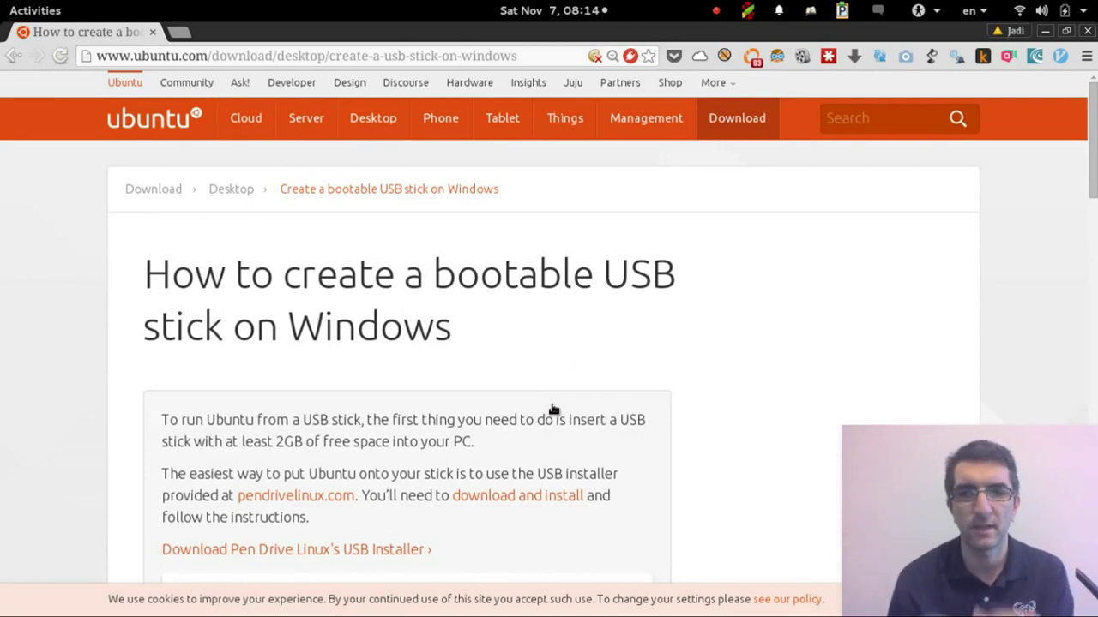
# Review the Pen Drive Linux USB installer instructions and the numbered steps in the guide.
pyautogui.scroll(-3, 553, 409)
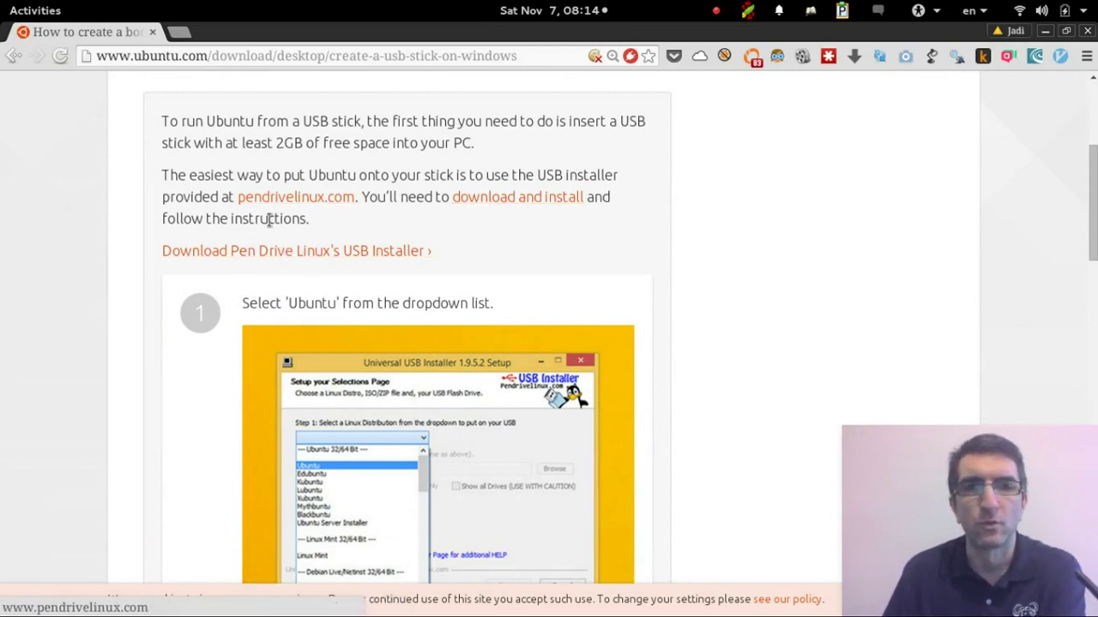
pyautogui.scroll(-5, 180, 289)
pyautogui.scroll(-12, 180, 293)
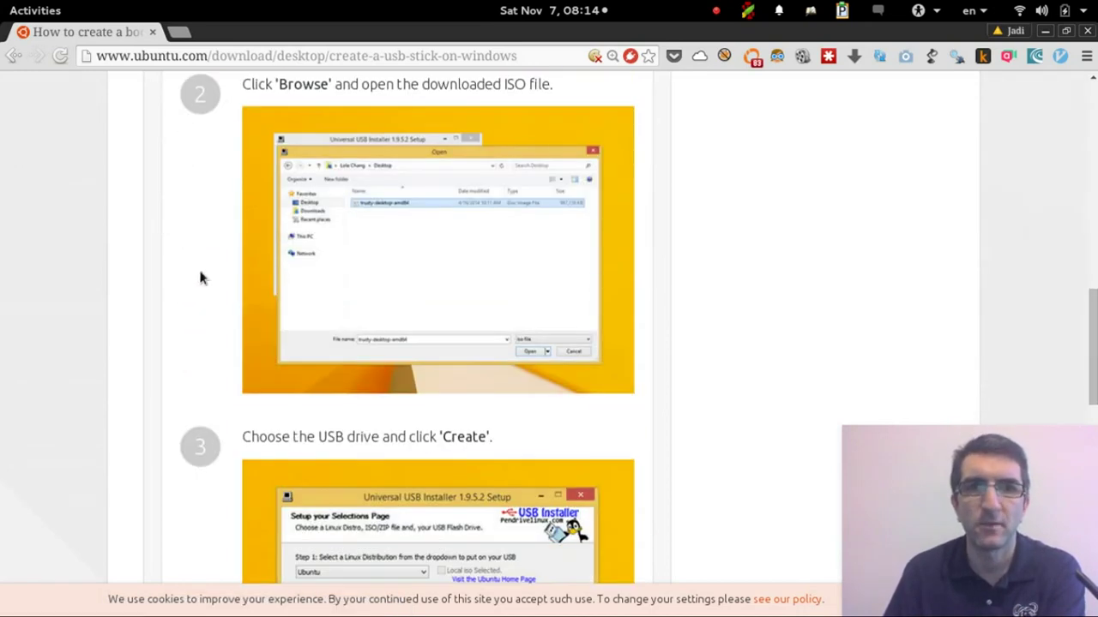
pyautogui.scroll(15, 229, 323)
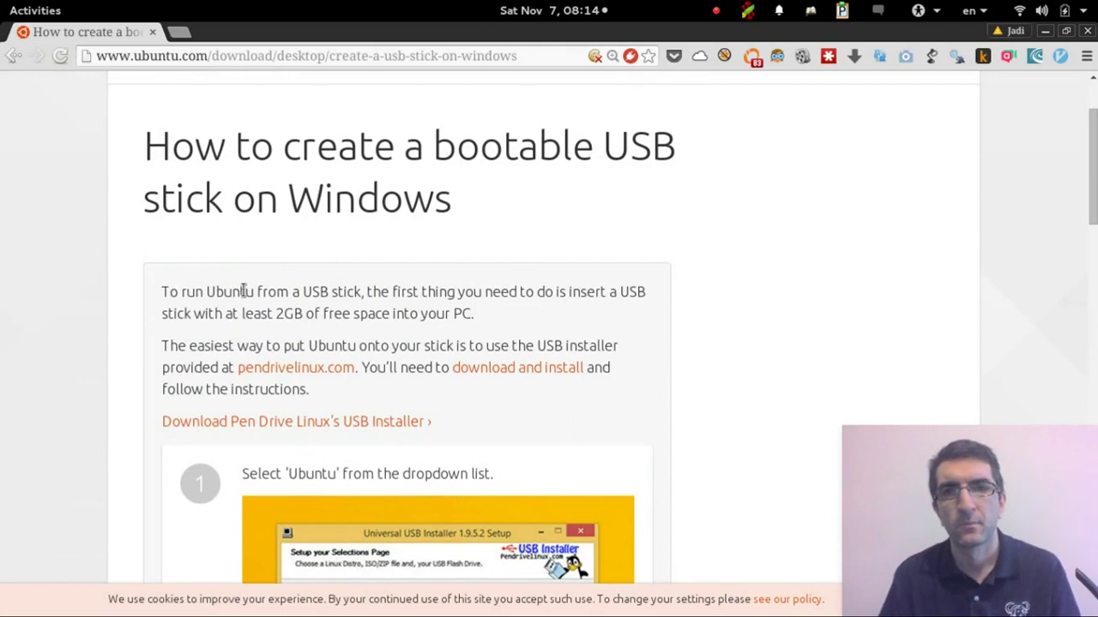
# Switch to VirtualBox Manager and open the storage settings of the ubuntu_turorial machine.
pyautogui.hotkey('alt', 'Tab')
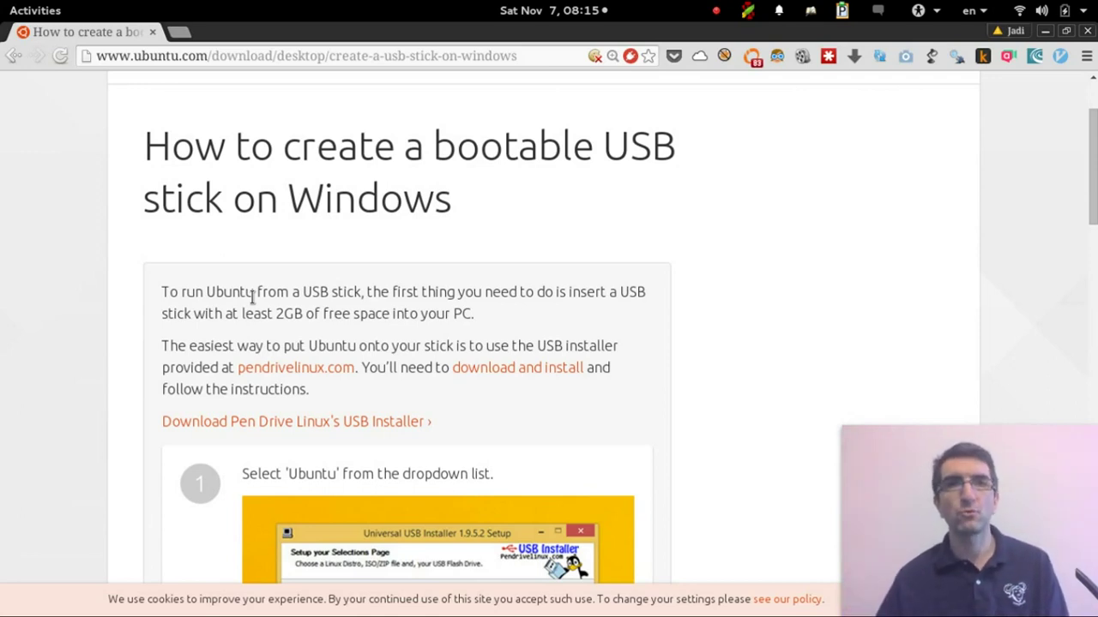
pyautogui.hotkey('alt', 'Tab')
pyautogui.hotkey('alt', 'Tab')
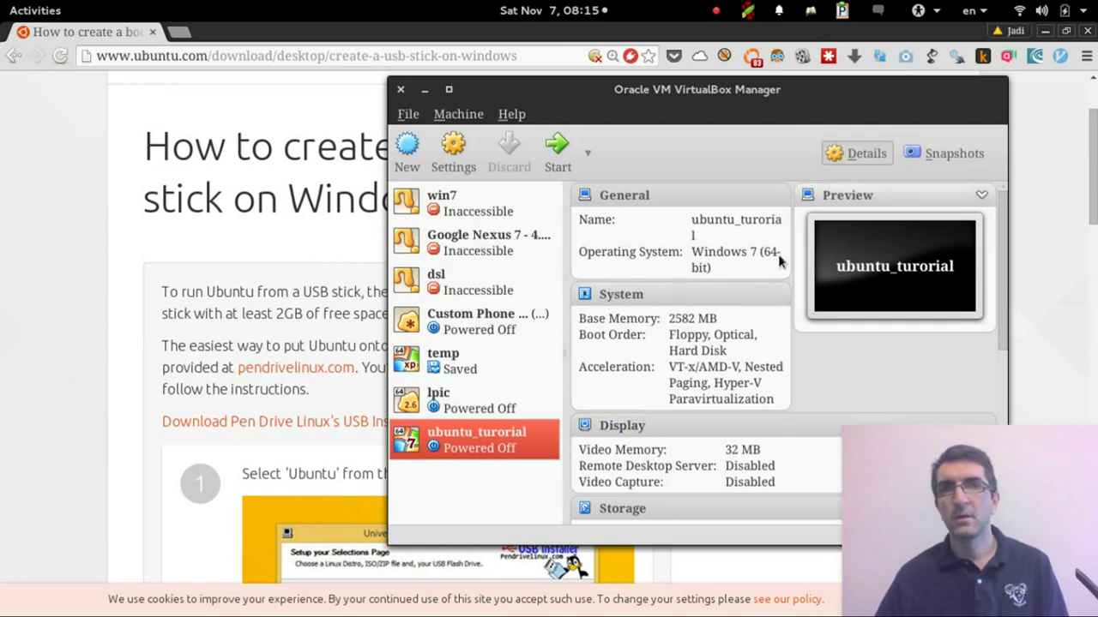
pyautogui.rightClick(513, 446)
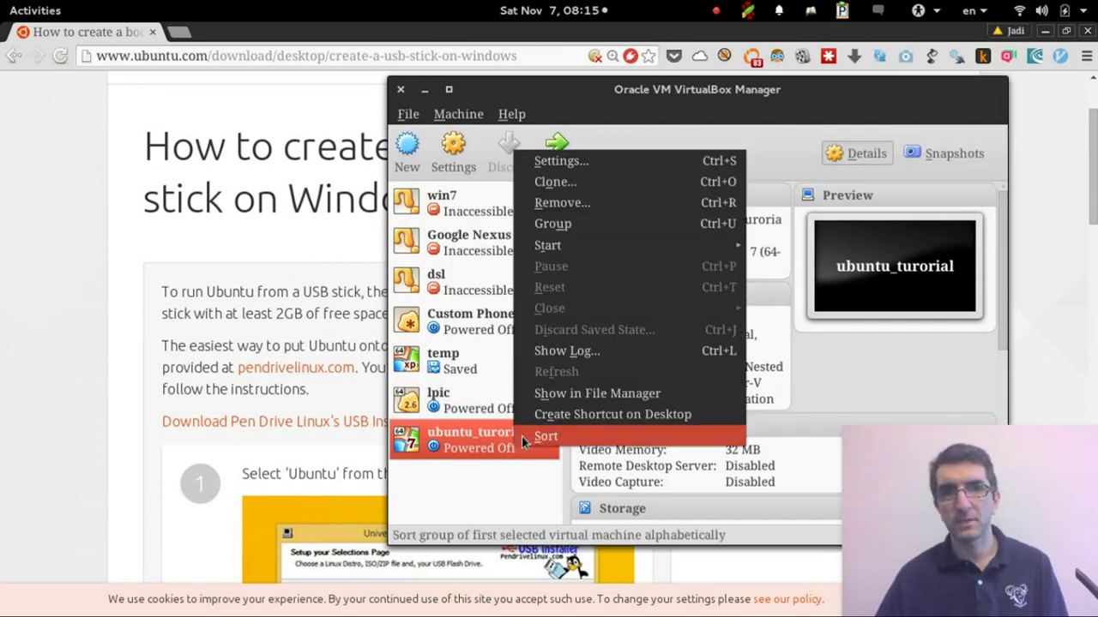
pyautogui.click(542, 160)
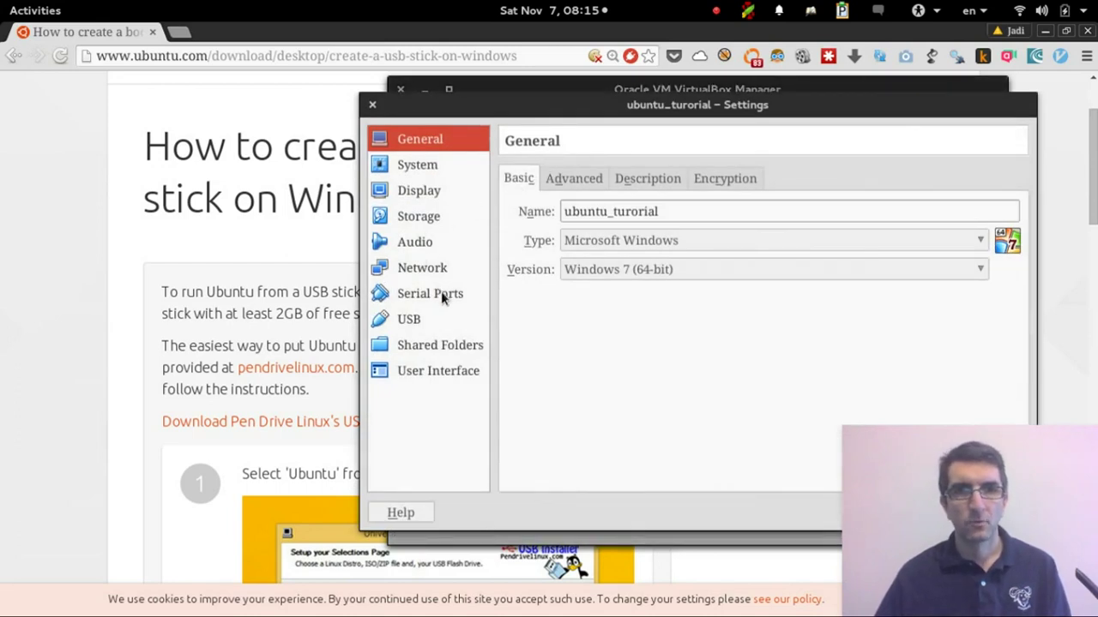
pyautogui.click(435, 225)
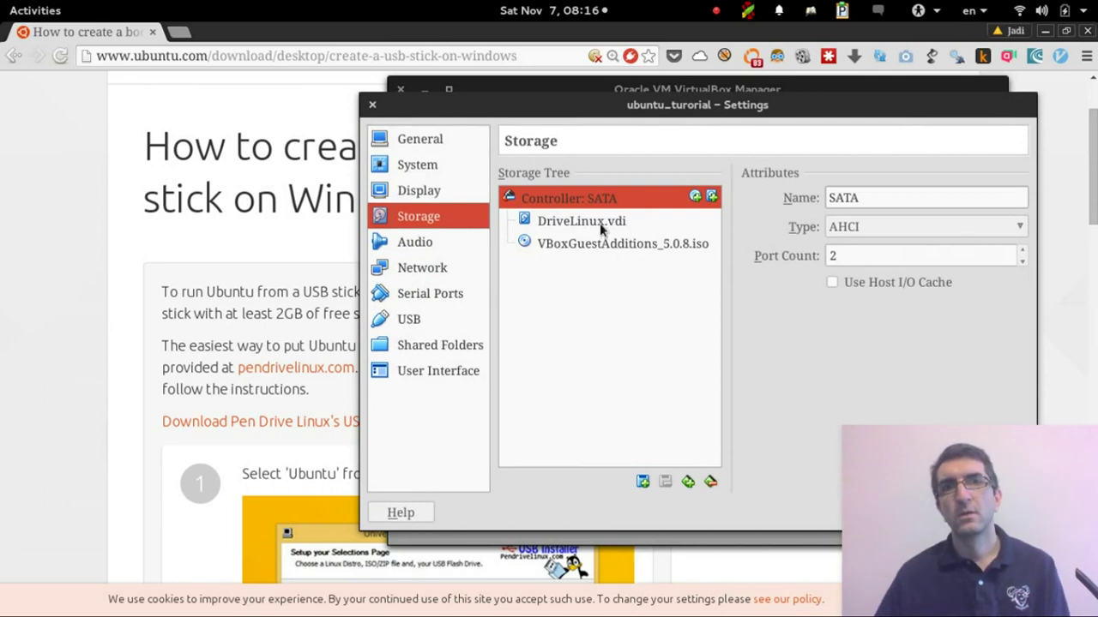
# Replace VBoxGuestAdditions_5.0.8.iso in the optical drive with ubuntu-15.10-desktop-amd64.iso and save the machine's settings.
pyautogui.click(622, 243)
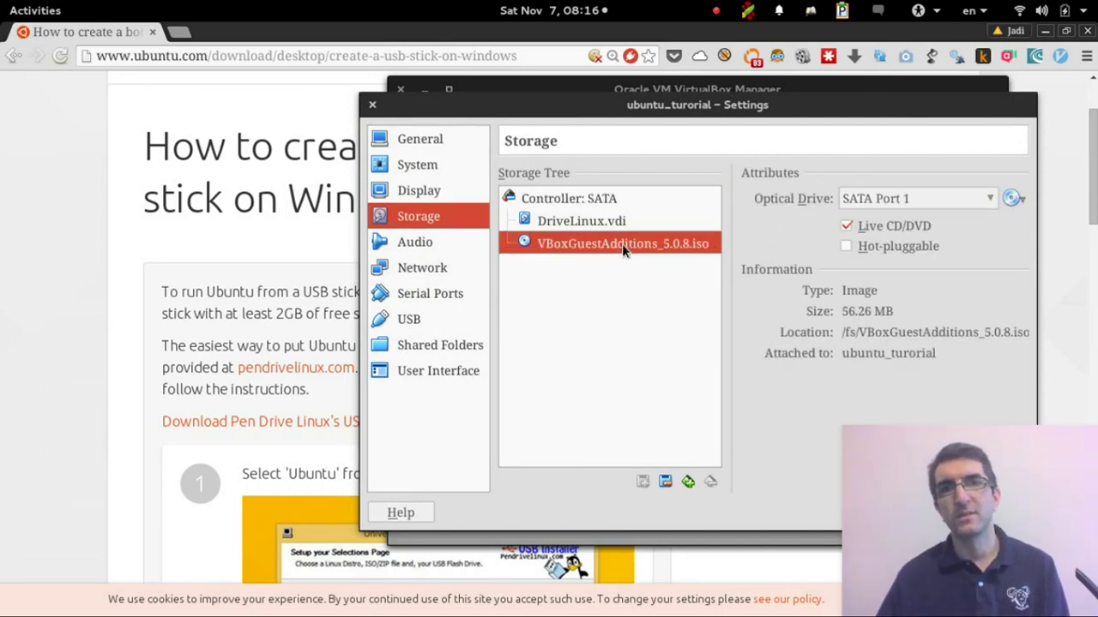
pyautogui.click(1014, 200)
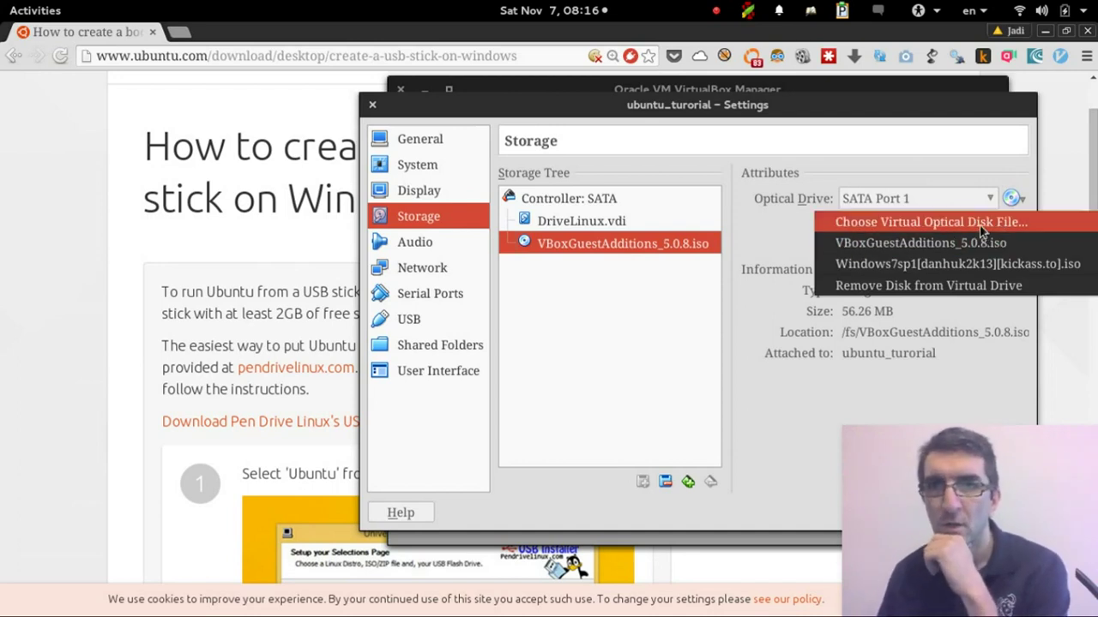
pyautogui.click(982, 224)
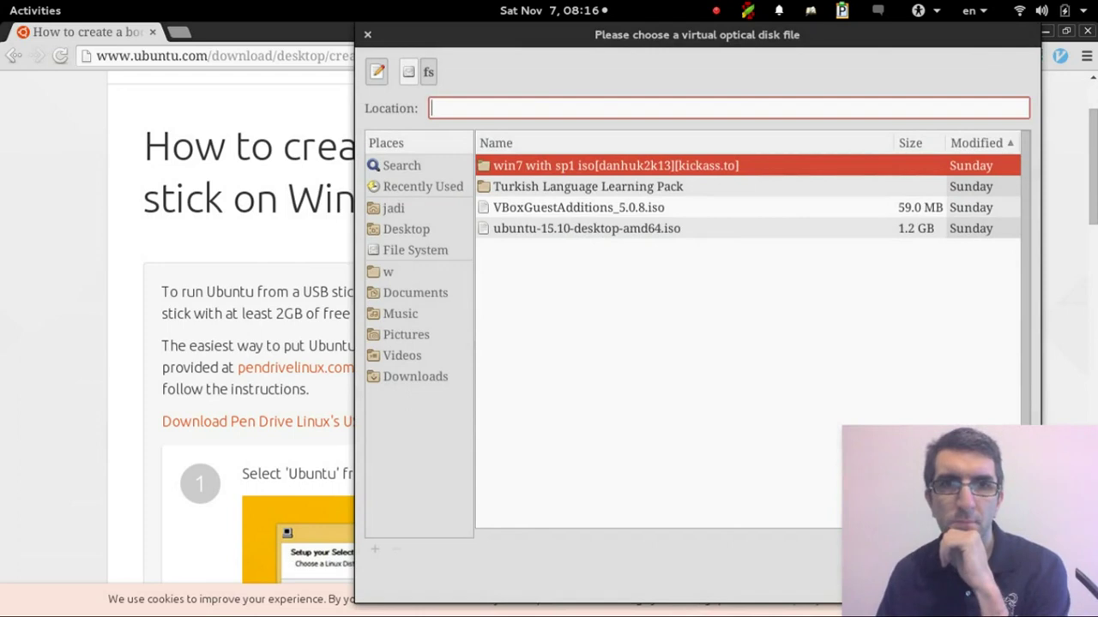
pyautogui.click(587, 228)
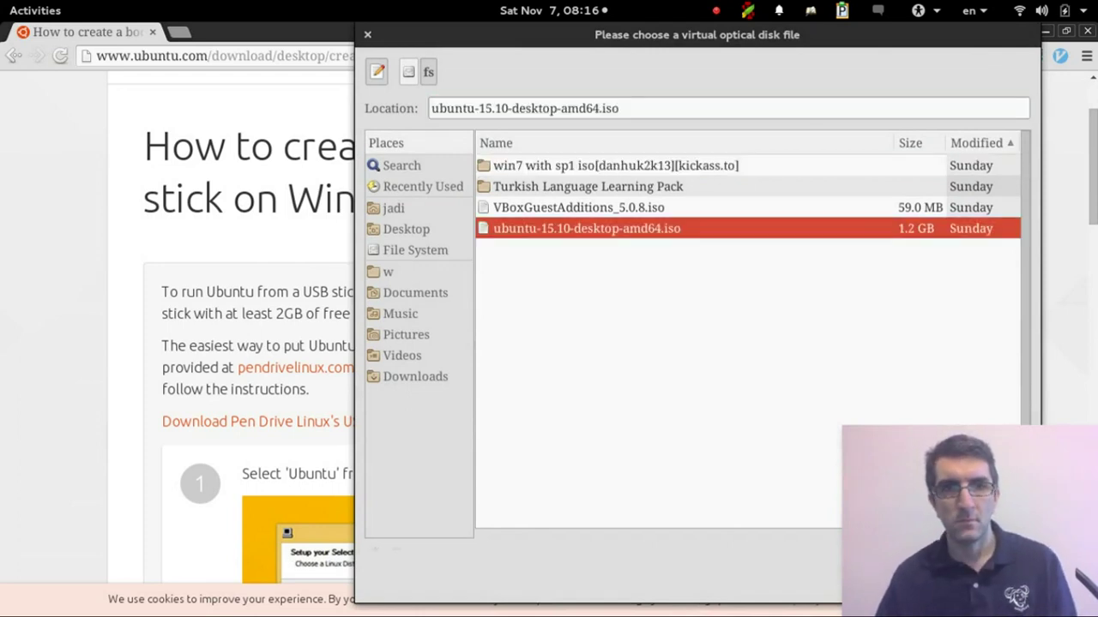
pyautogui.doubleClick(617, 230)
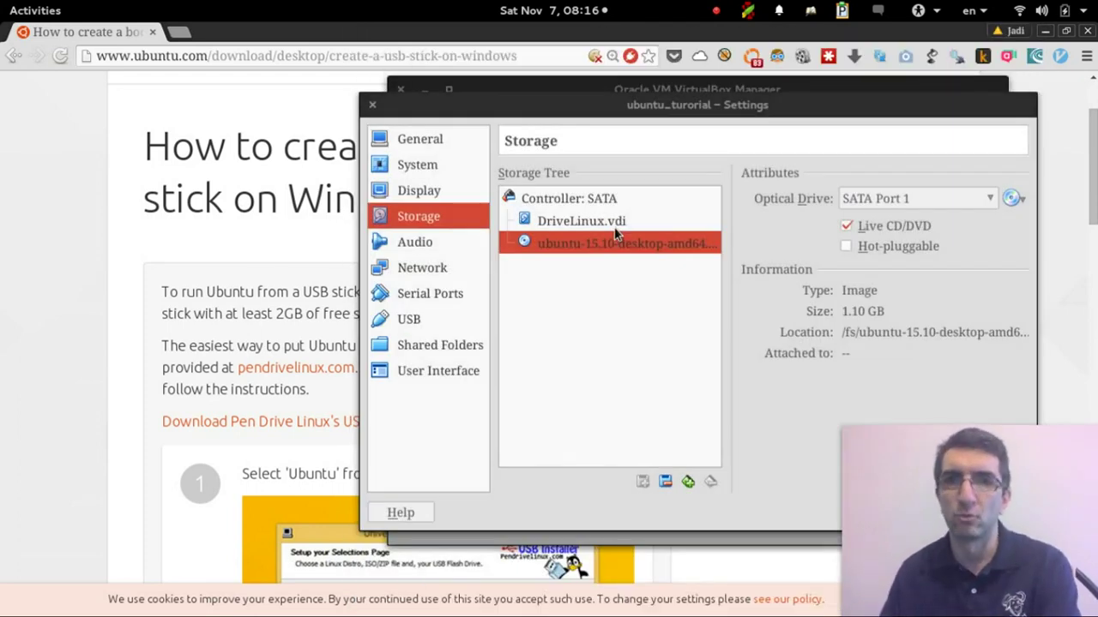
pyautogui.moveTo(638, 107); pyautogui.dragTo(423, 122)
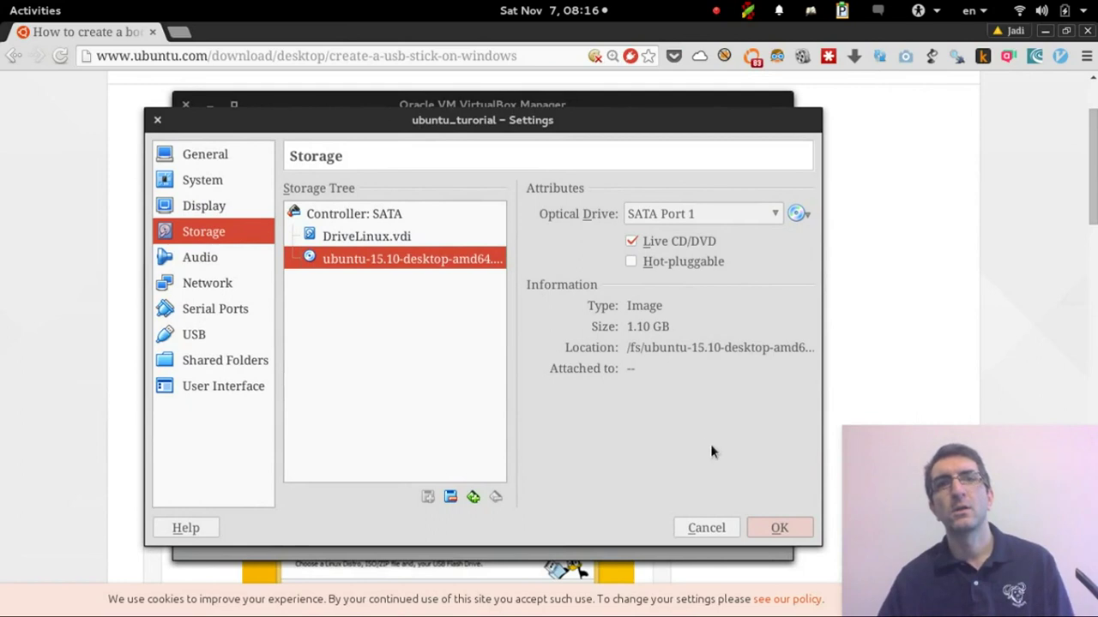
pyautogui.click(777, 529)
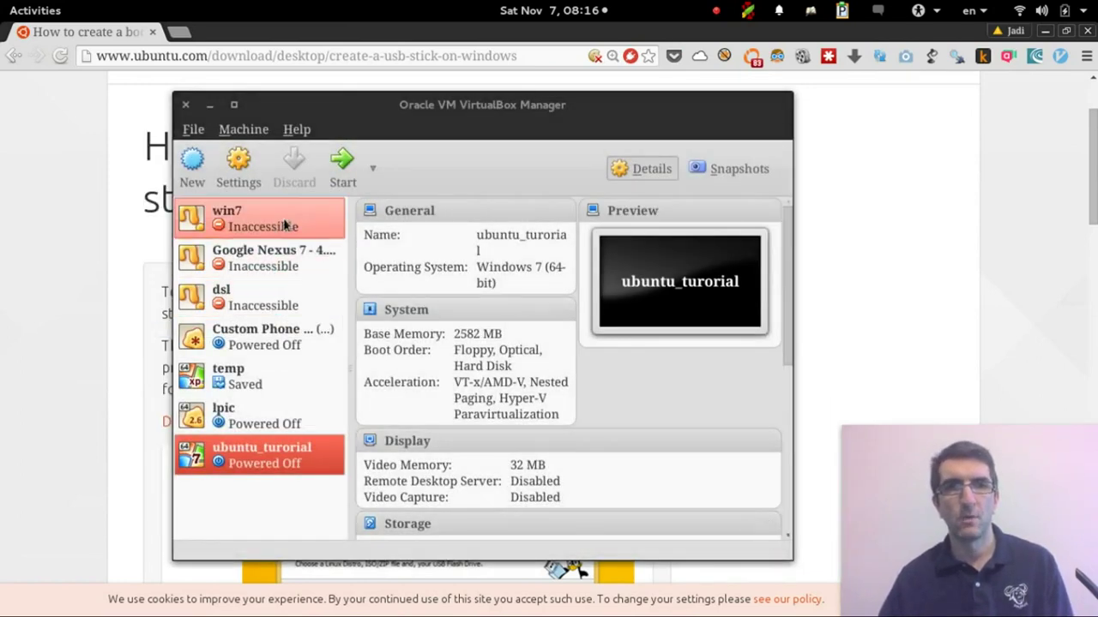
# Start the ubuntu_turorial machine and show it in Scaled Mode in a maximized window.
pyautogui.click(343, 164)
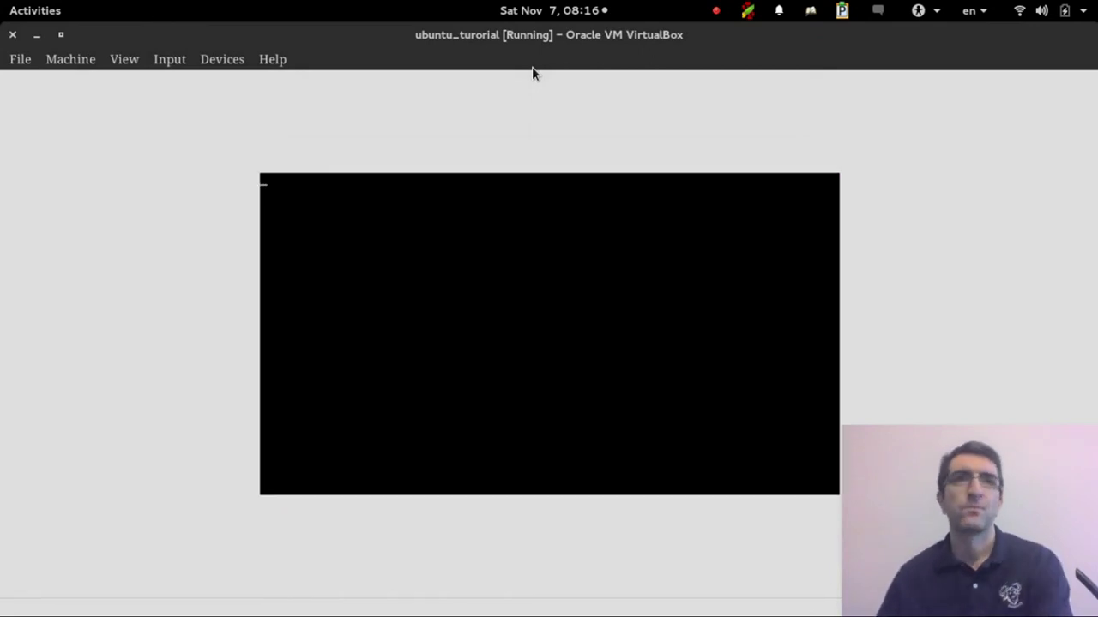
pyautogui.click(110, 61)
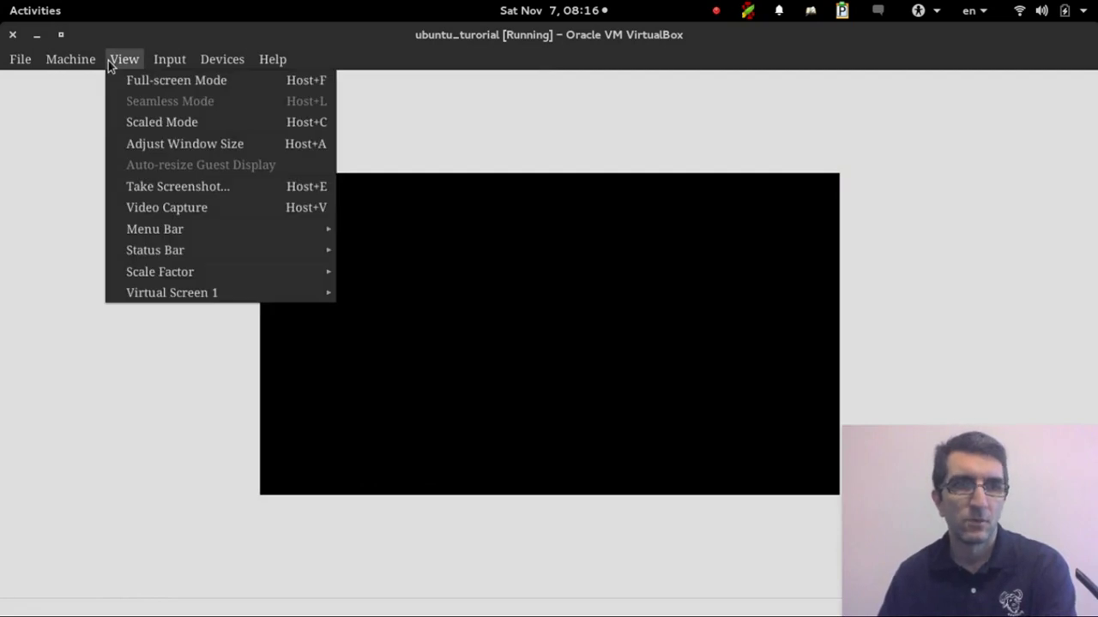
pyautogui.click(144, 120)
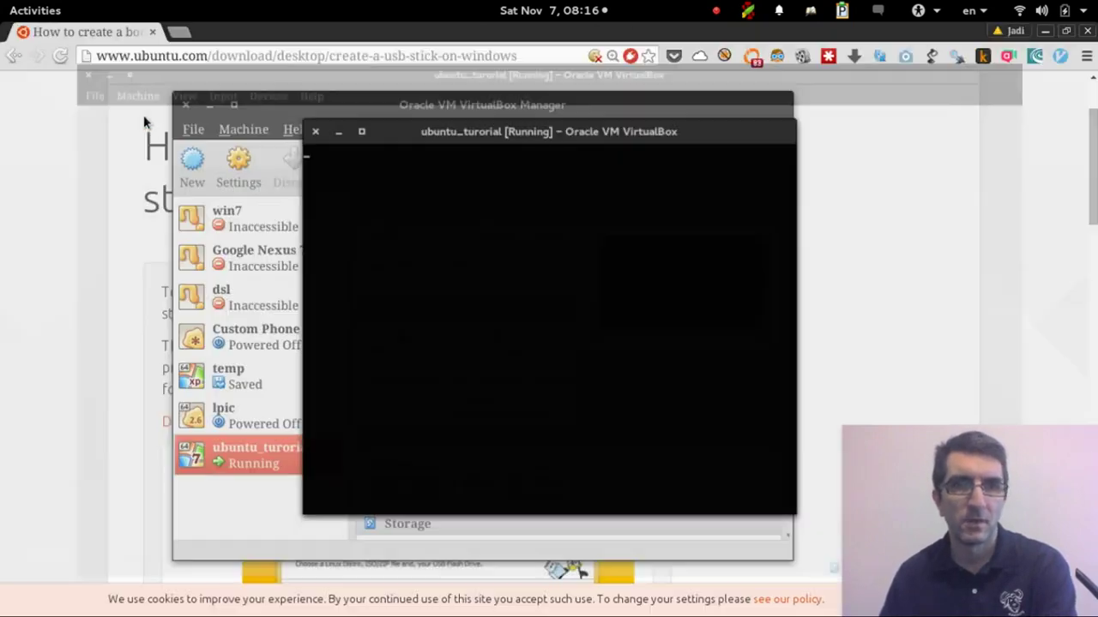
pyautogui.doubleClick(395, 114)
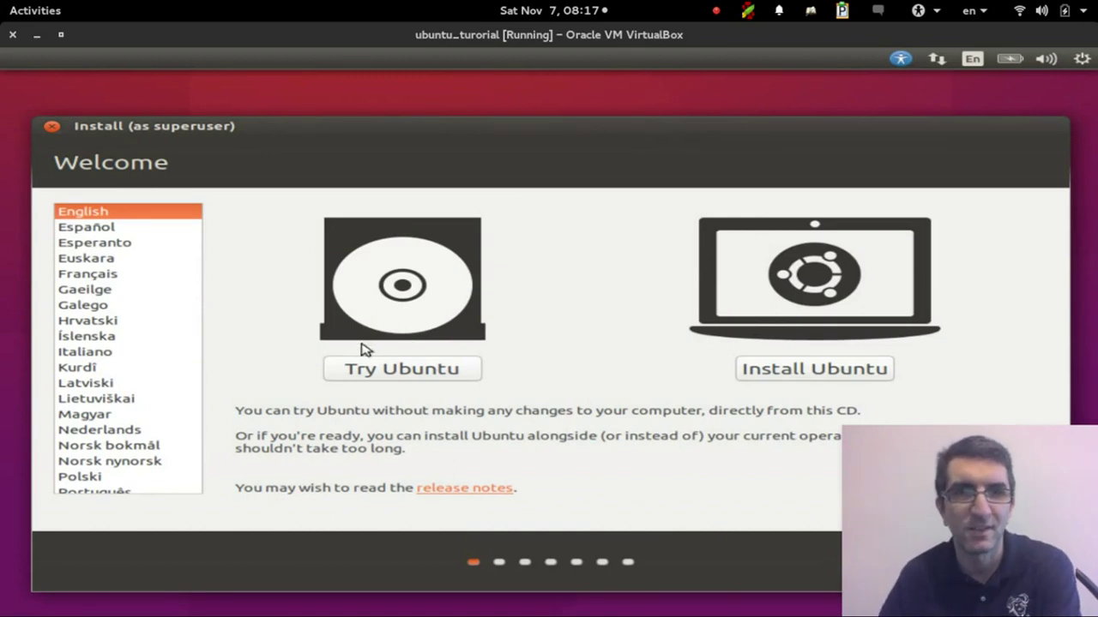
# Choose to install Ubuntu in English from the installer's Welcome page.
pyautogui.click(749, 378)
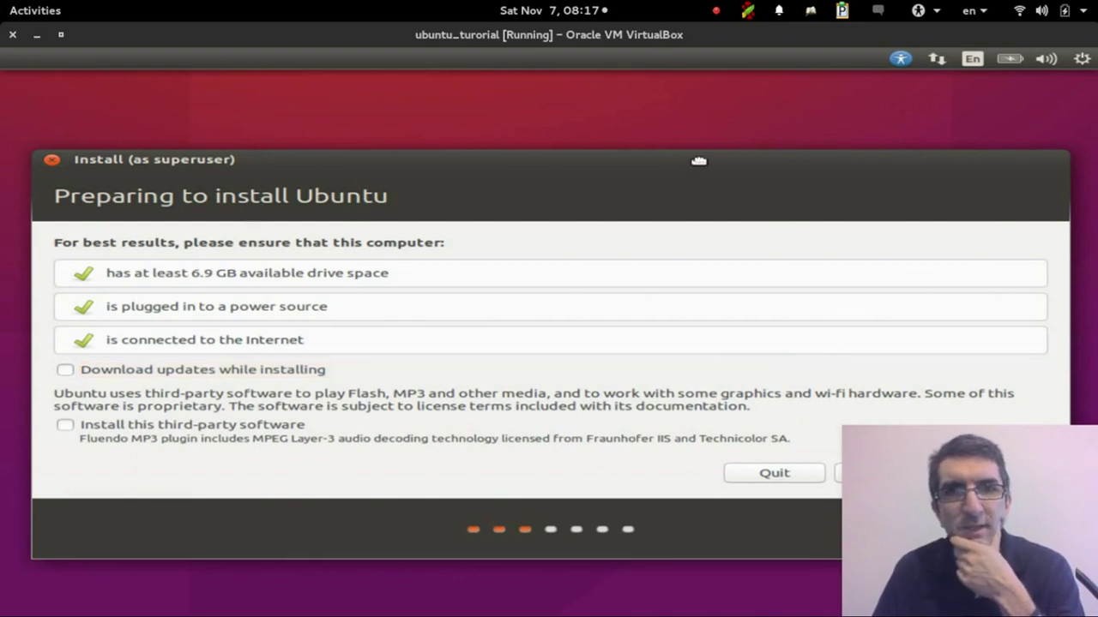
# Enable installation of the third-party software on the Preparing to install Ubuntu page and continue.
pyautogui.moveTo(699, 171); pyautogui.dragTo(694, 93)
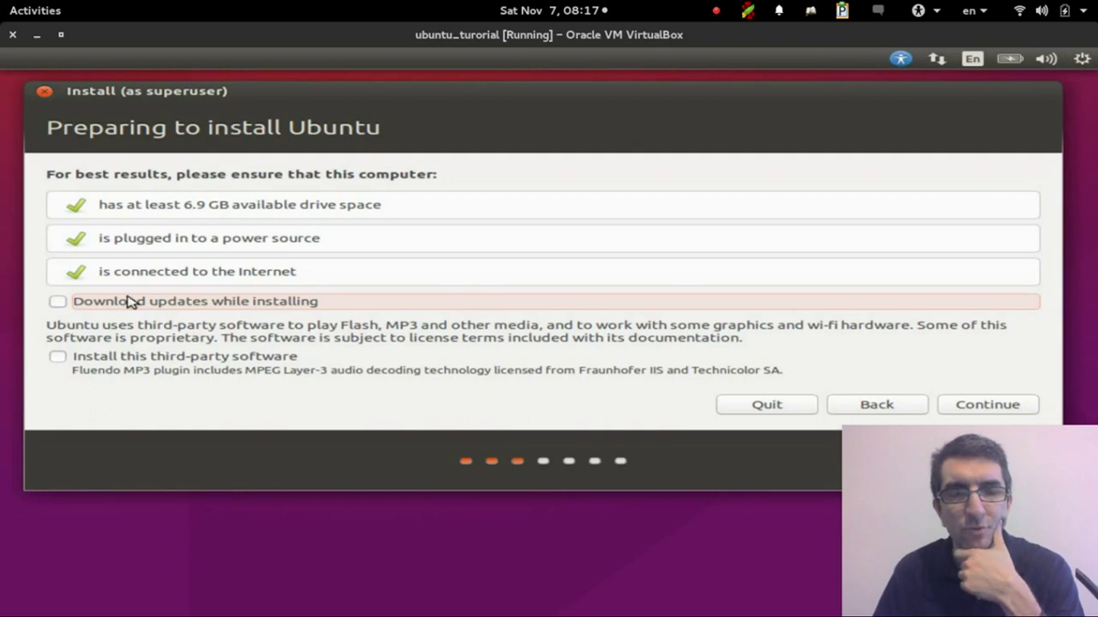
pyautogui.click(58, 359)
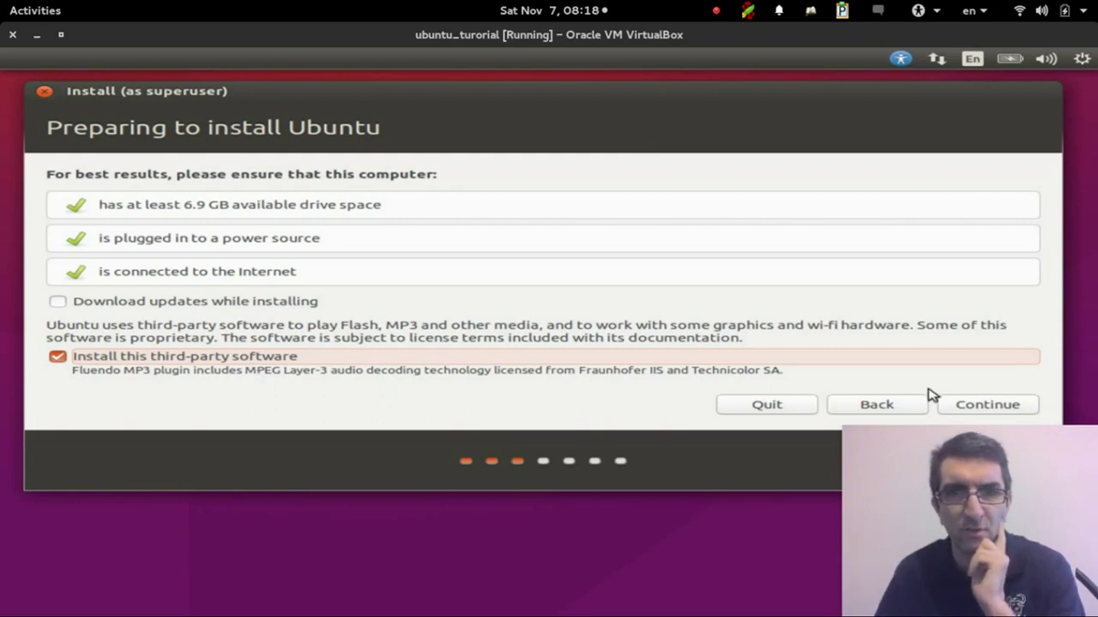
pyautogui.click(986, 410)
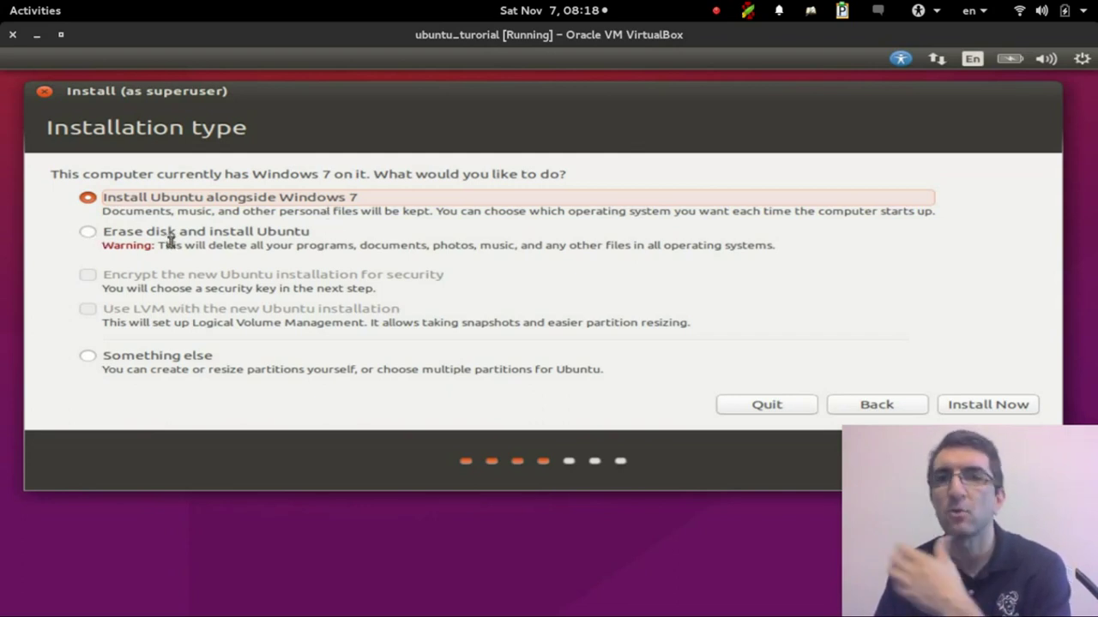
# Choose to install Ubuntu alongside Windows 7 and approve writing the partition changes to disk.
pyautogui.click(88, 357)
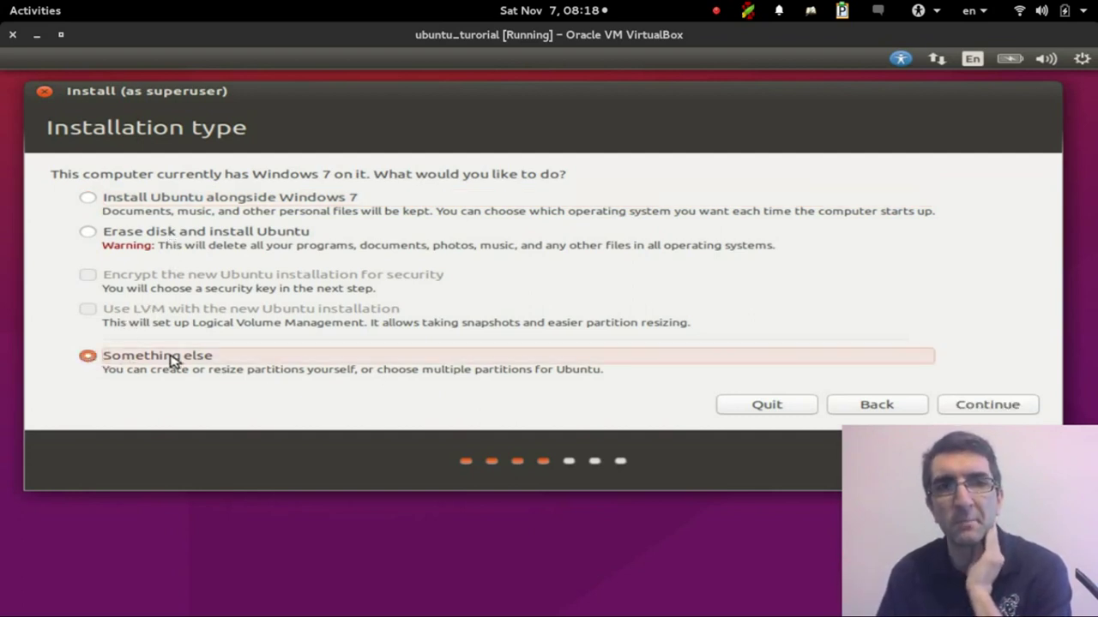
pyautogui.click(89, 198)
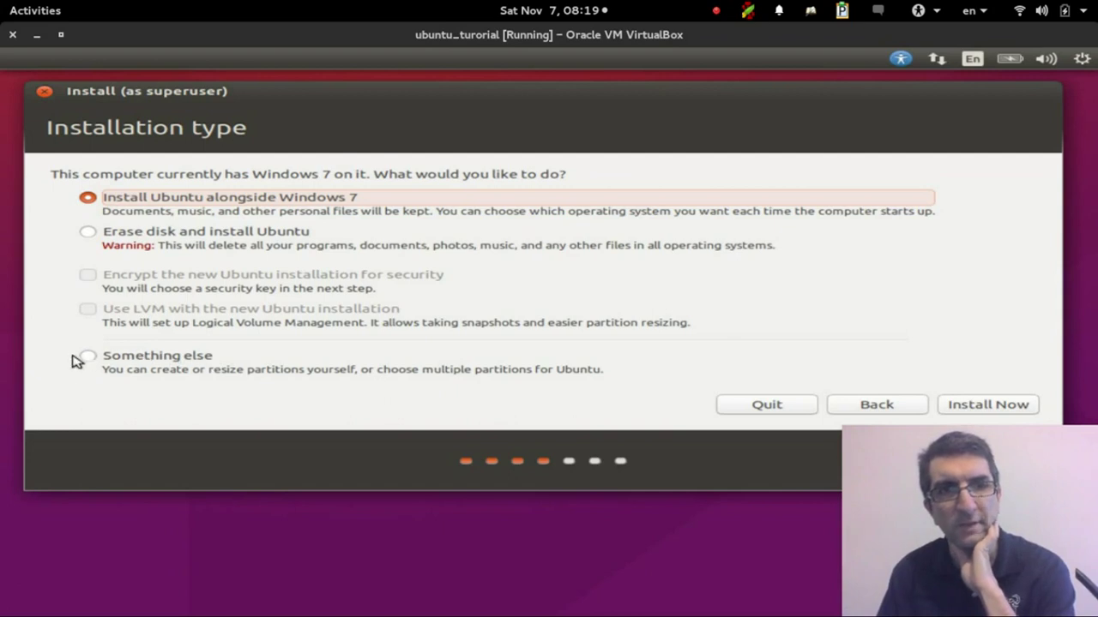
pyautogui.click(973, 409)
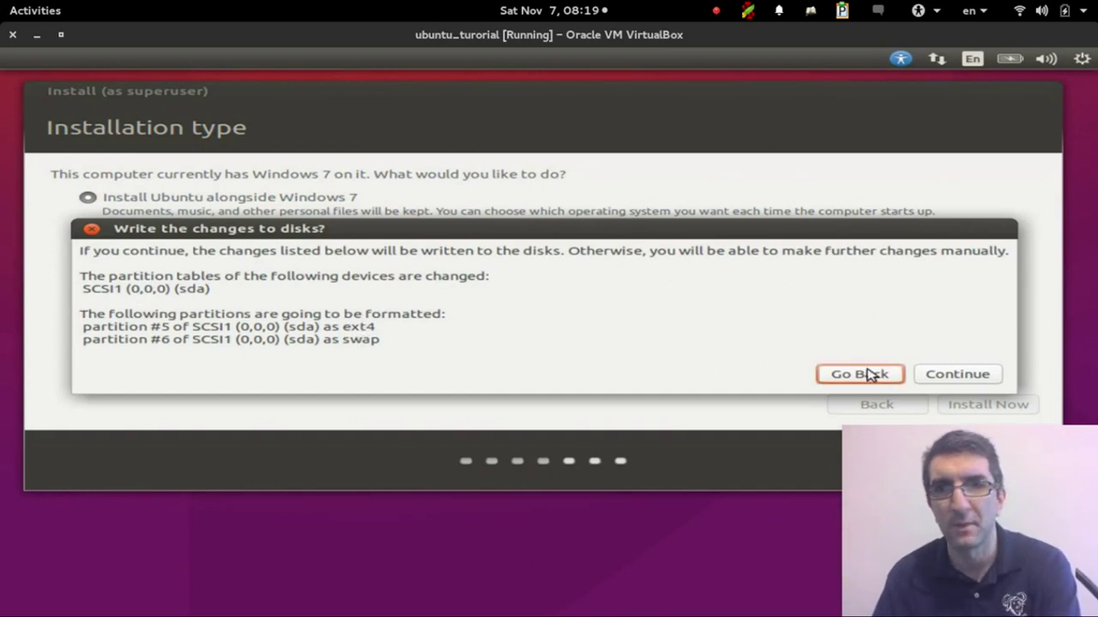
pyautogui.click(938, 376)
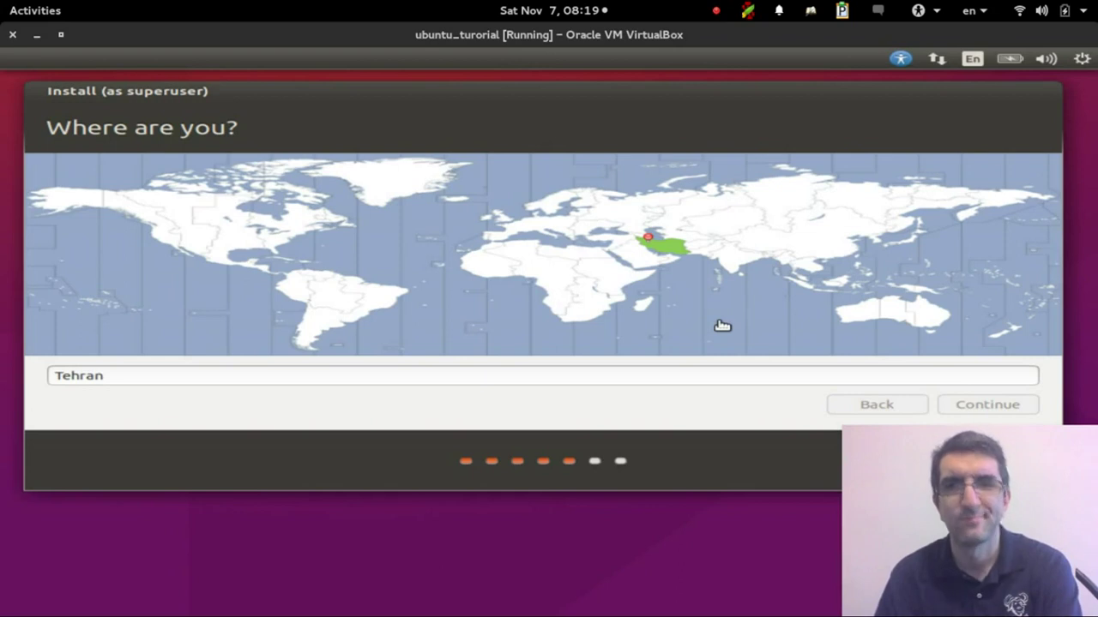
# Accept Tehran as the location and set the keyboard layout to English (US).
pyautogui.press('Return')
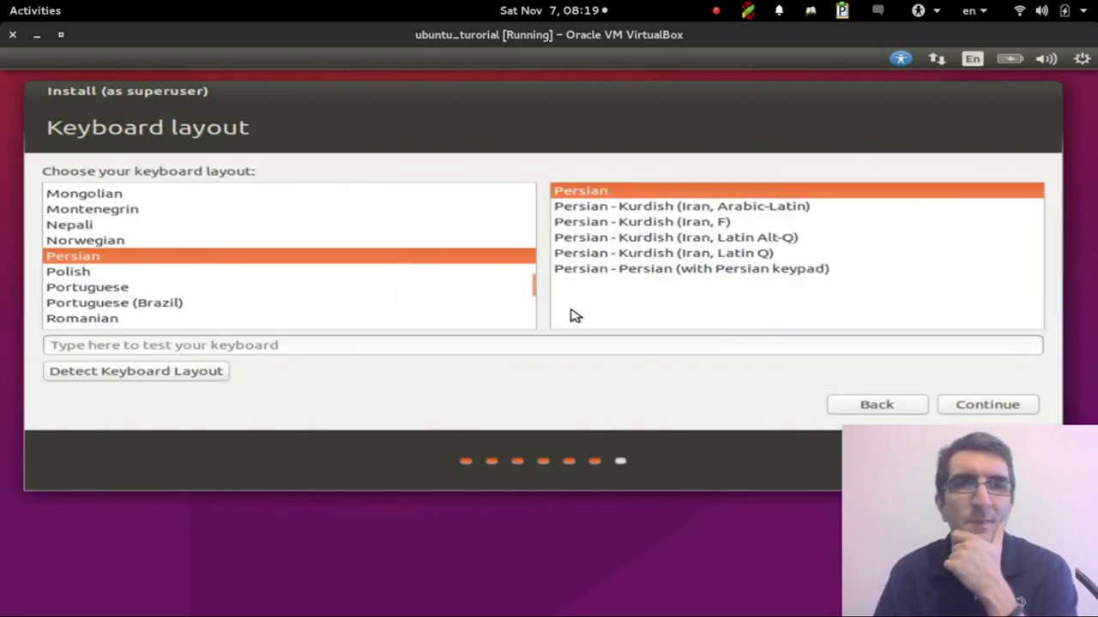
pyautogui.scroll(5, 420, 296)
pyautogui.scroll(15, 420, 296)
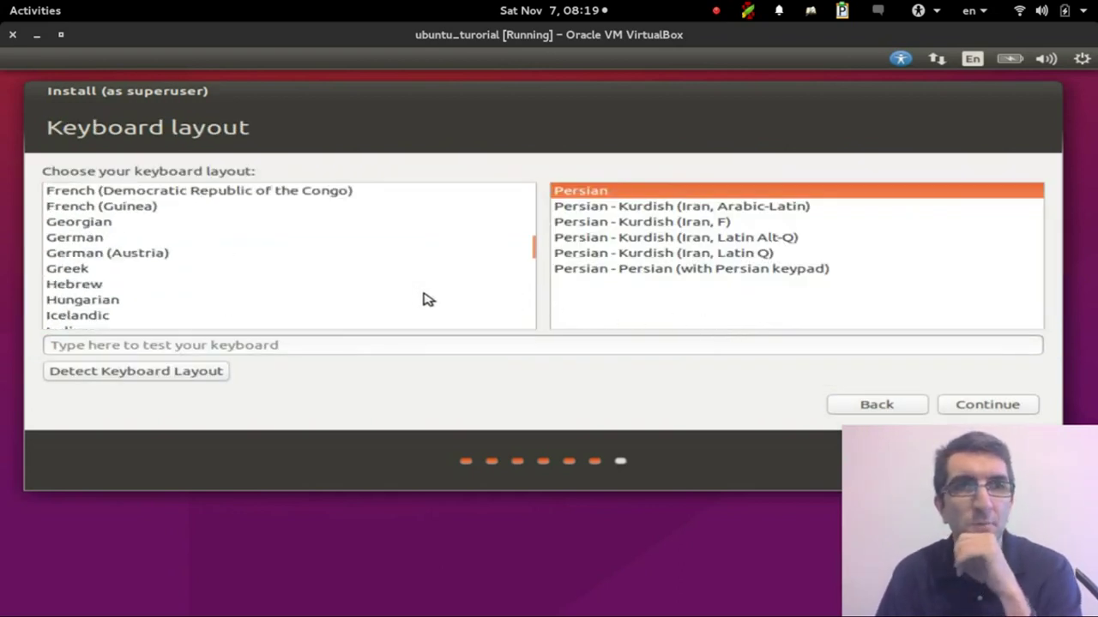
pyautogui.scroll(2, 434, 306)
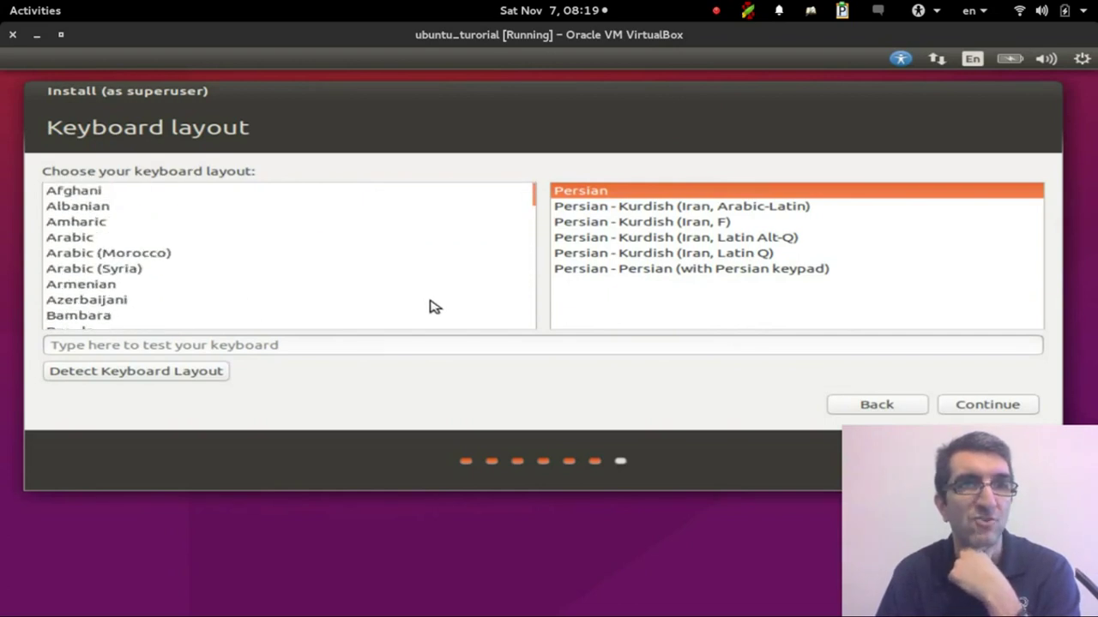
pyautogui.scroll(-7, 435, 306)
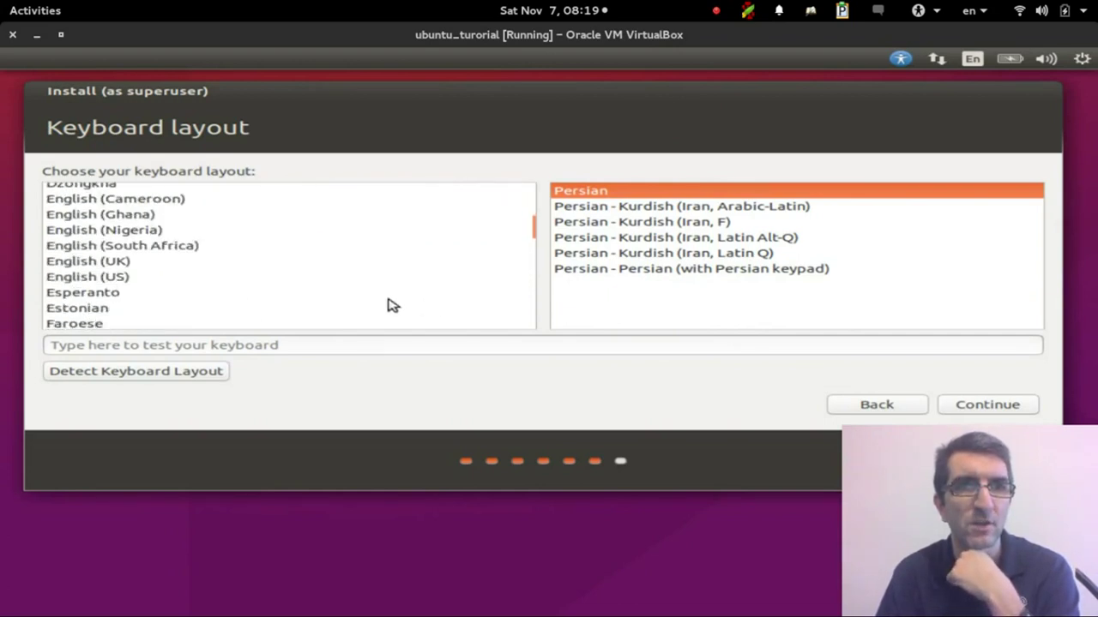
pyautogui.click(124, 276)
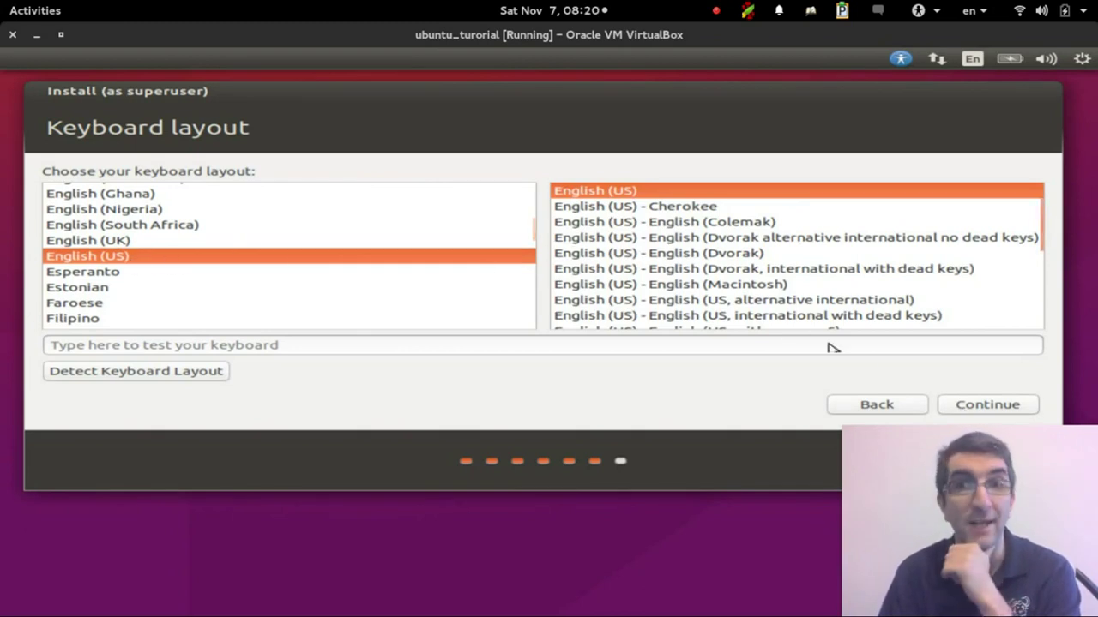
pyautogui.click(990, 411)
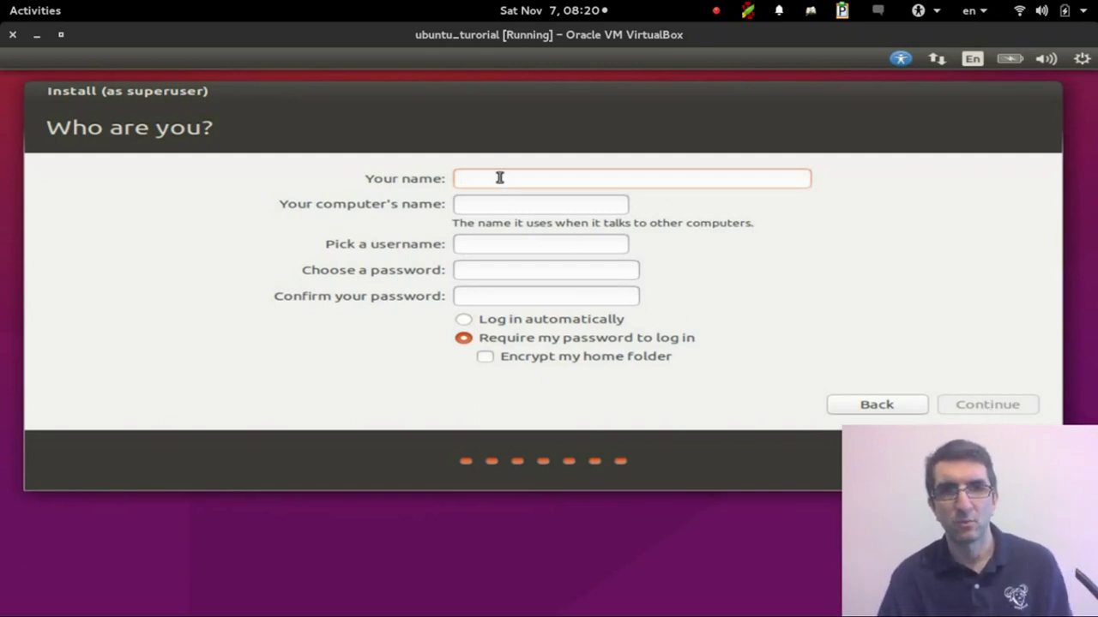
# Fill in the user's name and set the computer's name to learnubuntu, keeping the suggested username.
pyautogui.write('jadi')
pyautogui.press('Tab')
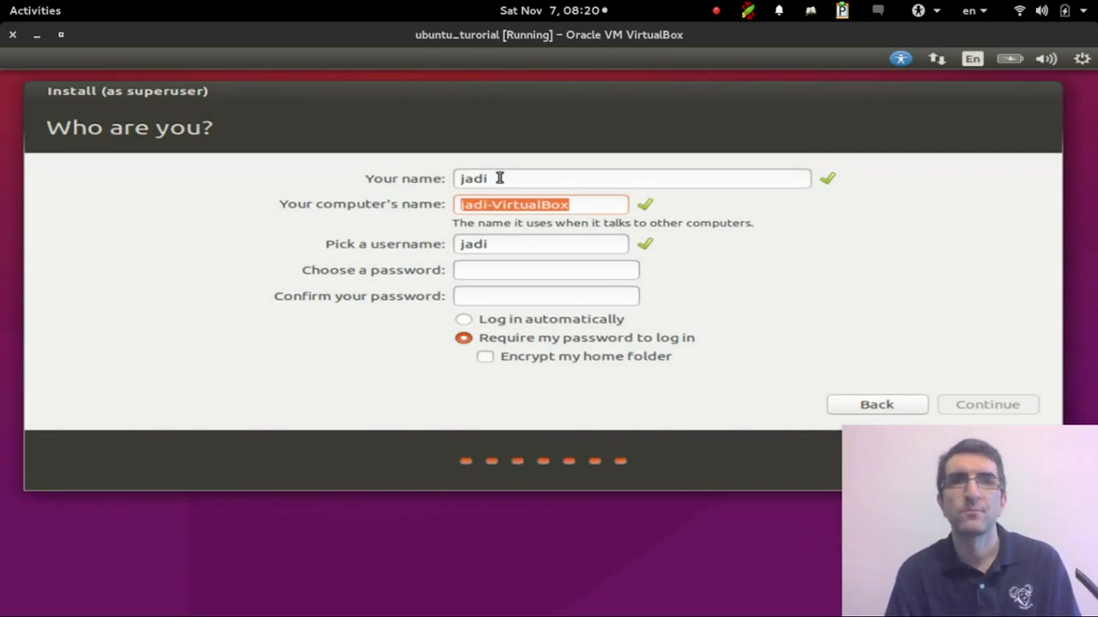
pyautogui.write('ubuntu')
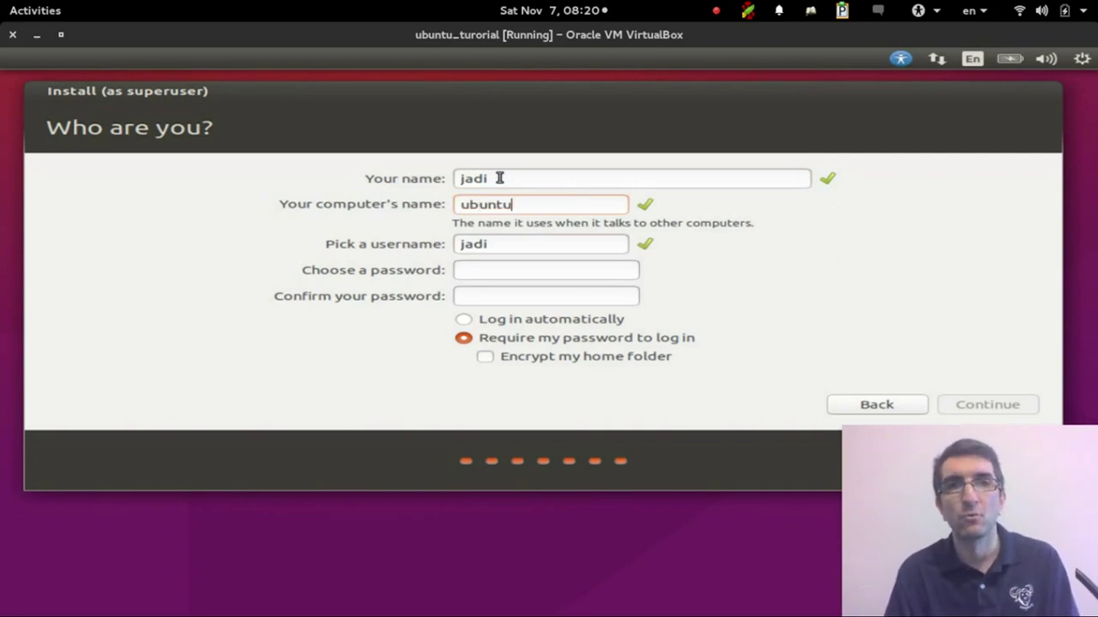
pyautogui.press('Tab')
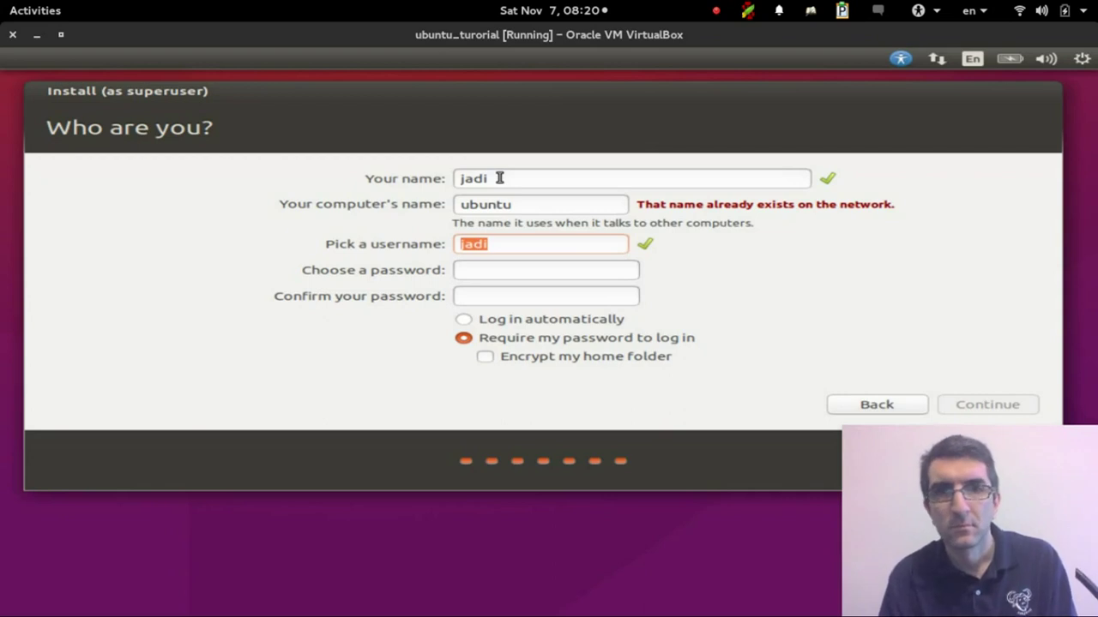
pyautogui.hotkey('shift', 'Tab')
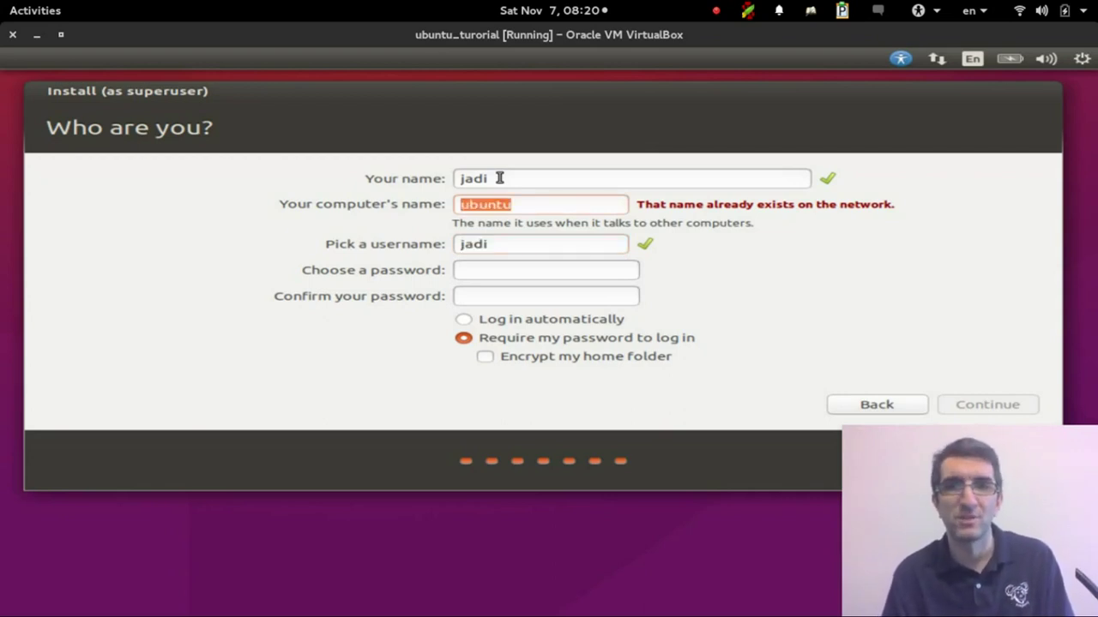
pyautogui.write('ubuntu')
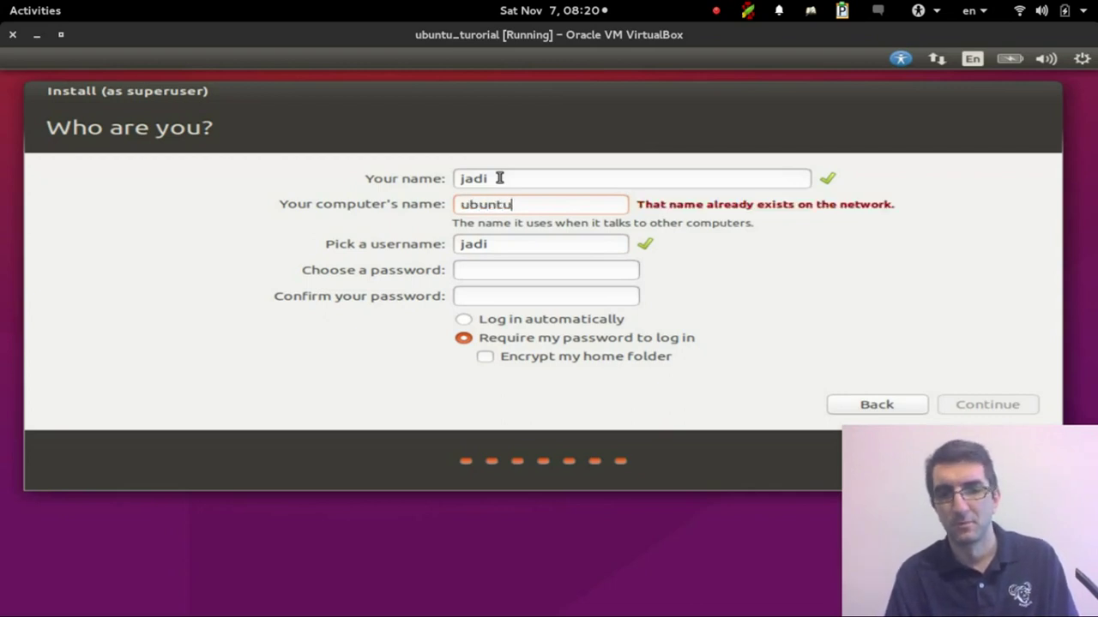
pyautogui.hotkey('ctrl', 'a')
pyautogui.write('lea')
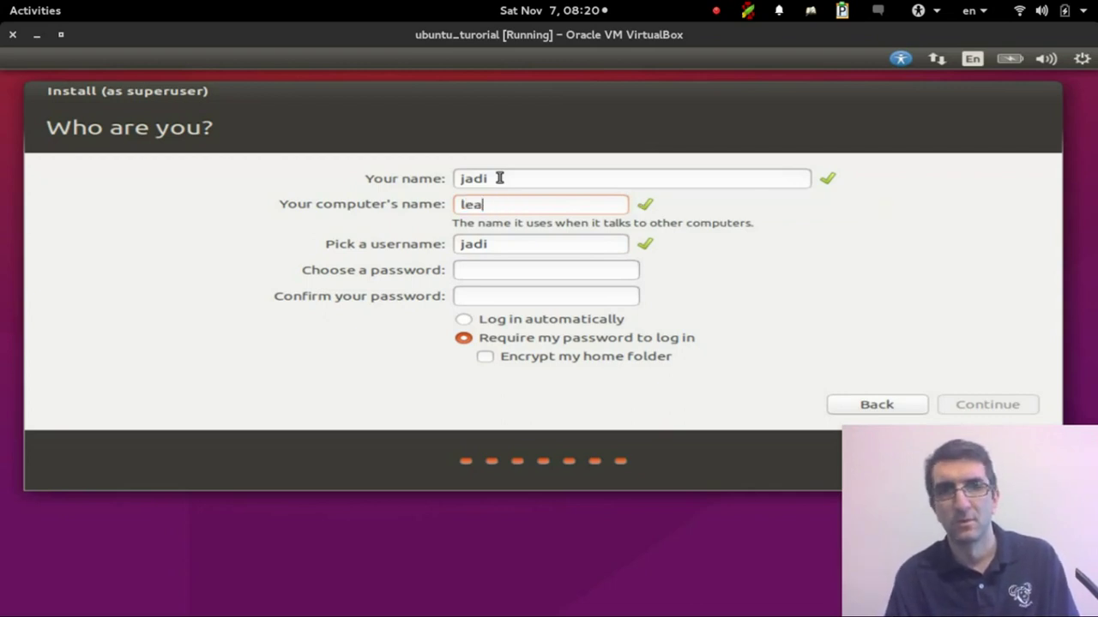
pyautogui.write('rnubuntu')
pyautogui.press('Tab')
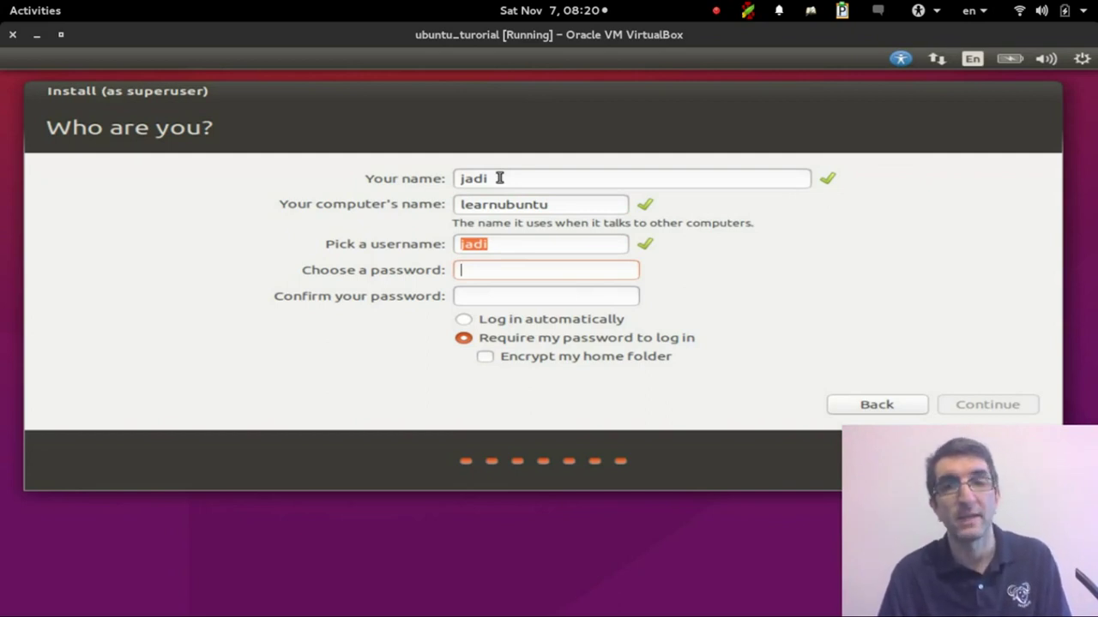
# Enter and confirm the account password, keep the password required at login, and continue to the file-copying stage.
pyautogui.press('Tab')
pyautogui.write('•••••••')
pyautogui.press('Tab')
pyautogui.write('•')
pyautogui.hotkey('shift', 'Tab')
pyautogui.write('••••')
pyautogui.press('Tab')
pyautogui.write('•••')
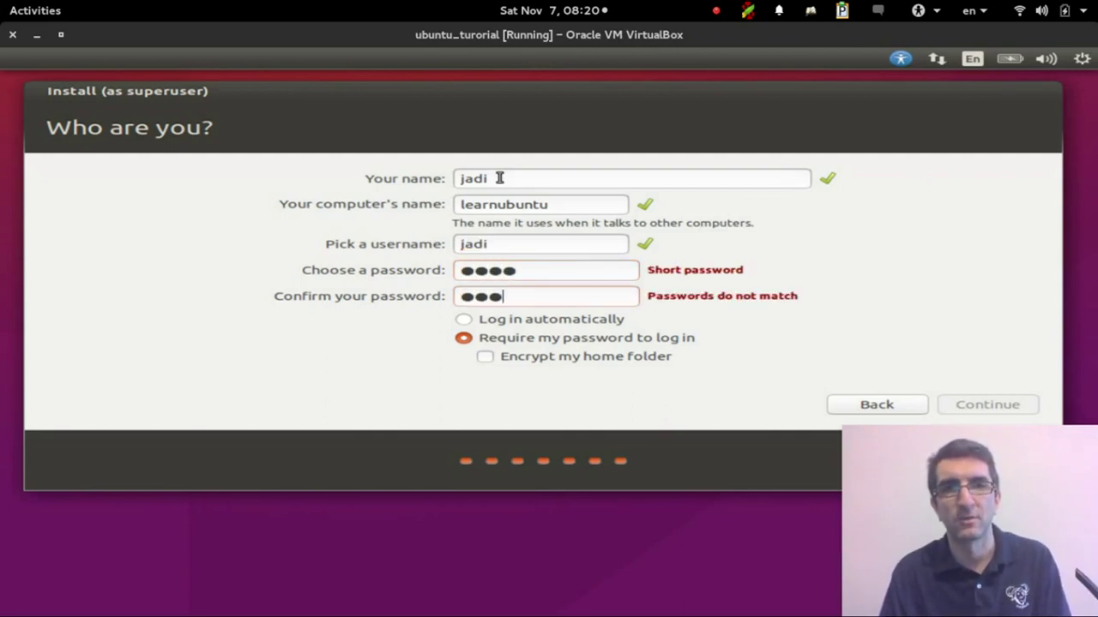
pyautogui.write('•')
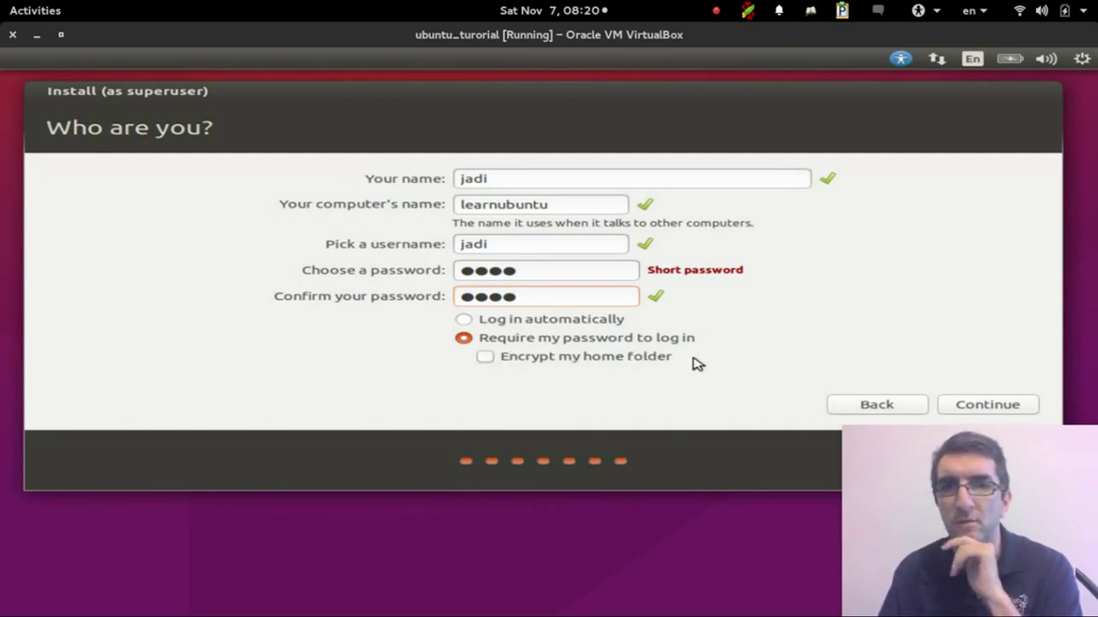
pyautogui.click(959, 406)
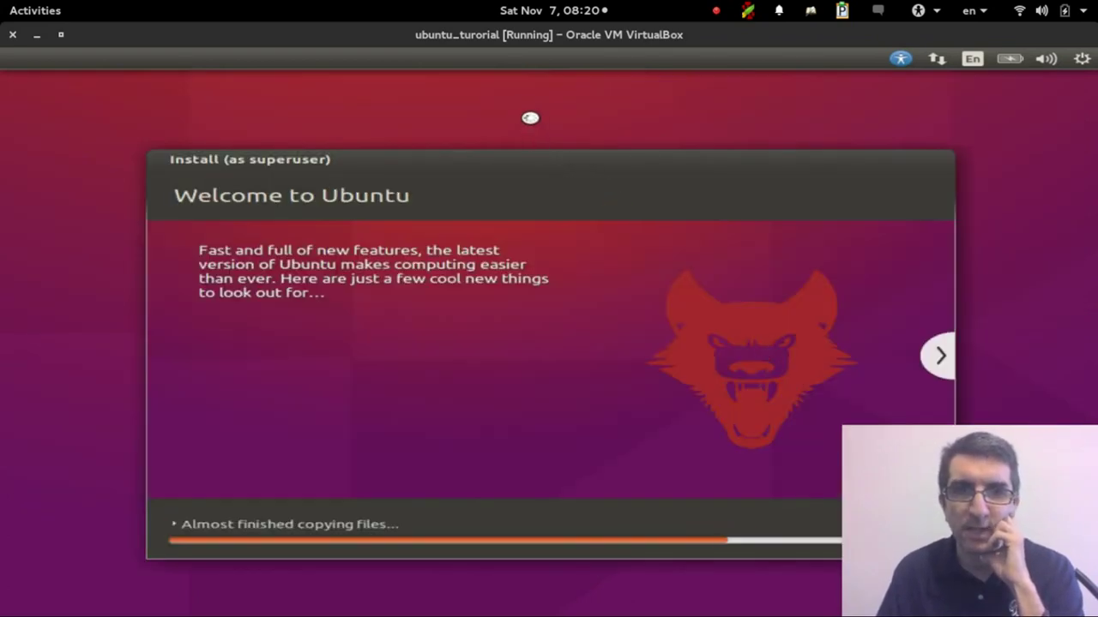
pyautogui.moveTo(499, 144); pyautogui.dragTo(423, 98)
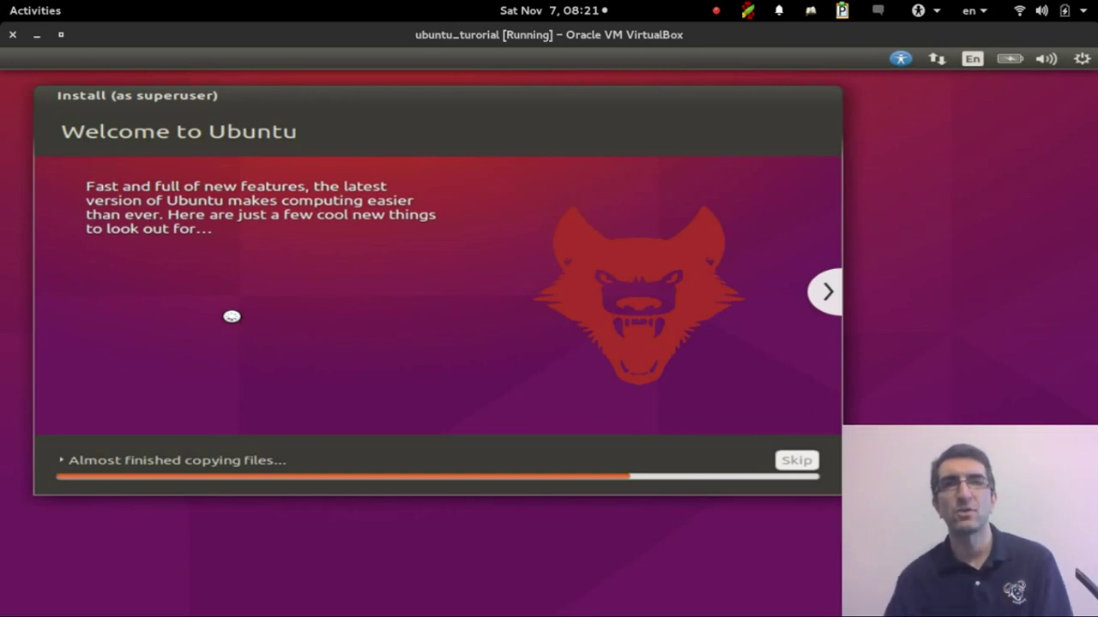
# Switch to the Chrome browser and open the Desktop section of the ubuntu.com website.
pyautogui.hotkey('alt', 'Tab')
pyautogui.hotkey('alt', 'Tab')
pyautogui.hotkey('alt', 'Tab')
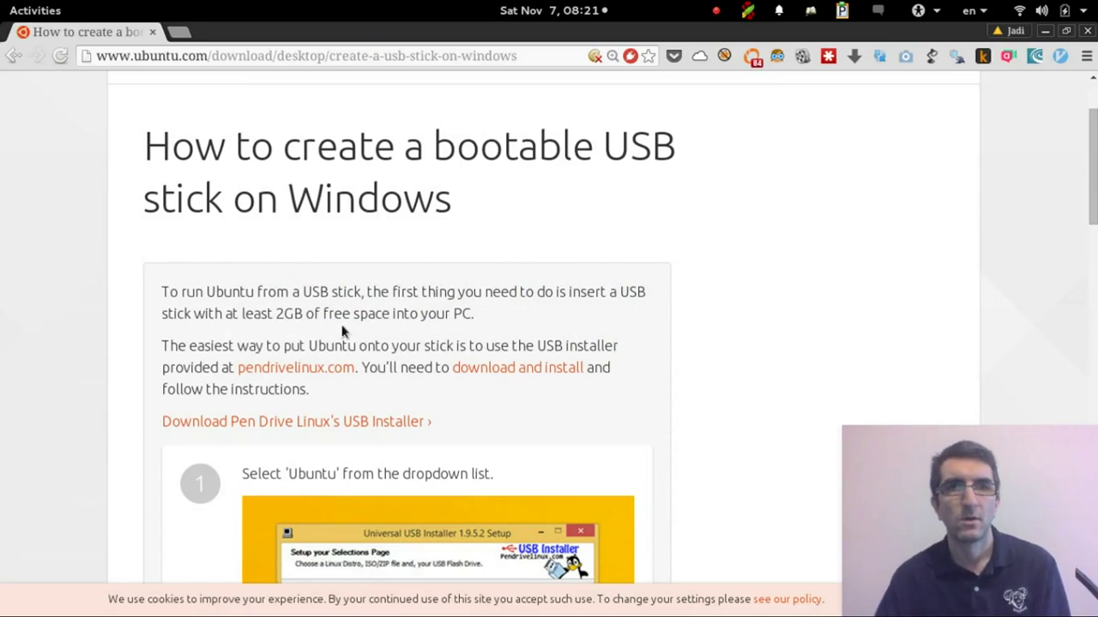
pyautogui.scroll(3, 341, 326)
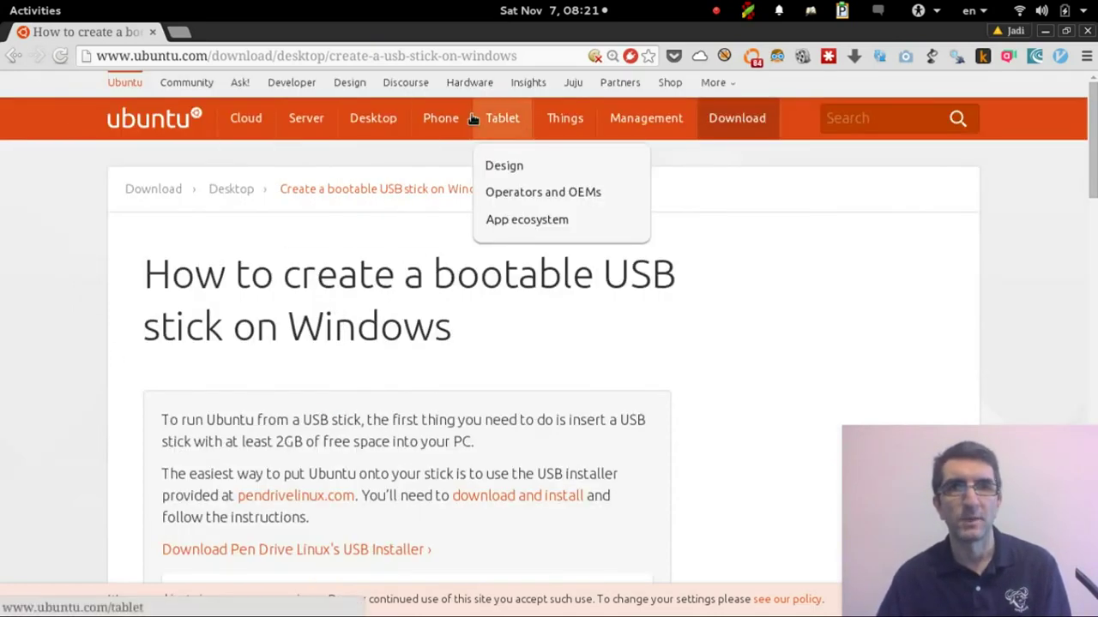
pyautogui.click(388, 123)
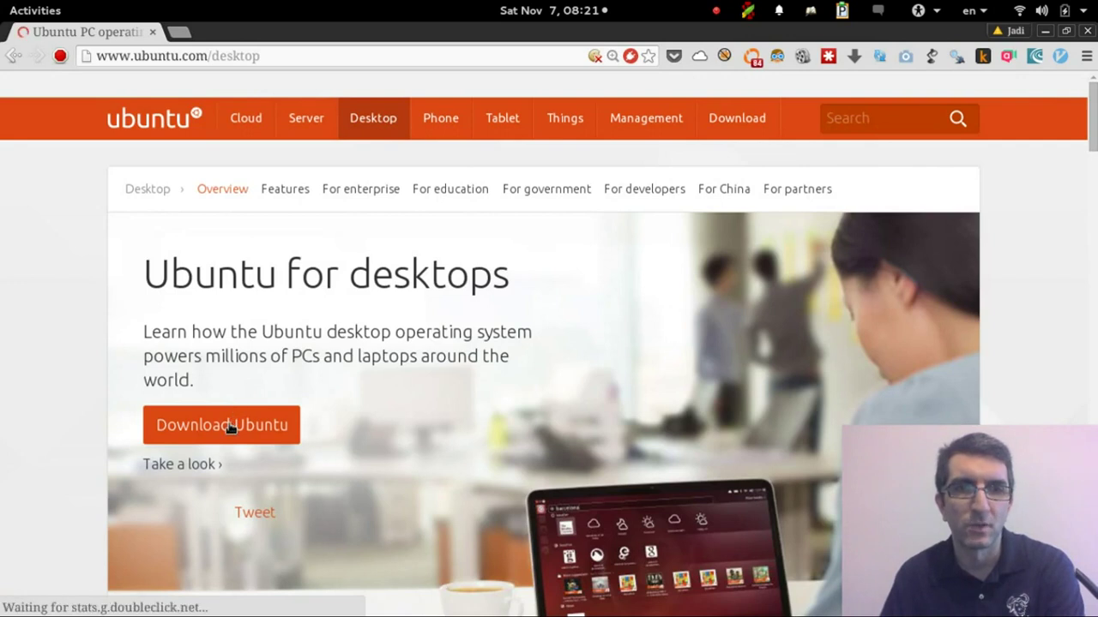
# Look through the Ubuntu for desktops overview and open the Ubuntu Desktop download page.
pyautogui.scroll(-4, 229, 425)
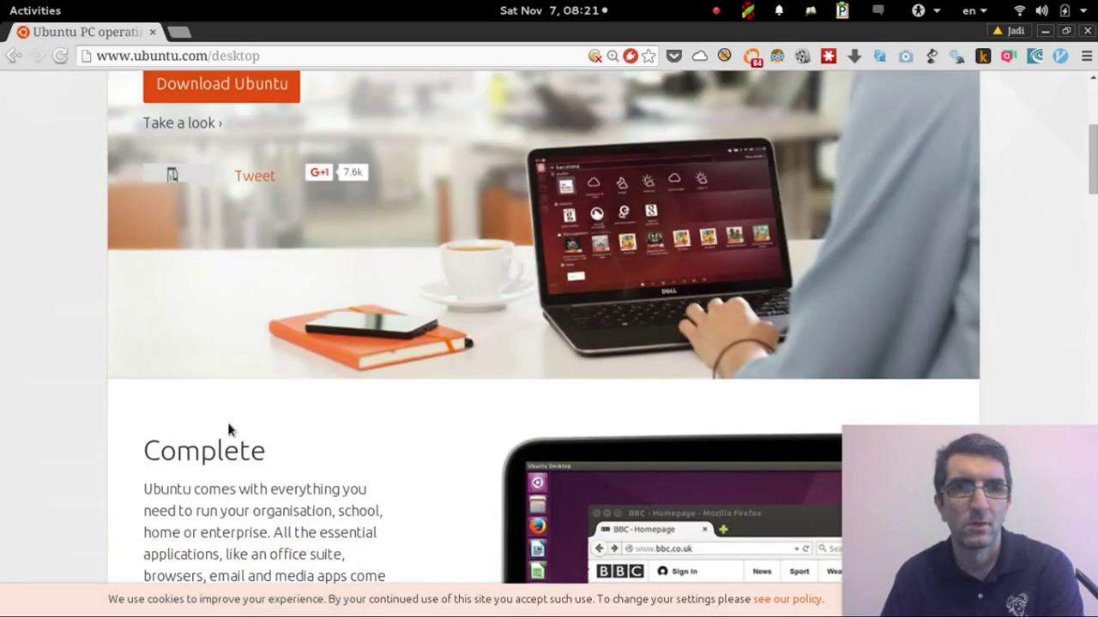
pyautogui.scroll(2, 221, 369)
pyautogui.scroll(-3, 220, 375)
pyautogui.scroll(-5, 221, 378)
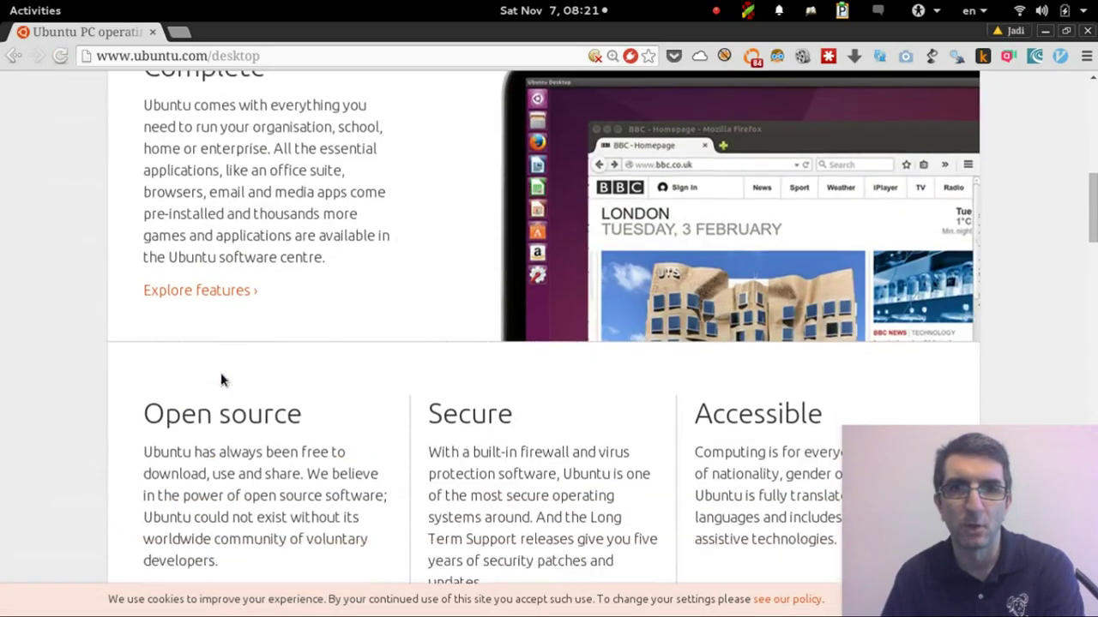
pyautogui.scroll(6, 220, 380)
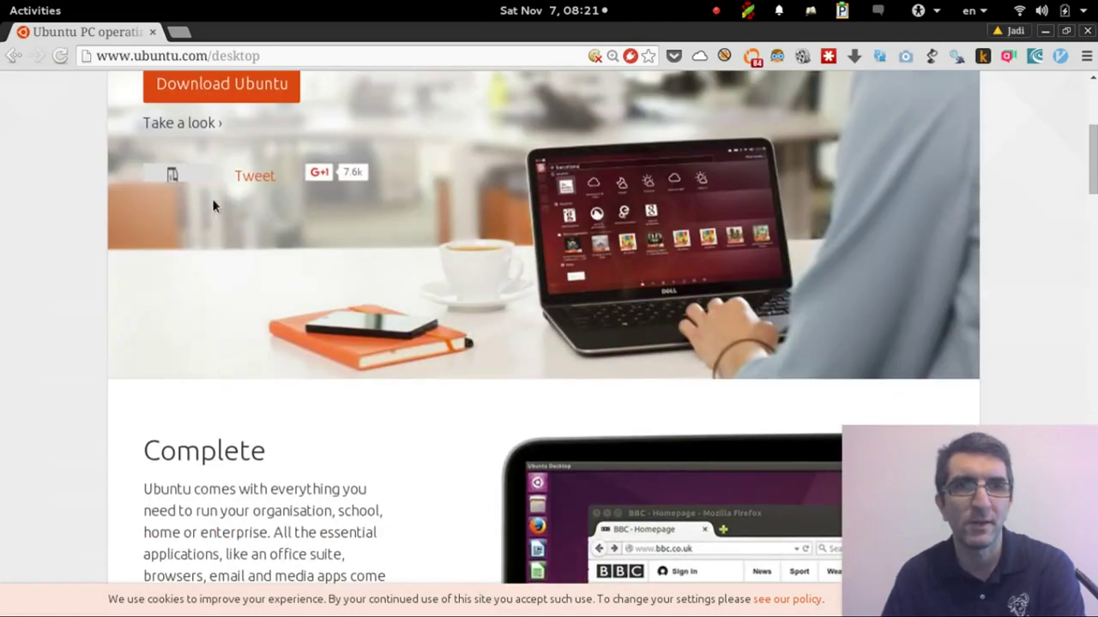
pyautogui.scroll(2, 214, 206)
pyautogui.click(217, 250)
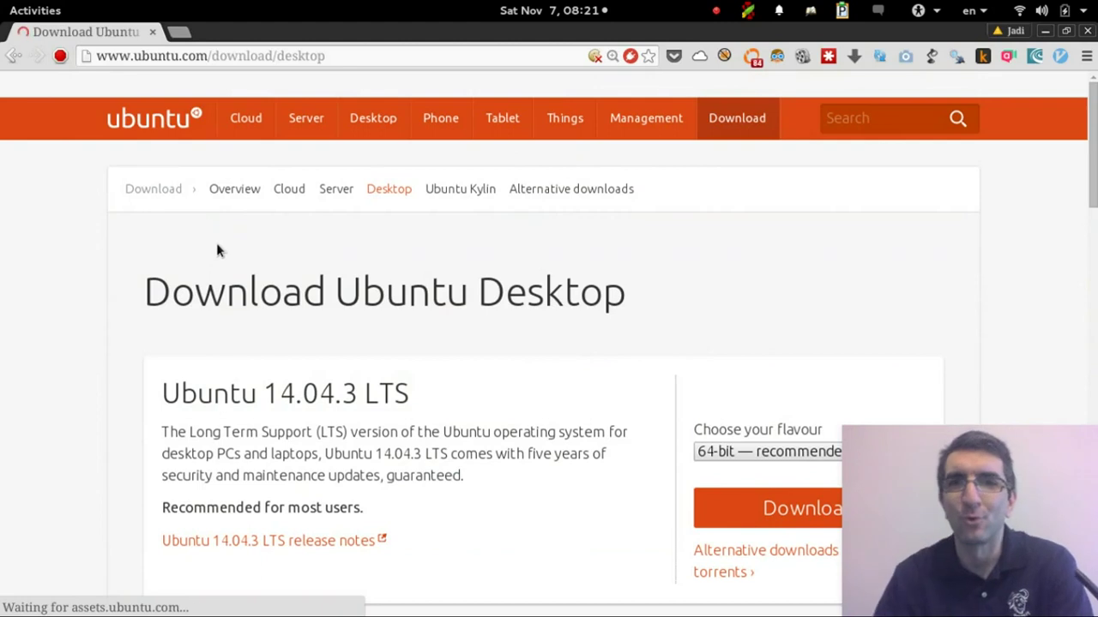
# Look over the Ubuntu 14.04.3 LTS and 15.10 offers and open the 64-bit Ubuntu 15.10 download in a new tab.
pyautogui.scroll(-1, 361, 335)
pyautogui.scroll(-2, 361, 349)
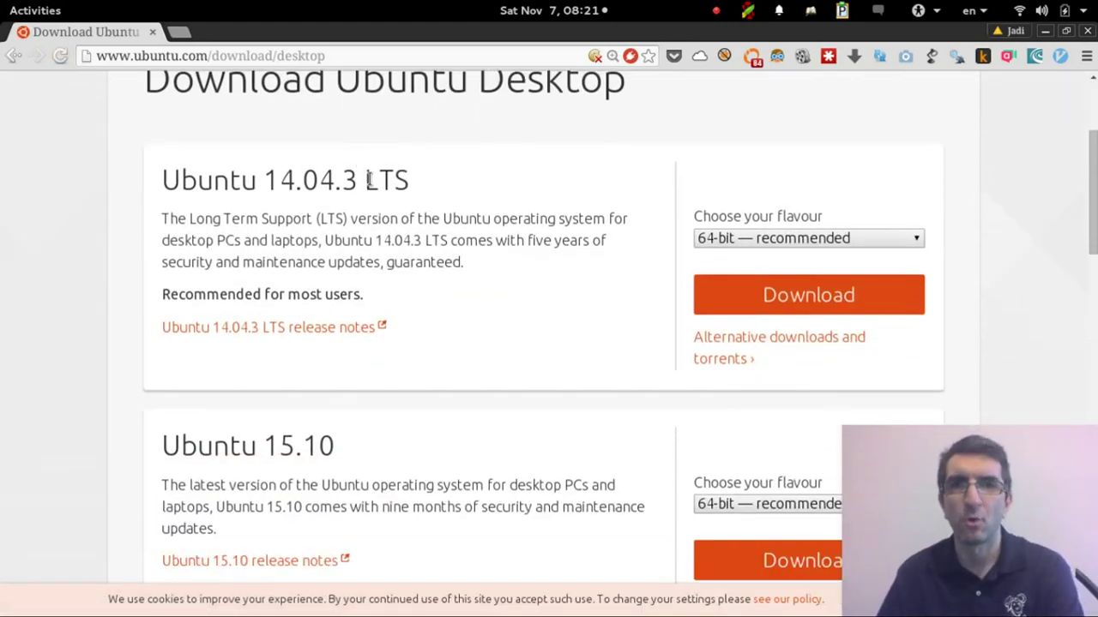
pyautogui.scroll(-3, 368, 180)
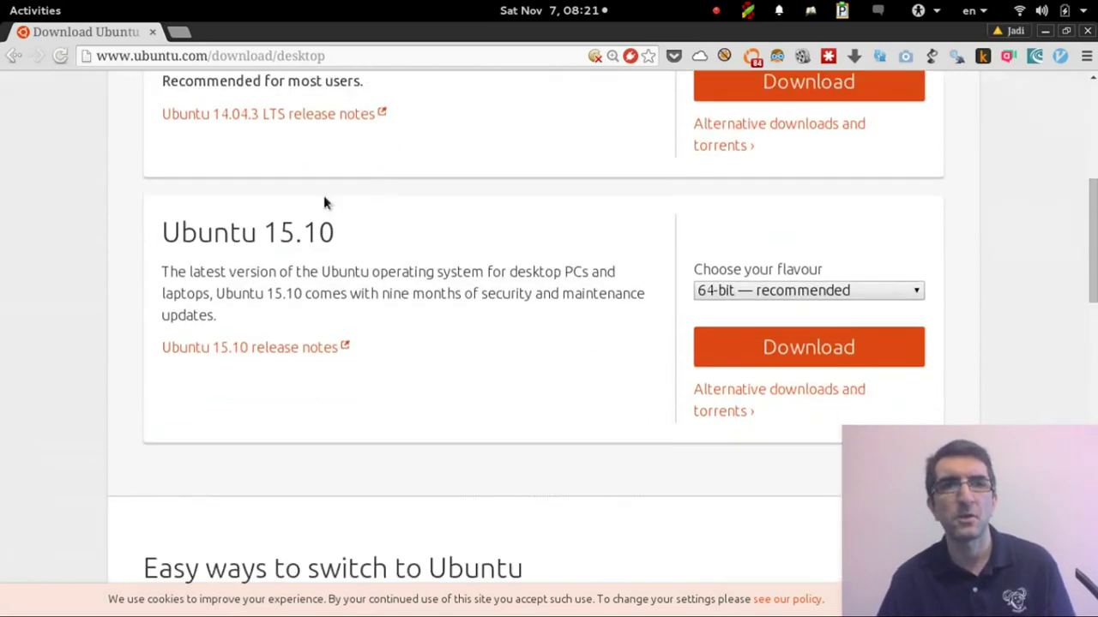
pyautogui.click(759, 345)
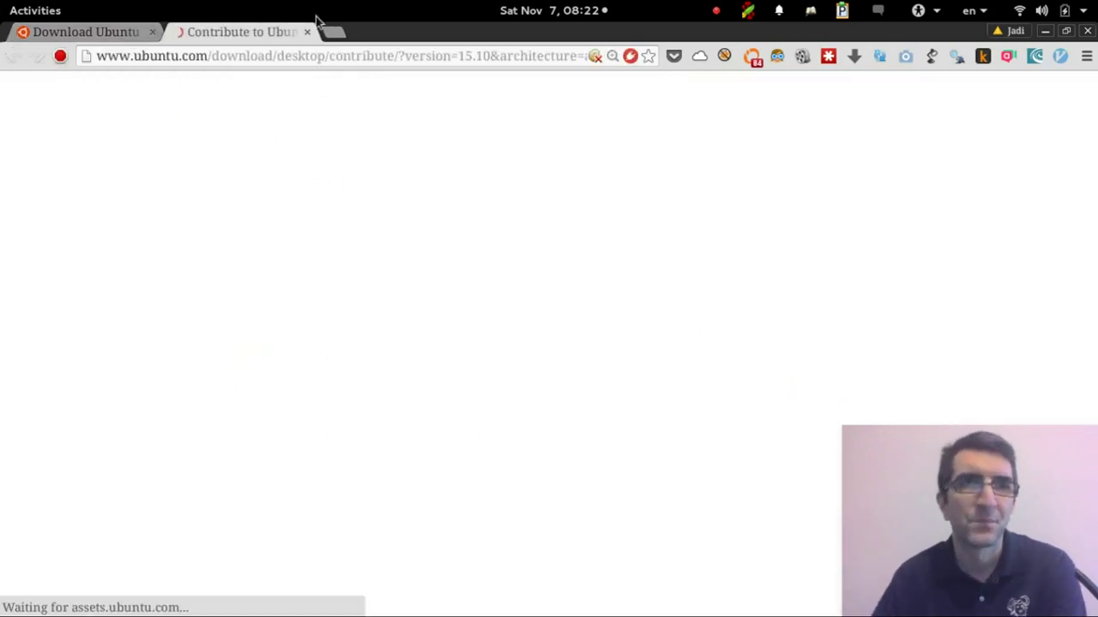
# Look through the contribution page down to the link that skips payment, and close the page without downloading.
pyautogui.scroll(-3, 141, 403)
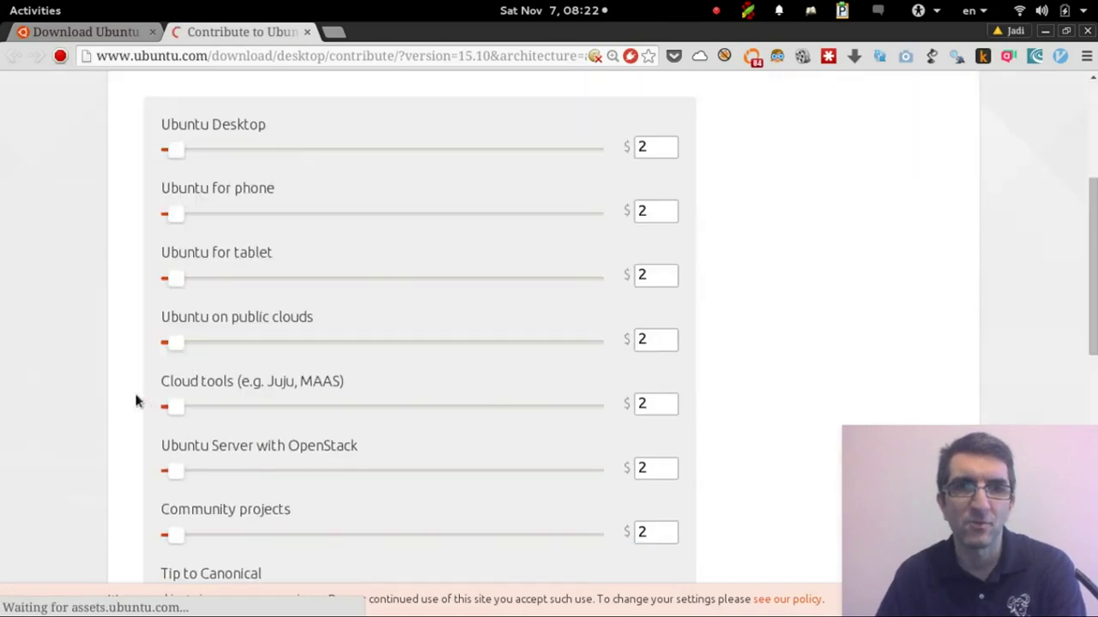
pyautogui.scroll(-5, 72, 389)
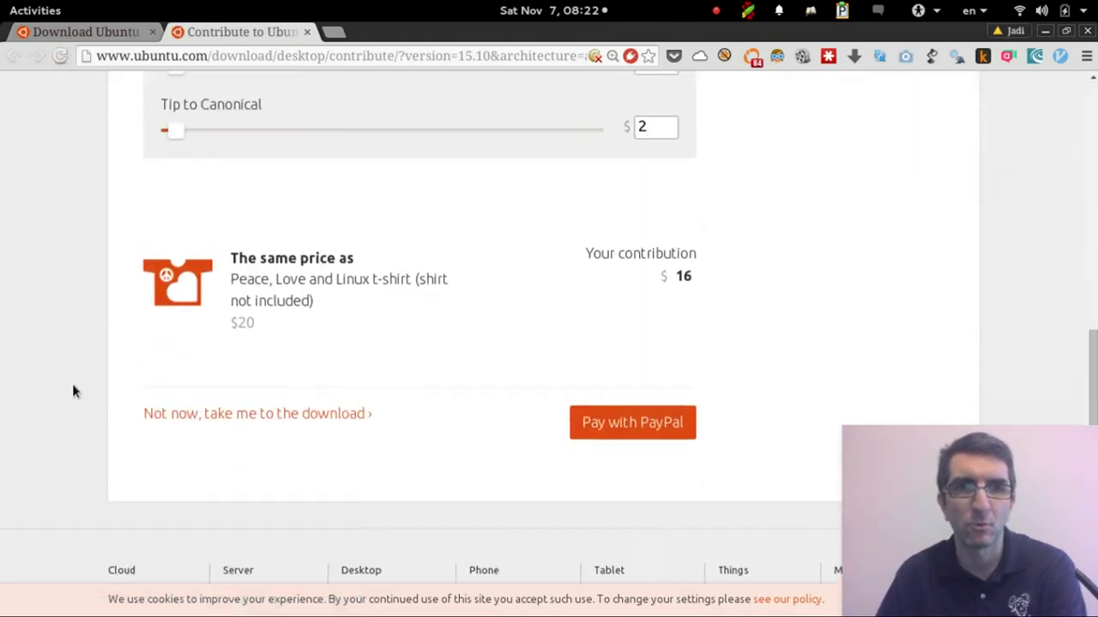
pyautogui.scroll(-2, 72, 392)
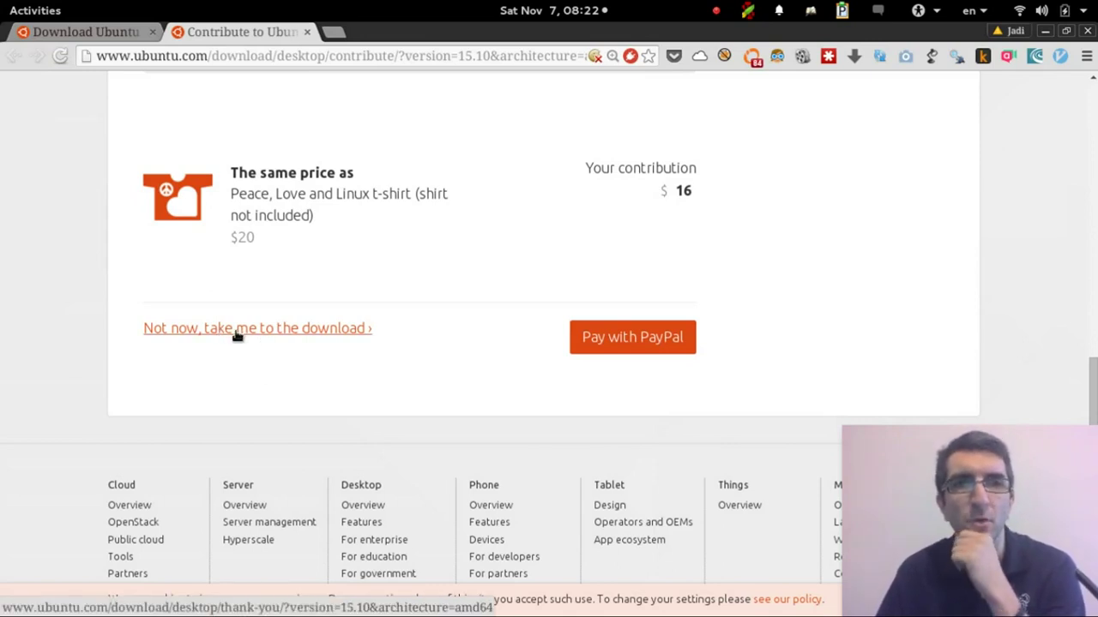
pyautogui.click(307, 32)
# Open the guide on creating a bootable USB stick on Windows and look through its first instructions.
pyautogui.scroll(-12, 110, 275)
pyautogui.scroll(1, 420, 184)
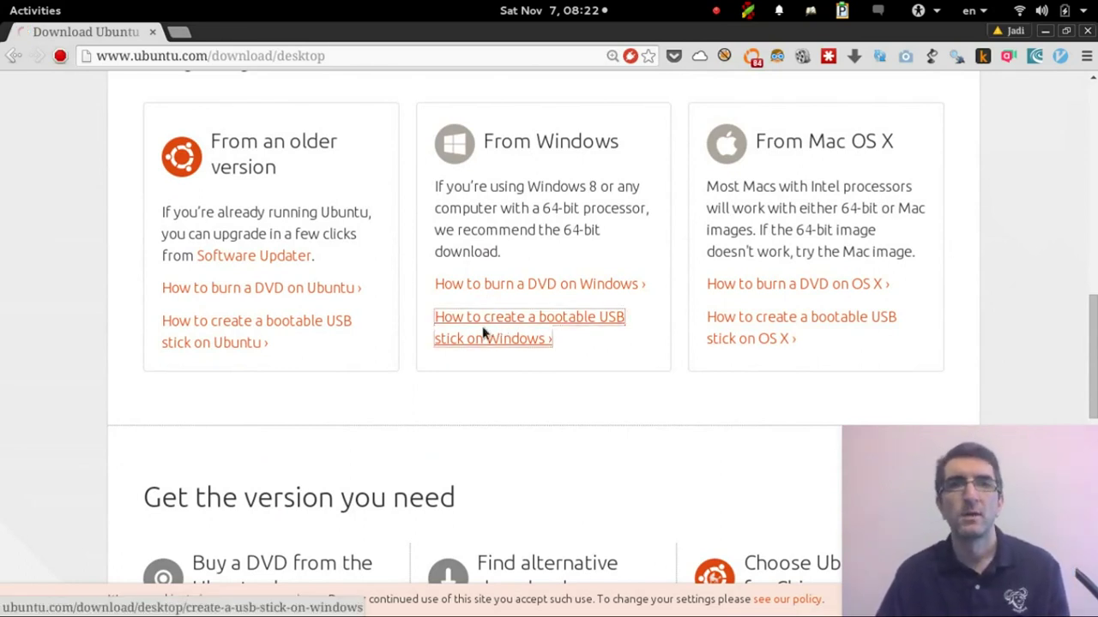
pyautogui.click(485, 330)
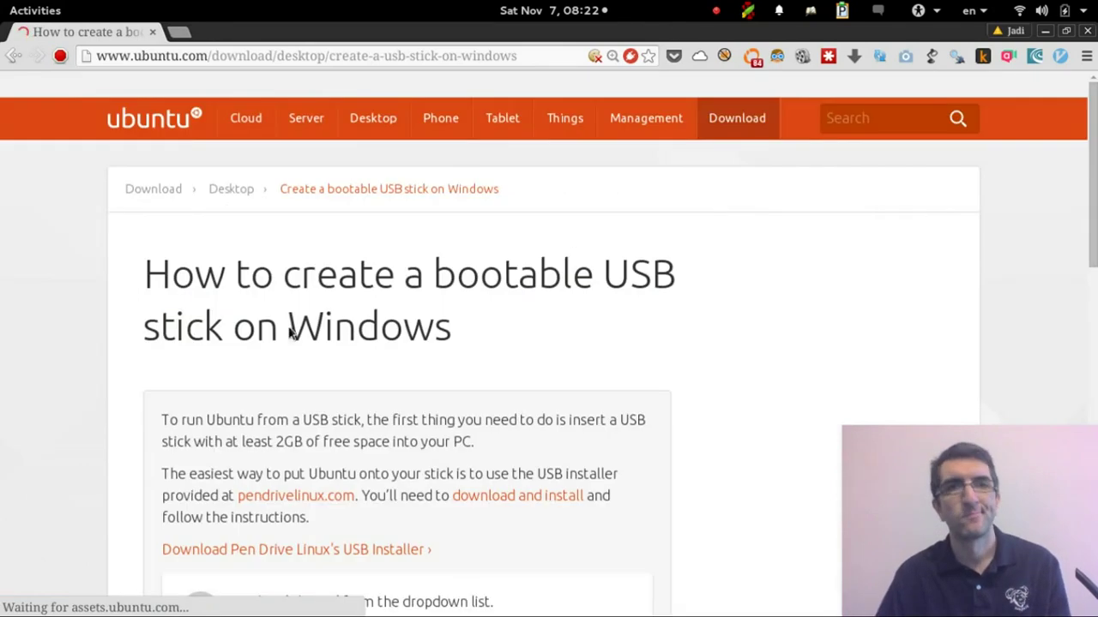
pyautogui.scroll(-5, 198, 314)
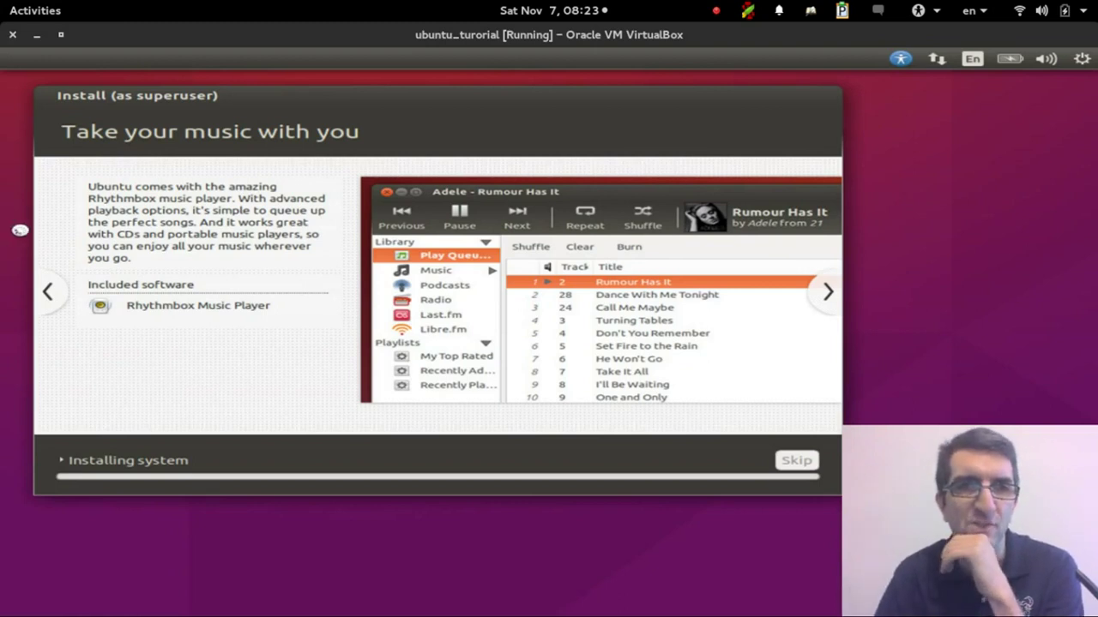
# Expand the detailed log in the virtual machine's Ubuntu installer and move the installer window so the whole log shows.
pyautogui.click(62, 460)
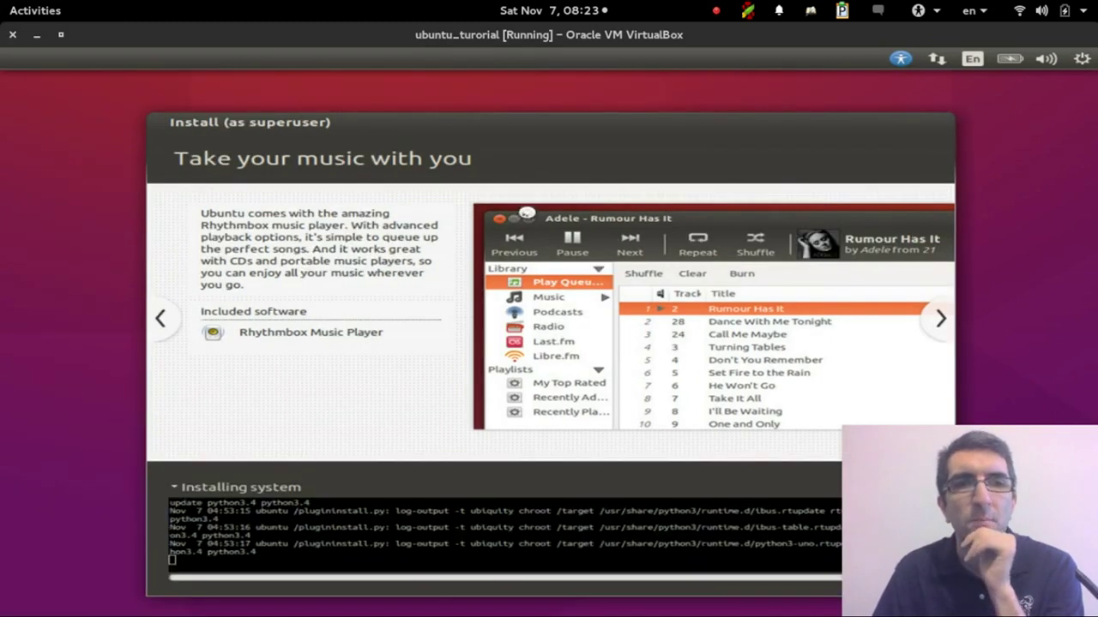
pyautogui.moveTo(583, 131); pyautogui.dragTo(468, 98)
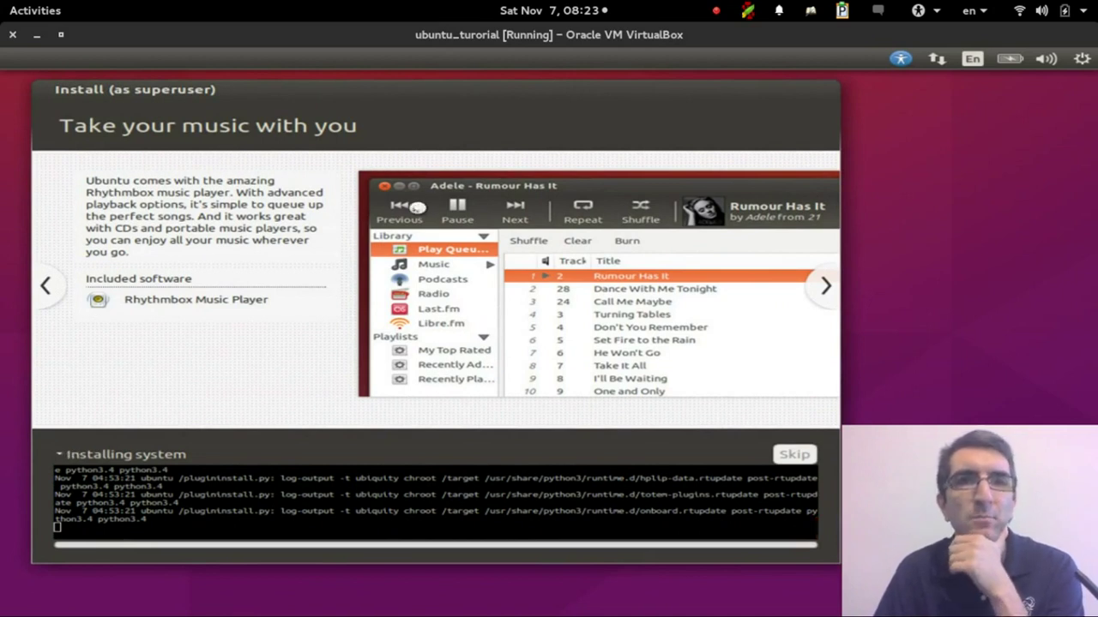
# Browse forward through the installer's slideshow from the music slide to the Help and support slide.
pyautogui.click(811, 291)
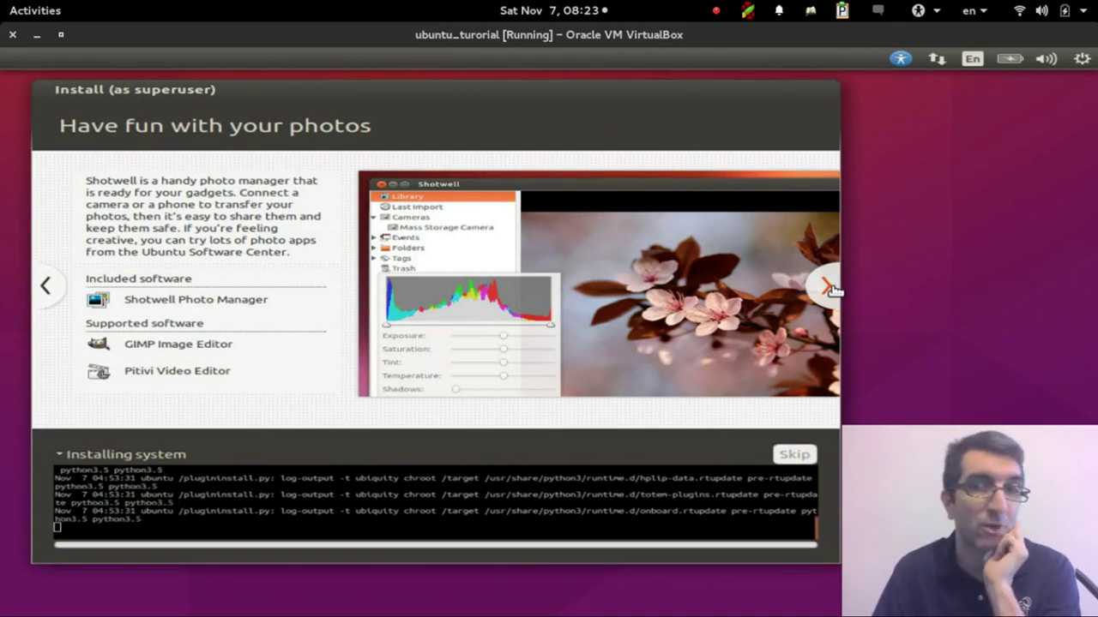
pyautogui.click(828, 289)
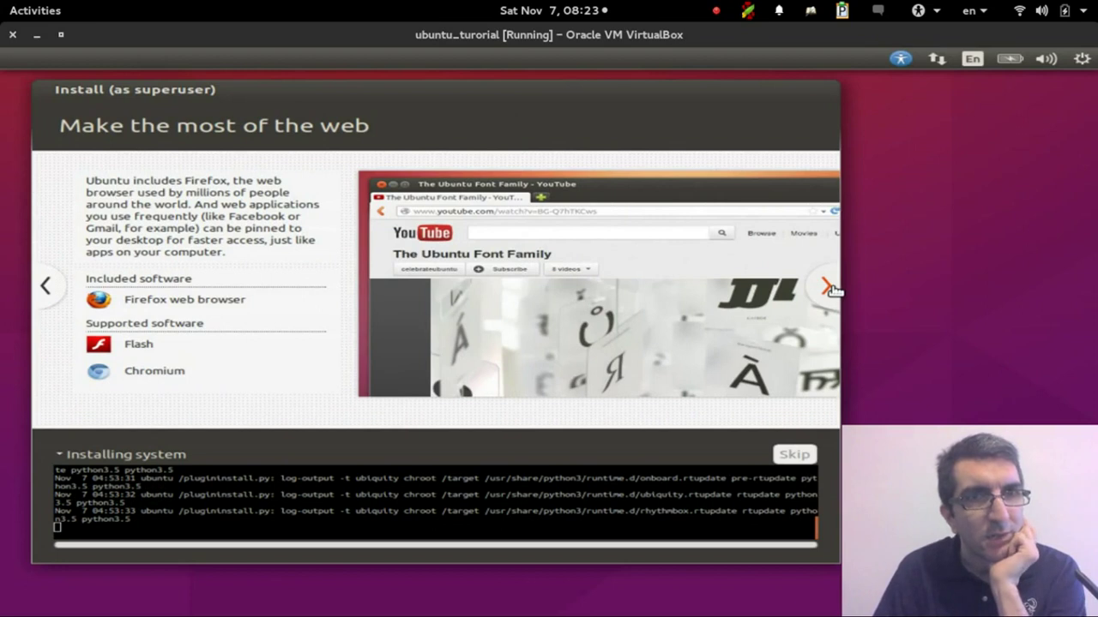
pyautogui.click(829, 288)
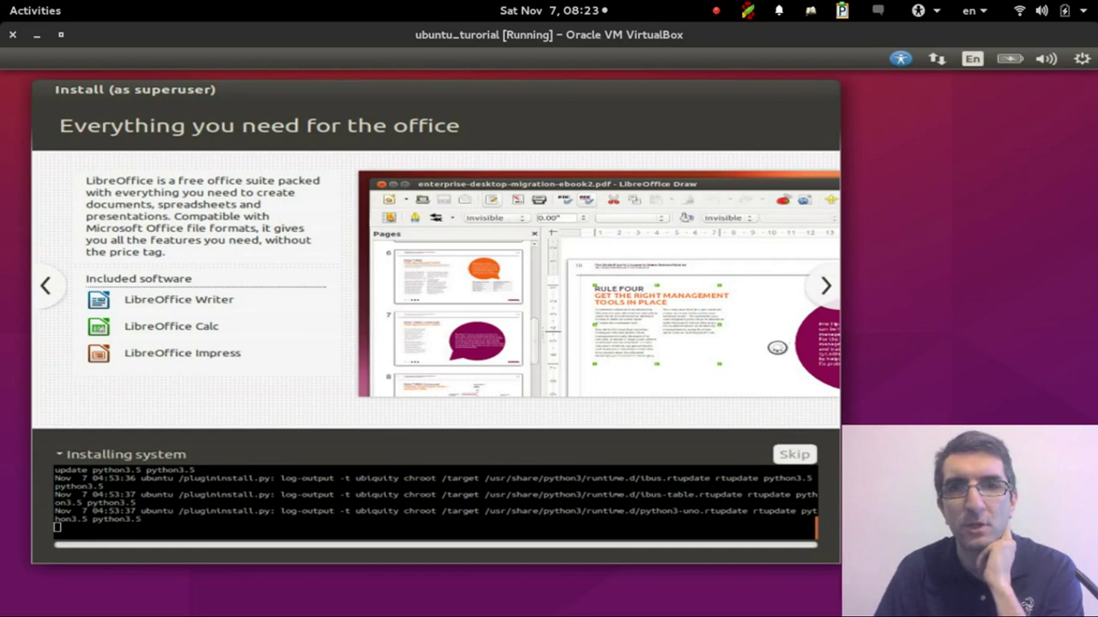
pyautogui.click(825, 288)
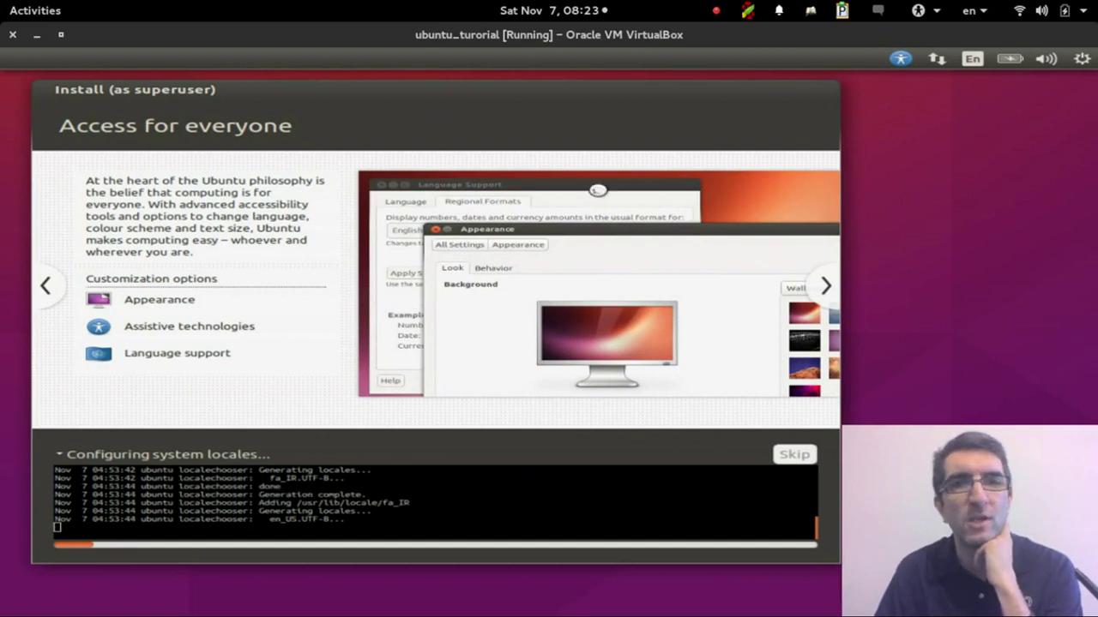
pyautogui.click(829, 288)
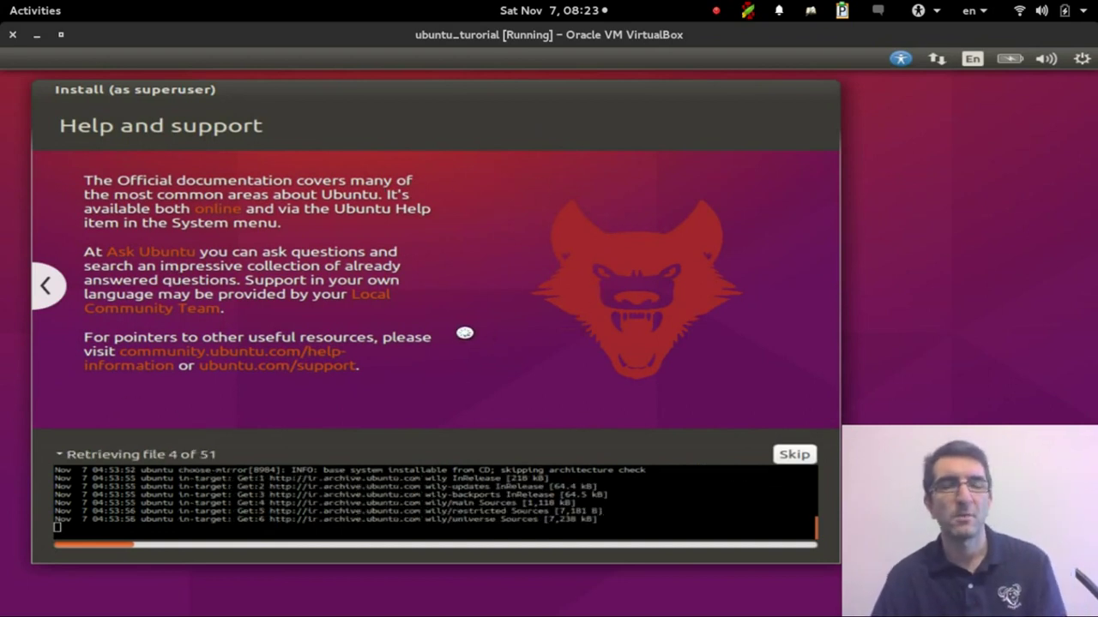
# Switch back to the Chrome browser and open ubuntu.ir in a new tab.
pyautogui.hotkey('alt', 'Tab')
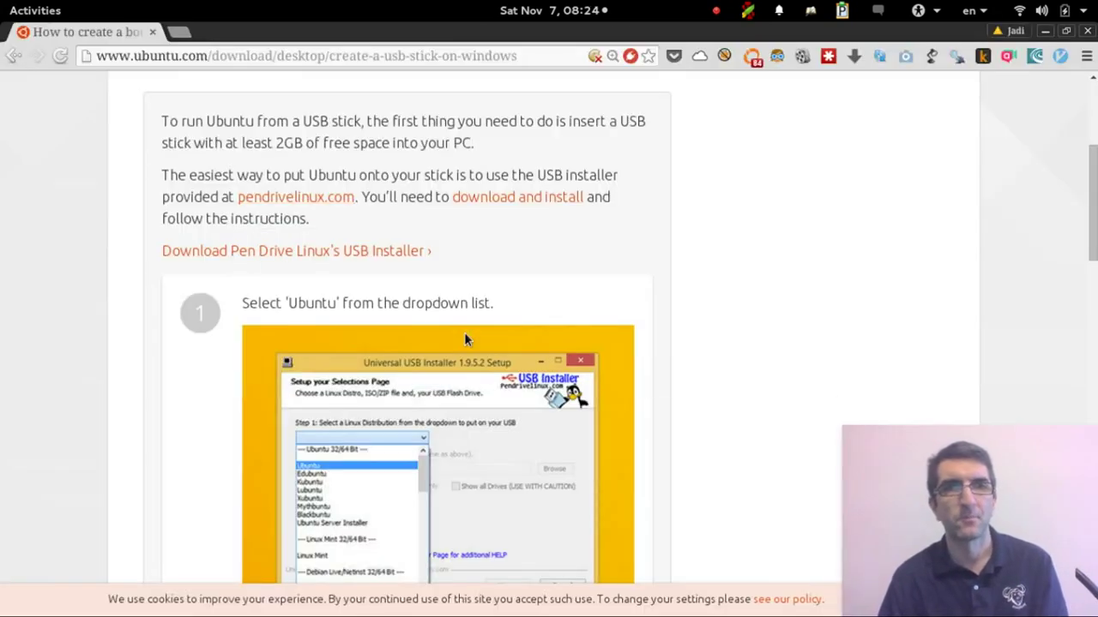
pyautogui.hotkey('ctrl', 't')
pyautogui.write('ubun')
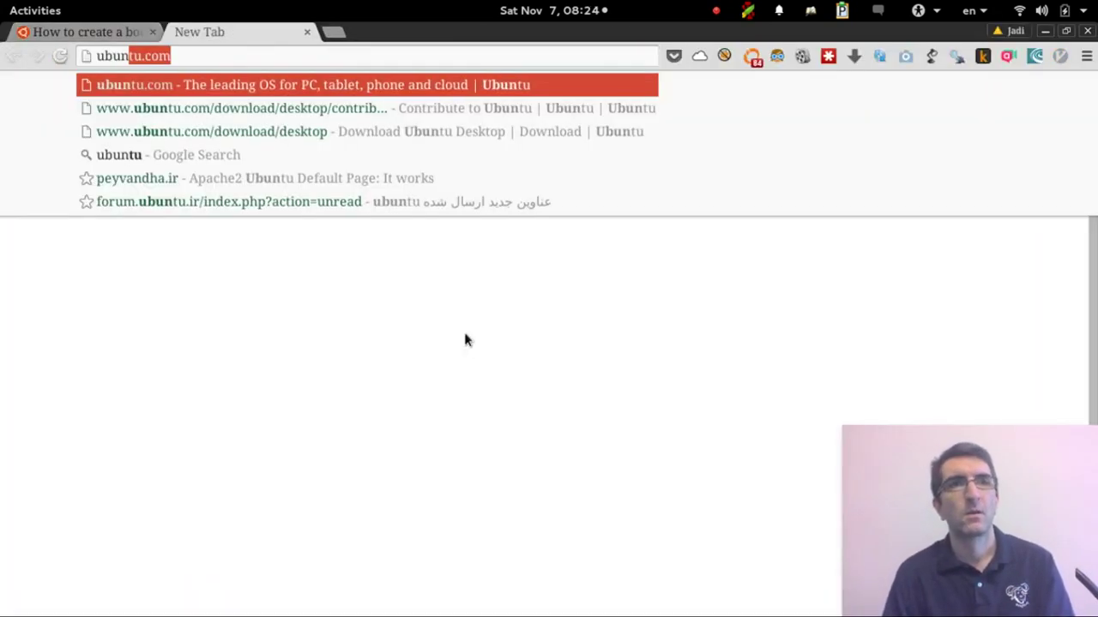
pyautogui.write('tu.ir')
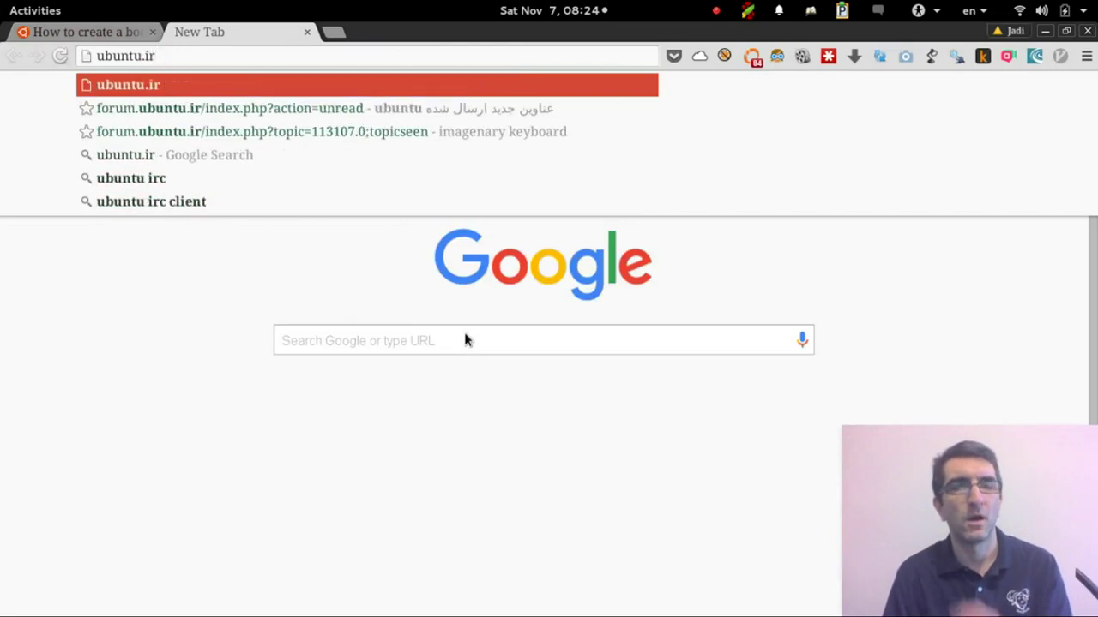
pyautogui.press('Return')
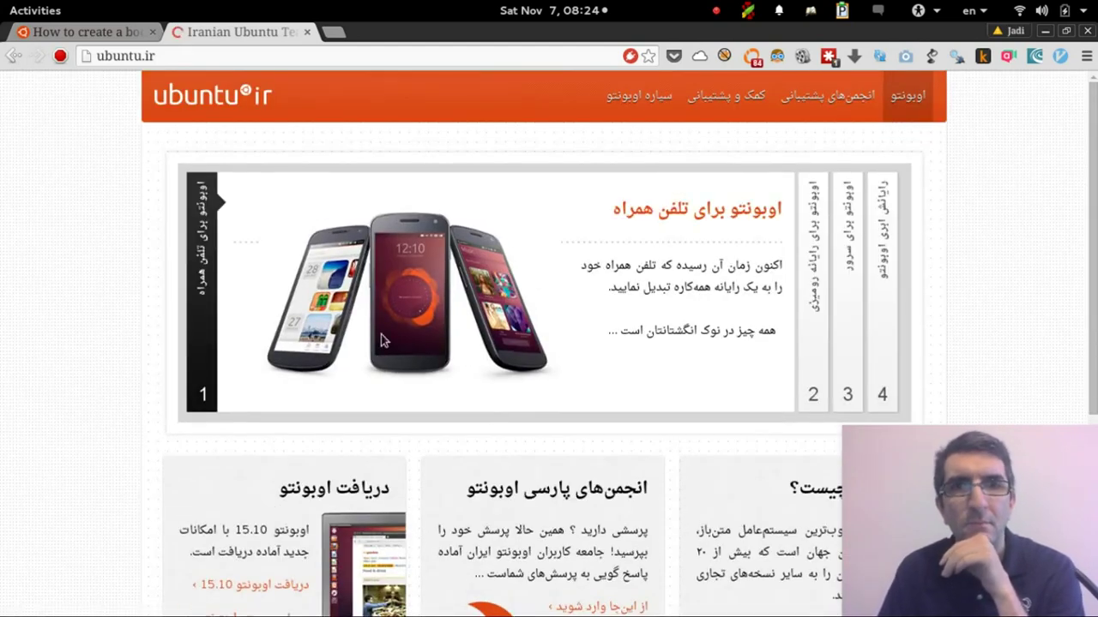
# Look through the Iranian Ubuntu home page and open its Persian forums in a separate tab.
pyautogui.scroll(-5, 752, 251)
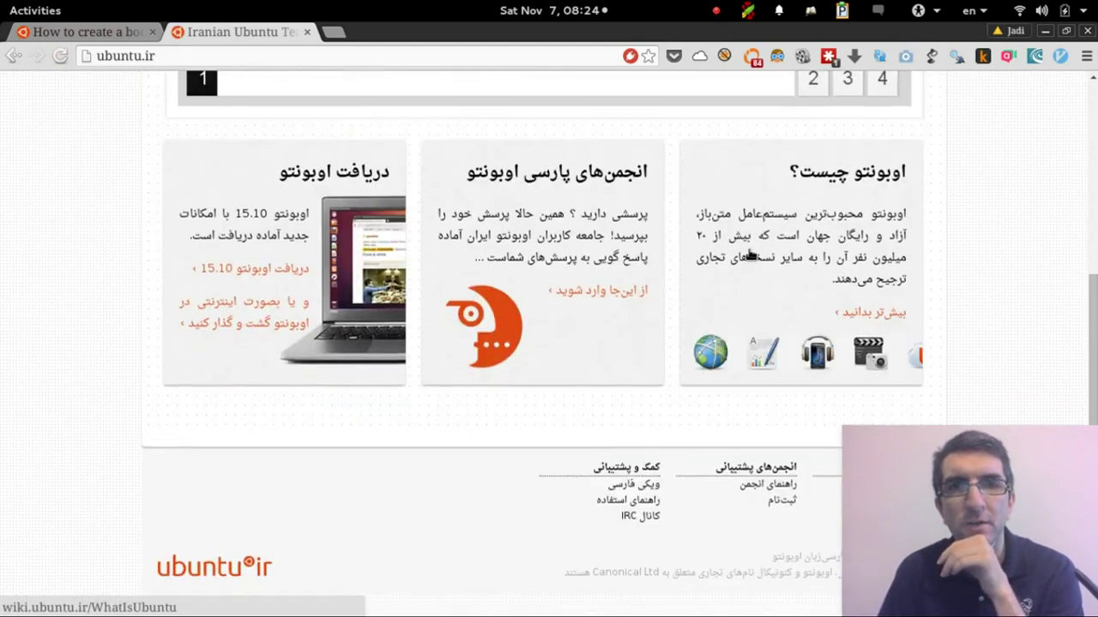
pyautogui.scroll(2, 729, 261)
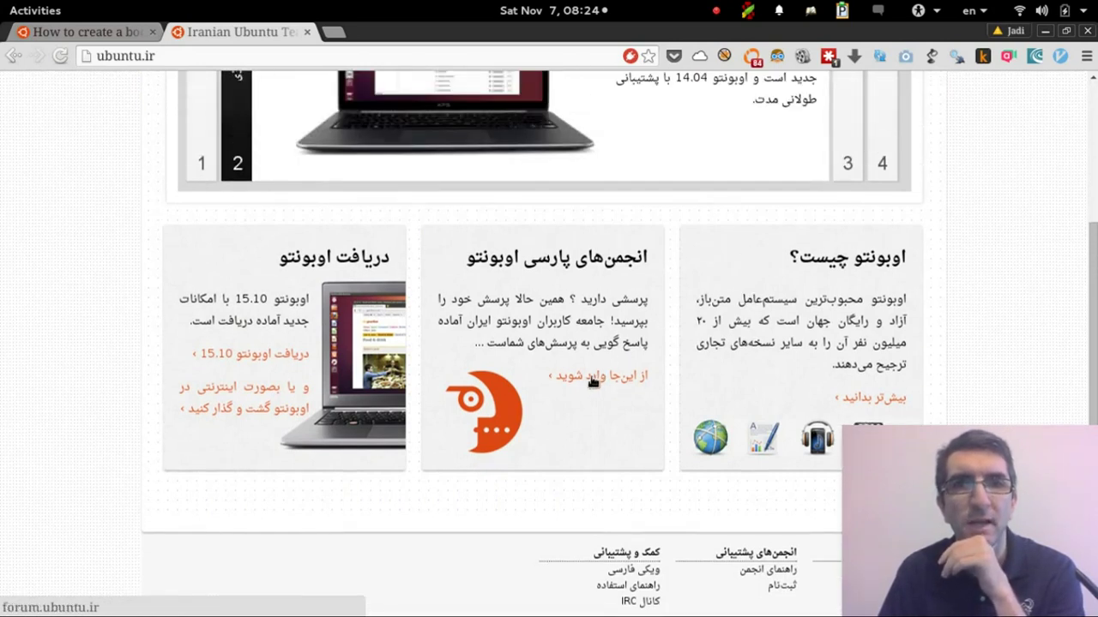
pyautogui.middleClick(592, 381)
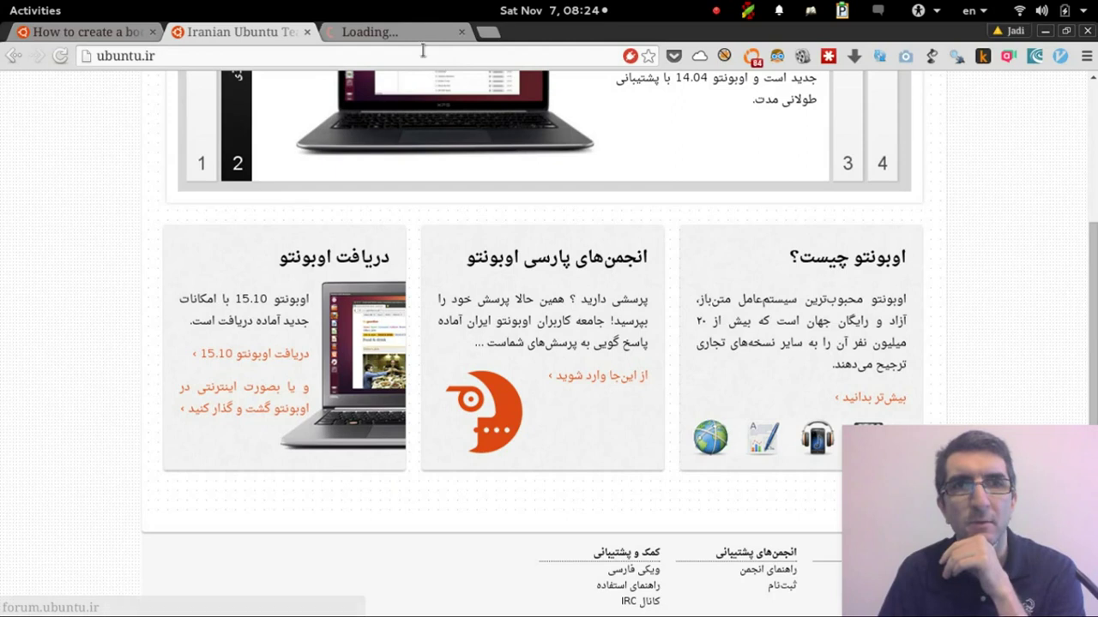
pyautogui.scroll(3, 705, 299)
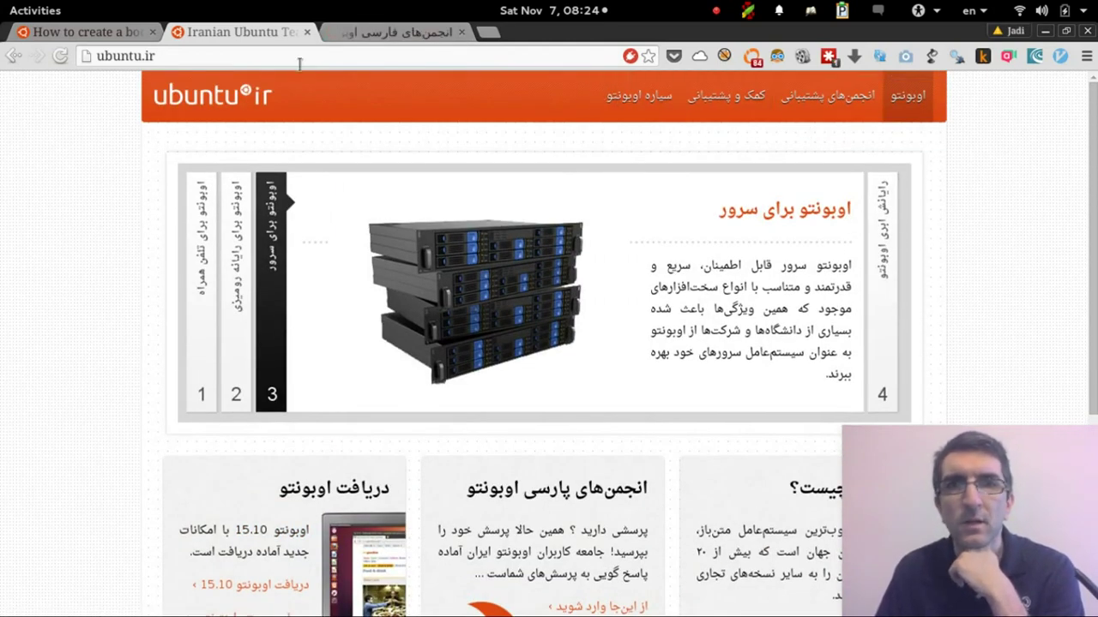
# Change the home page's address to wiki.ubuntu.ir and load the Persian Ubuntu wiki.
pyautogui.click(105, 56)
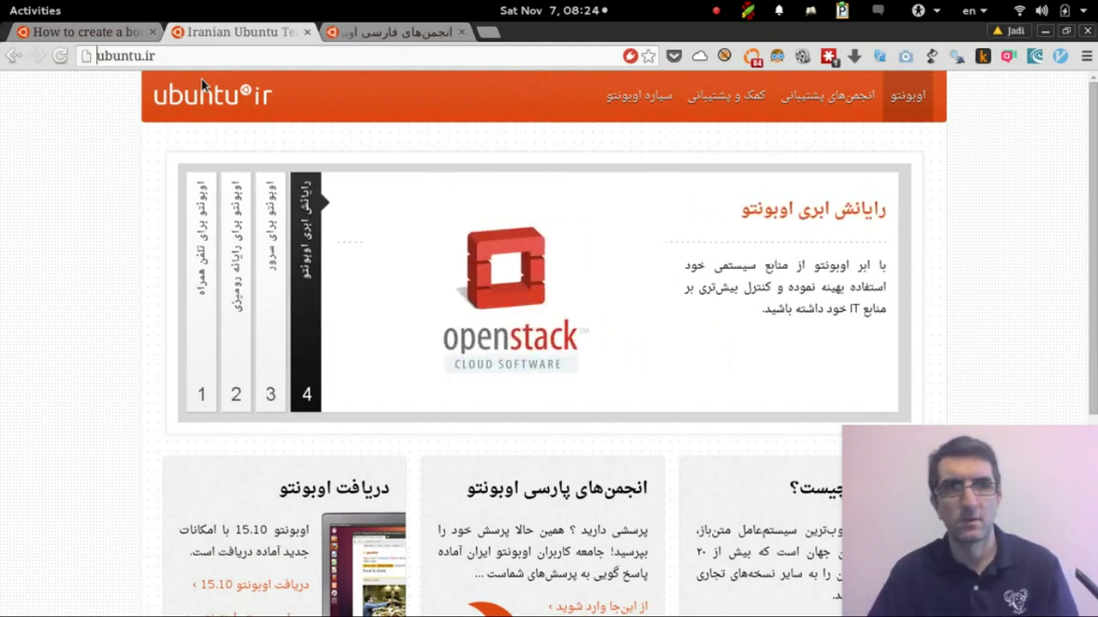
pyautogui.press('Home')
pyautogui.write('wiki.')
pyautogui.press('Return')
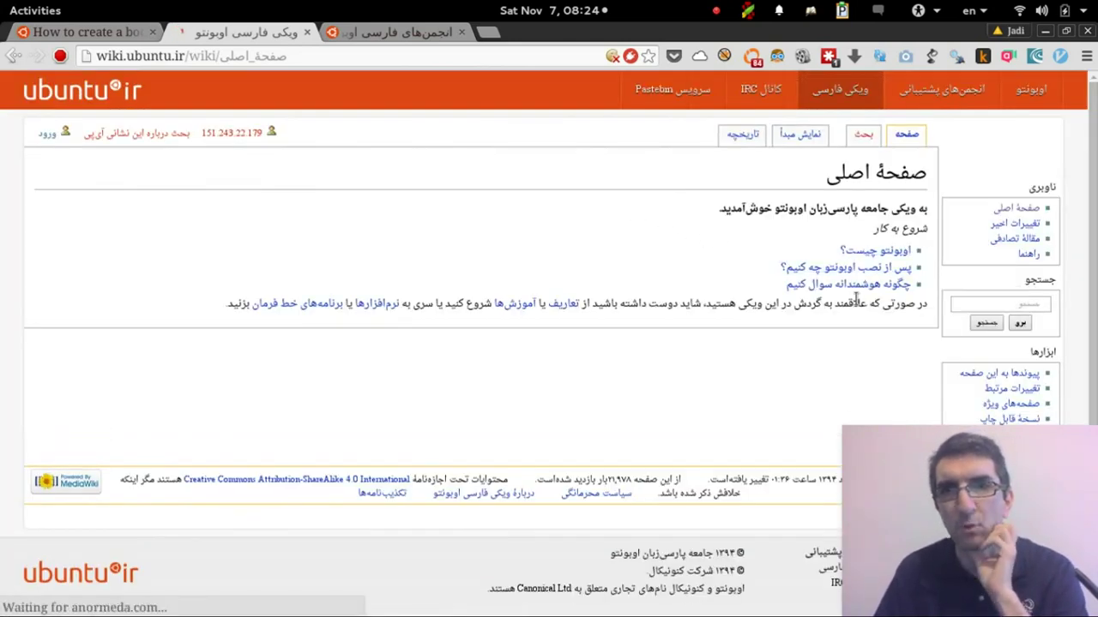
# On the wiki, open the page on what to do after installing Ubuntu and its article on installing Persian fonts.
pyautogui.scroll(-1, 579, 274)
pyautogui.scroll(1, 601, 273)
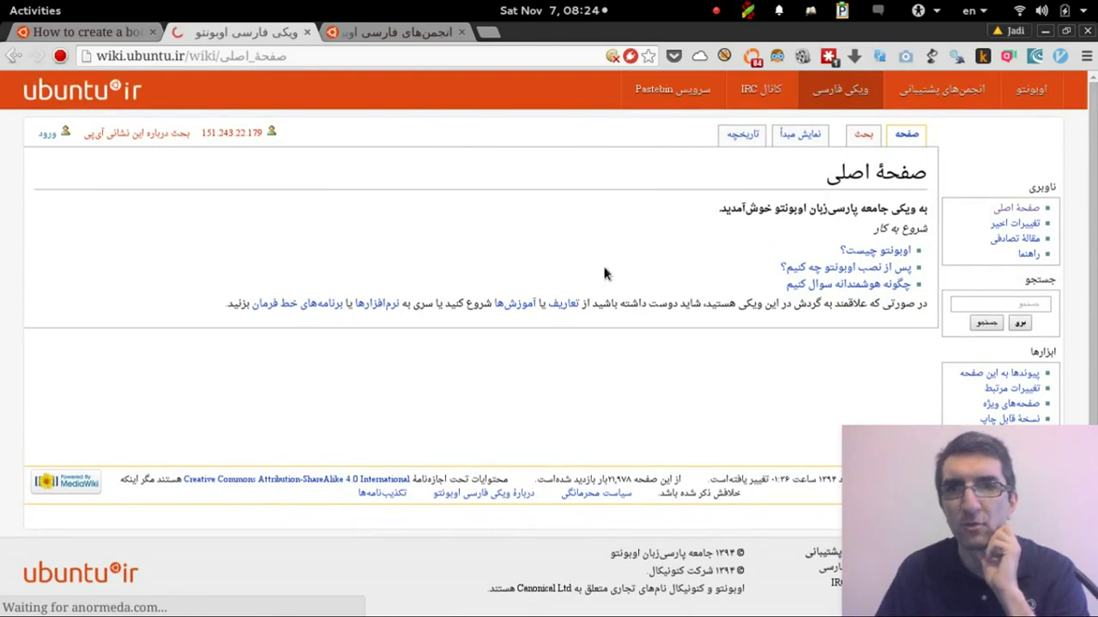
pyautogui.click(843, 271)
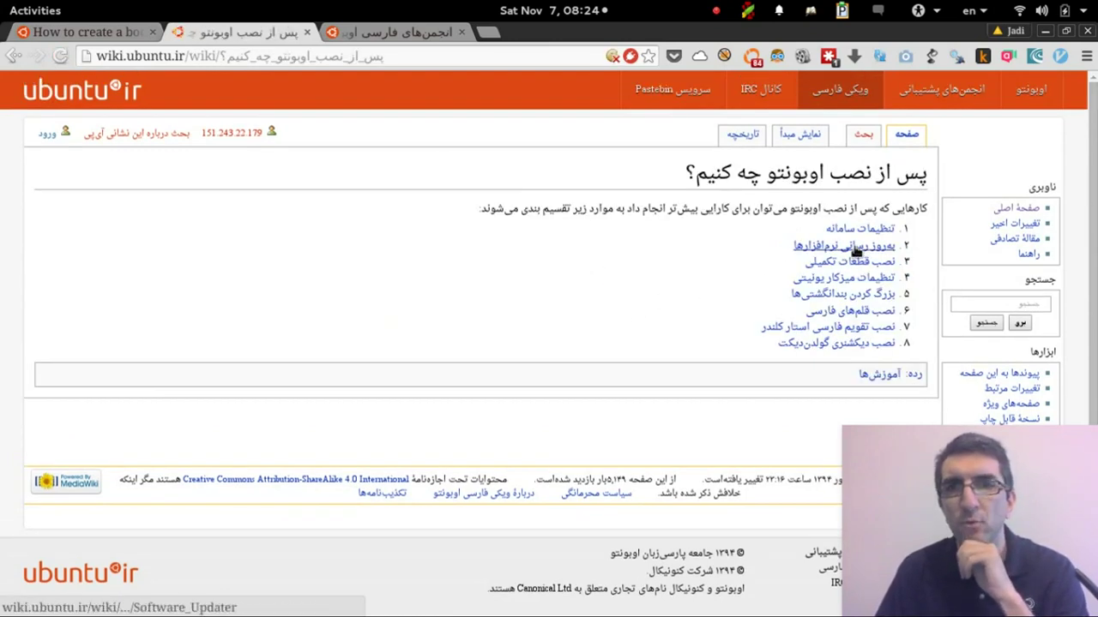
pyautogui.click(848, 314)
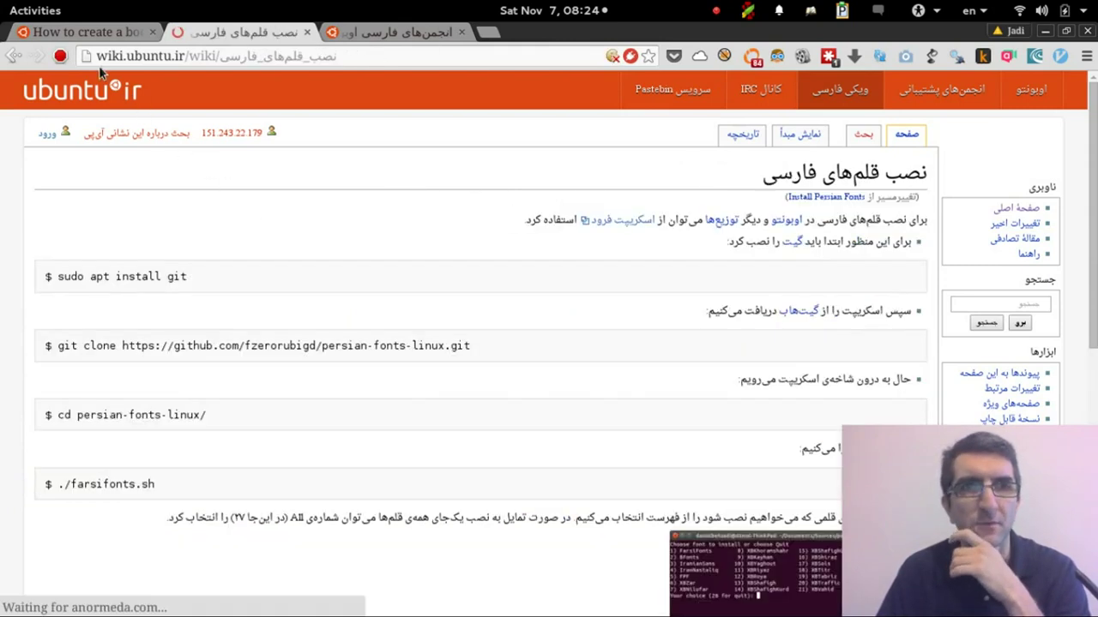
# Close the wiki and look through the board list of the Persian Ubuntu forum down to the help and support section.
pyautogui.click(307, 32)
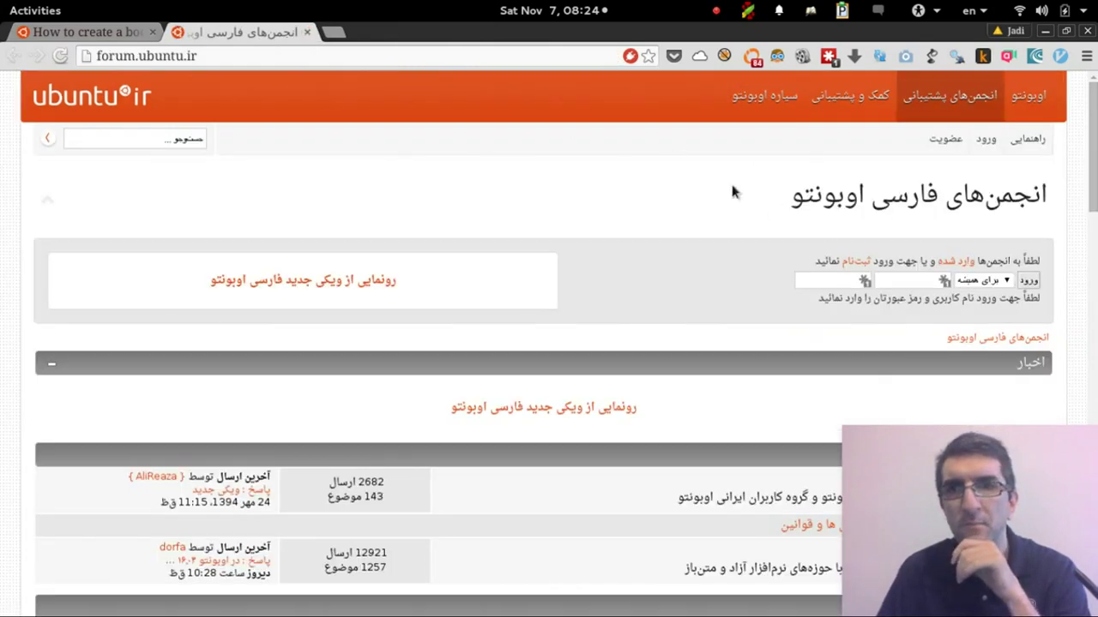
pyautogui.scroll(-5, 377, 257)
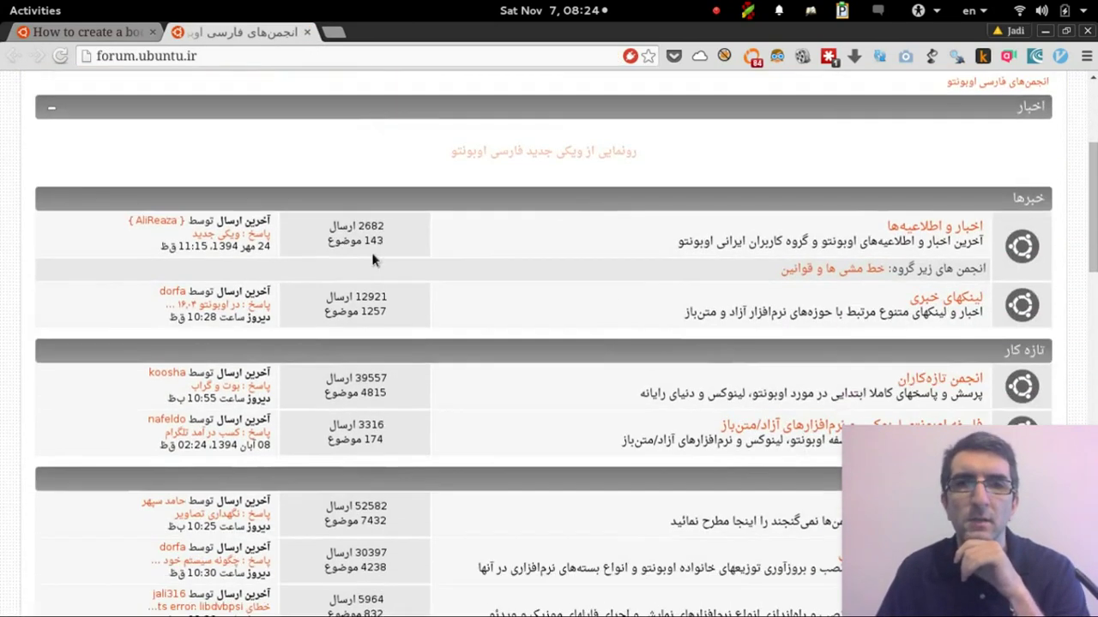
pyautogui.scroll(-1, 369, 253)
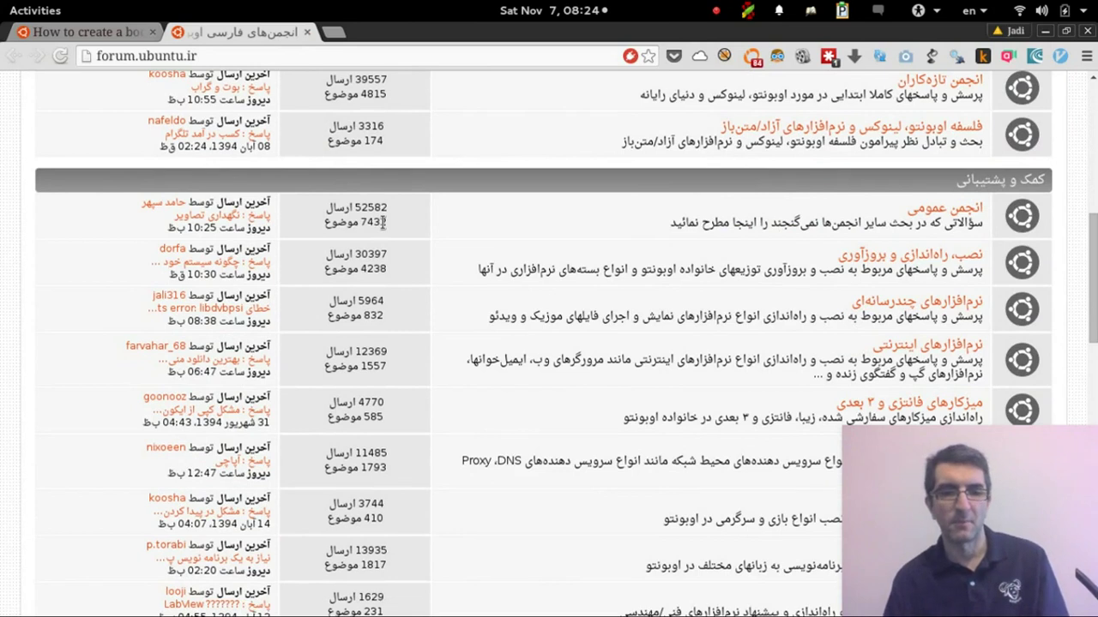
# Search the web in a separate tab for "how to install flash ubuntu" and close the results tab.
pyautogui.hotkey('ctrl', 't')
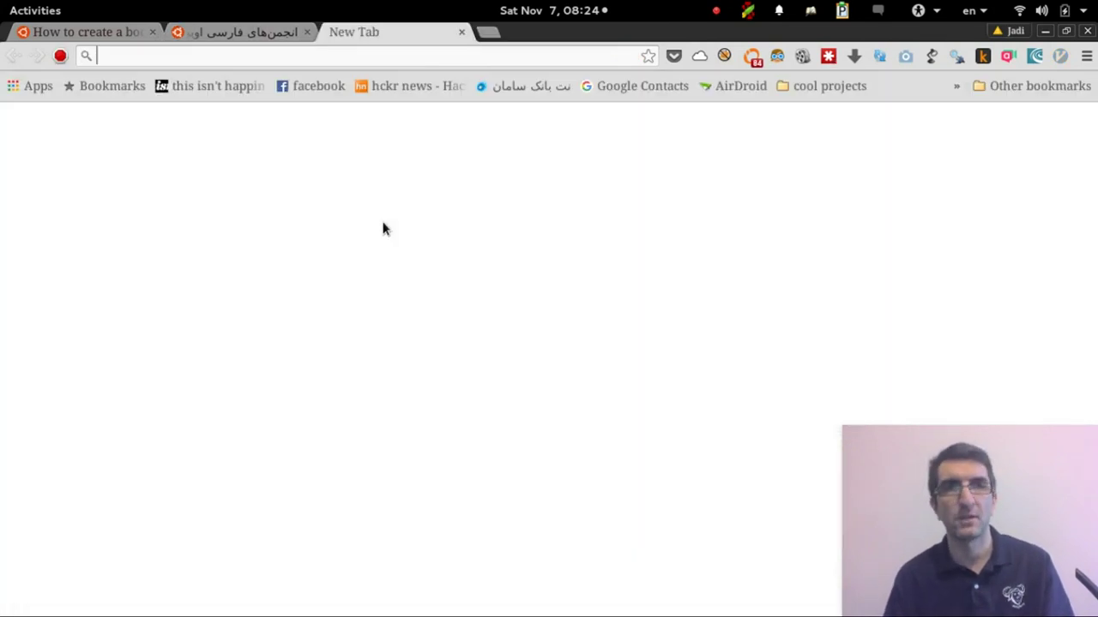
pyautogui.write('how to instal')
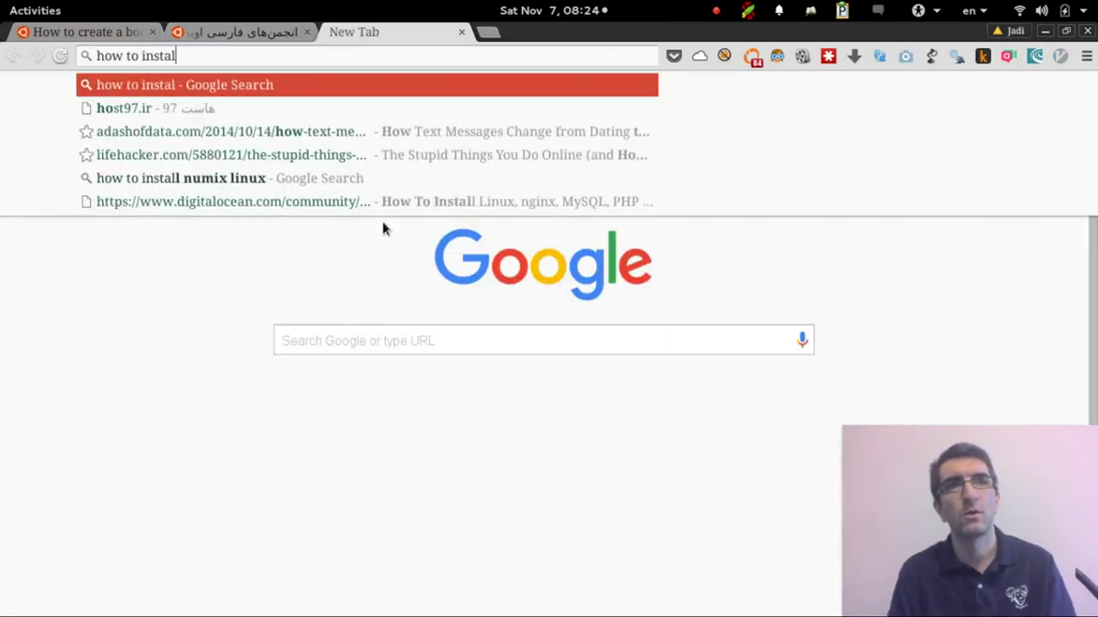
pyautogui.write('l flash ubuntu')
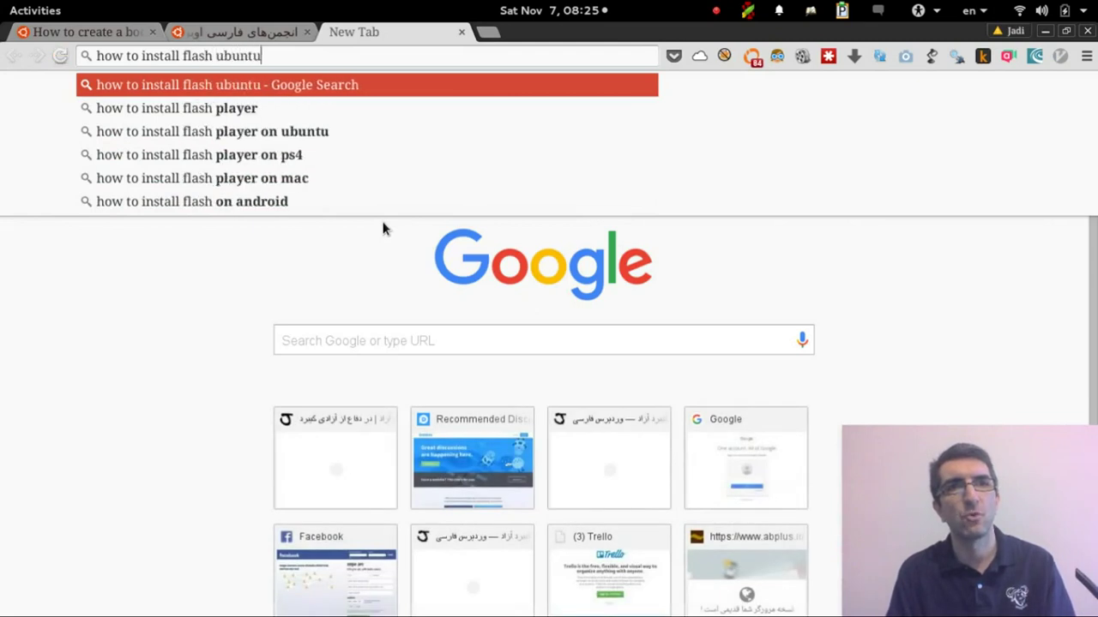
pyautogui.press('Return')
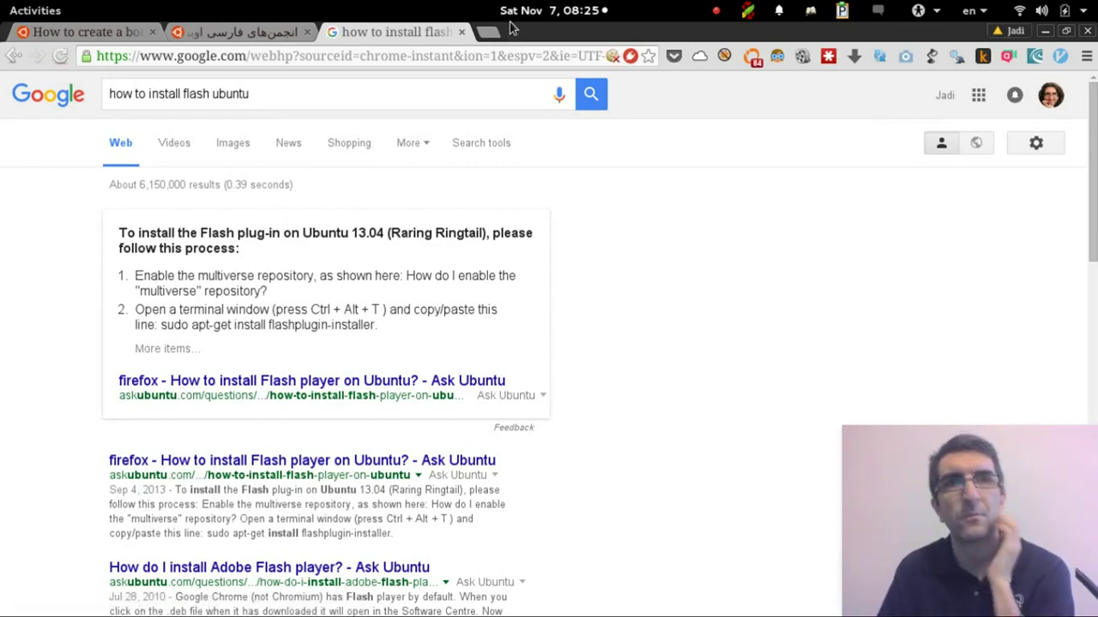
pyautogui.click(464, 32)
# Switch to the running virtual machine, collapse and expand the installer's log details, and move the installer window so its controls are reachable.
pyautogui.hotkey('alt', 'Tab')
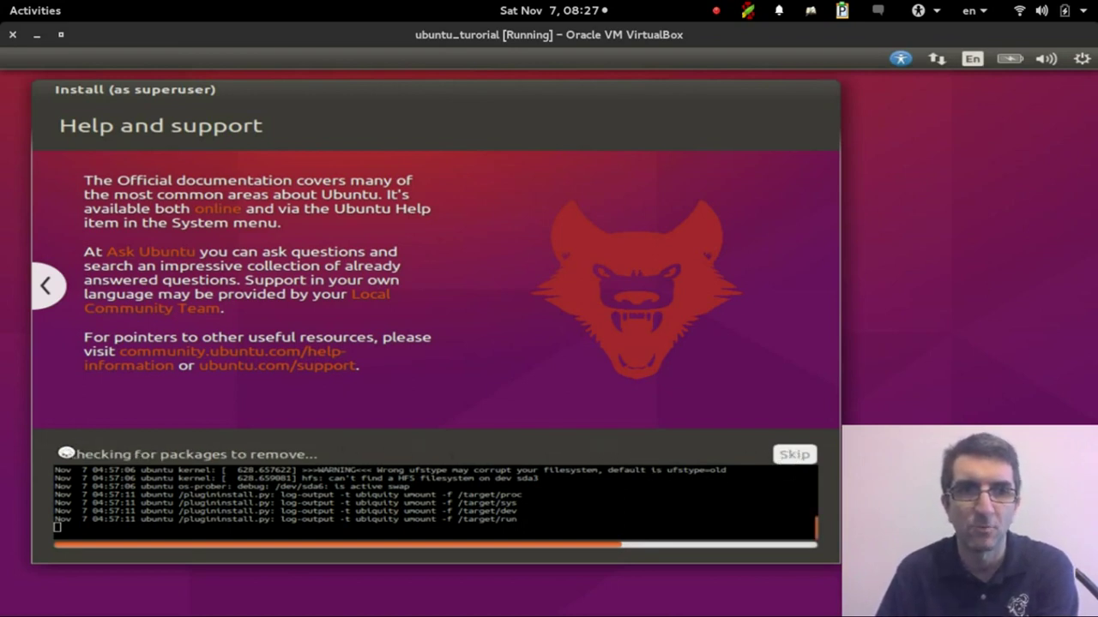
pyautogui.click(66, 453)
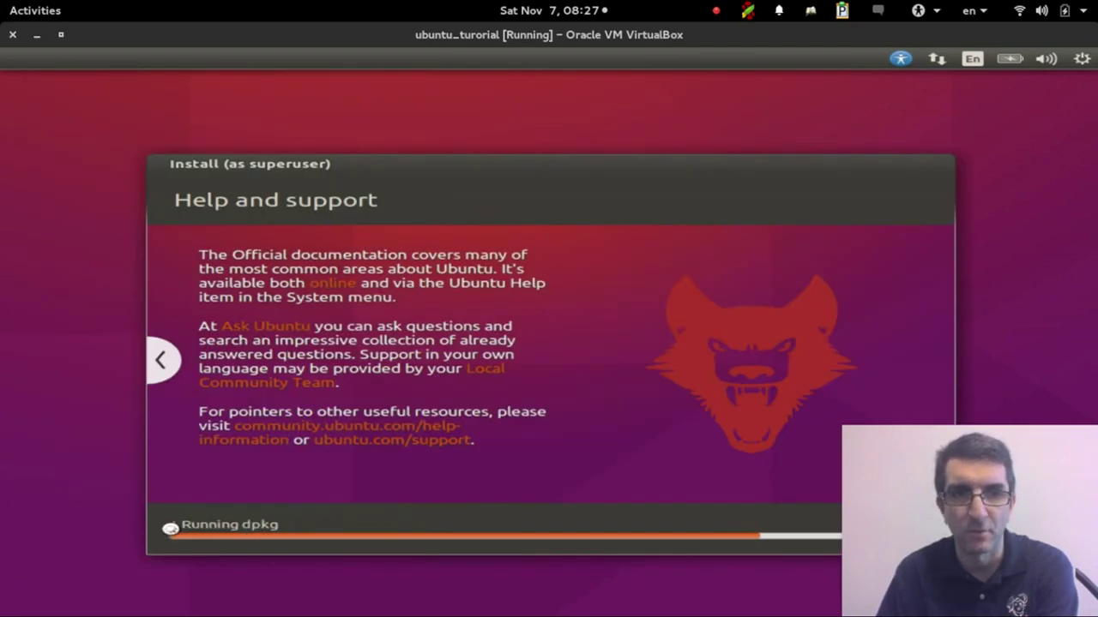
pyautogui.click(171, 528)
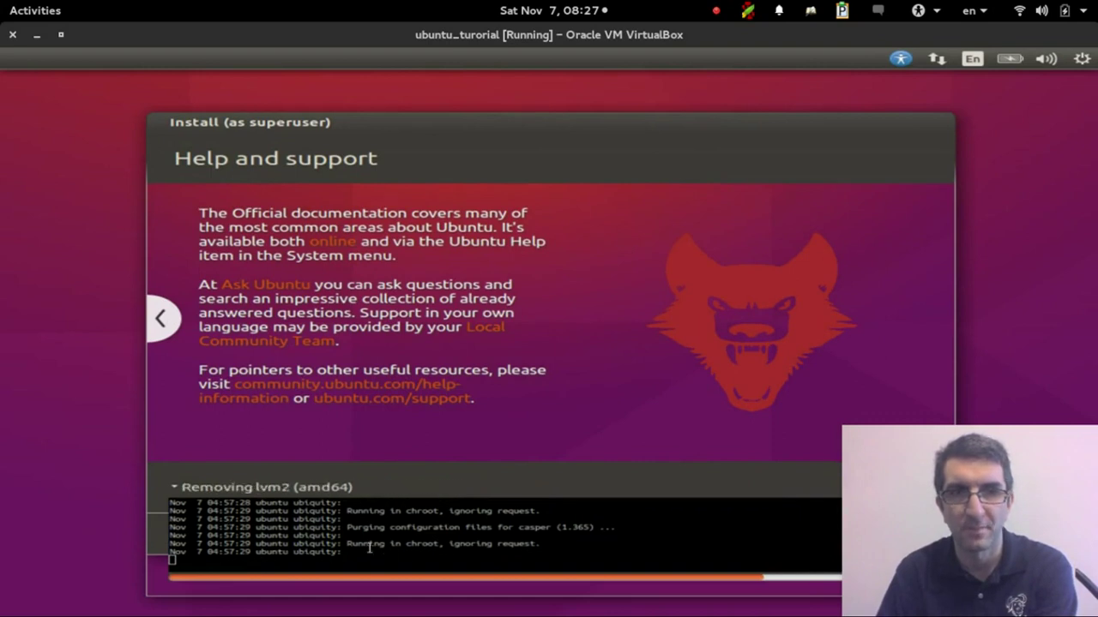
pyautogui.moveTo(502, 126); pyautogui.dragTo(399, 110)
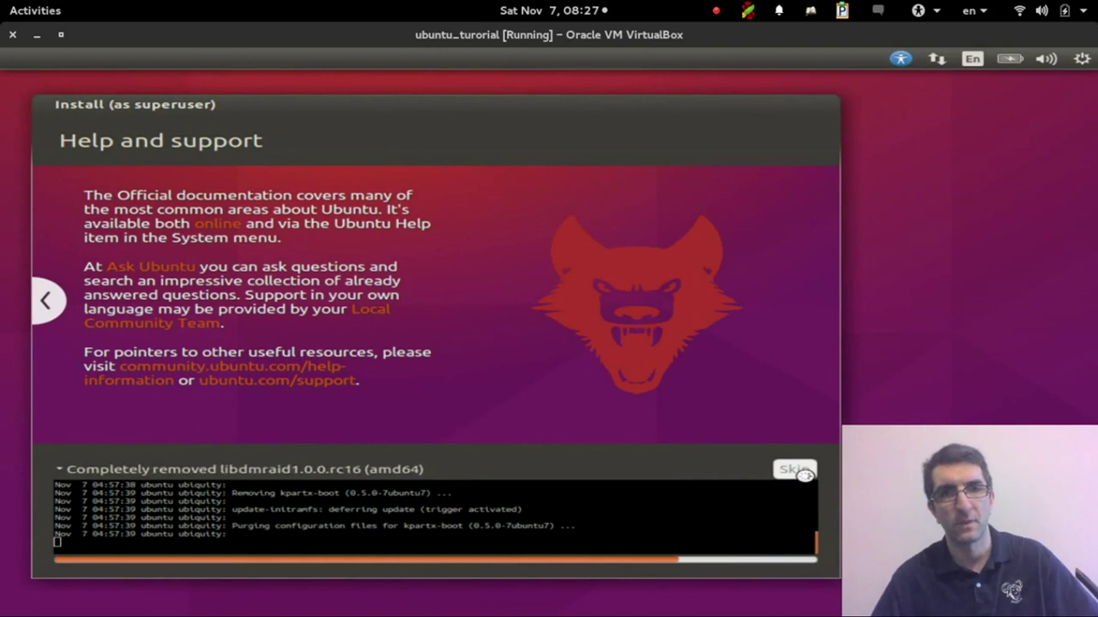
# Go back through the installer's slideshow from Help and support to the Welcome to Ubuntu slide.
pyautogui.click(58, 310)
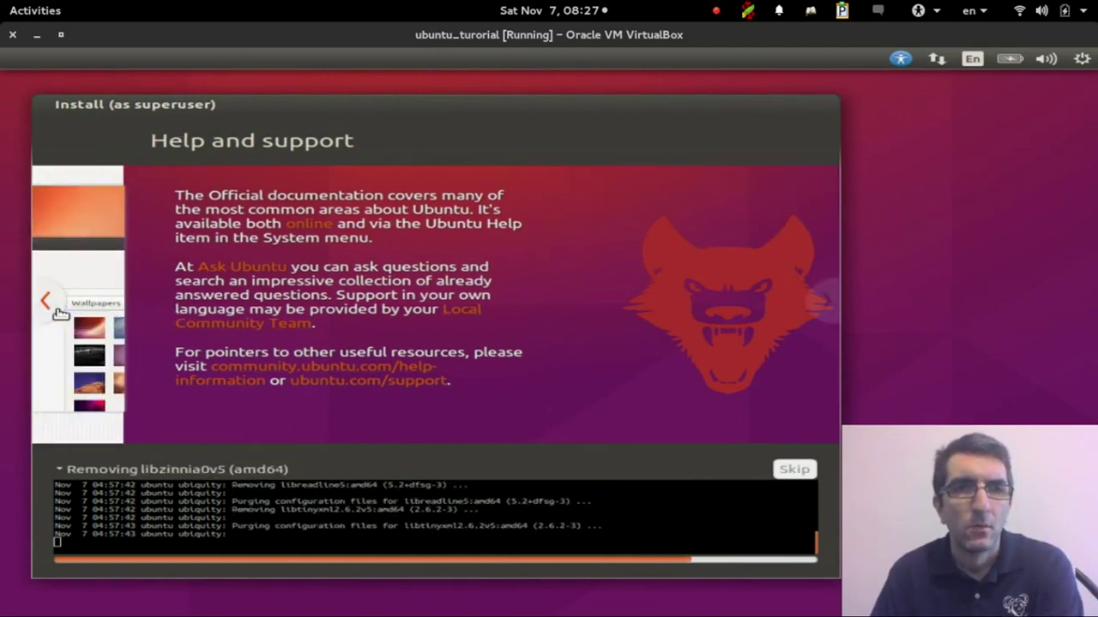
pyautogui.click(59, 311)
pyautogui.click(59, 310)
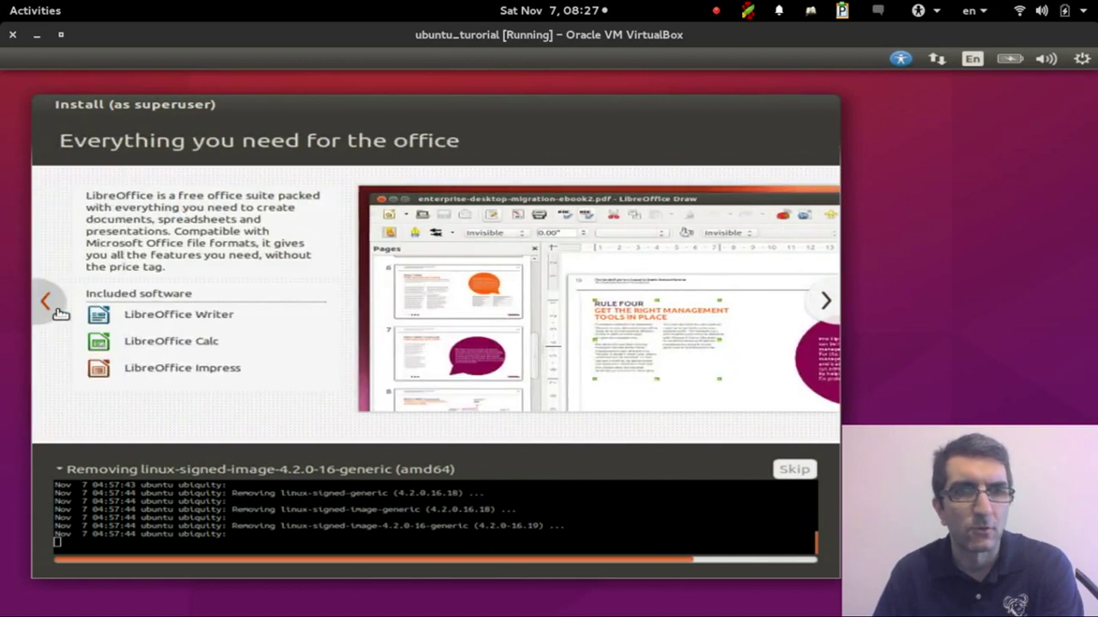
pyautogui.click(58, 311)
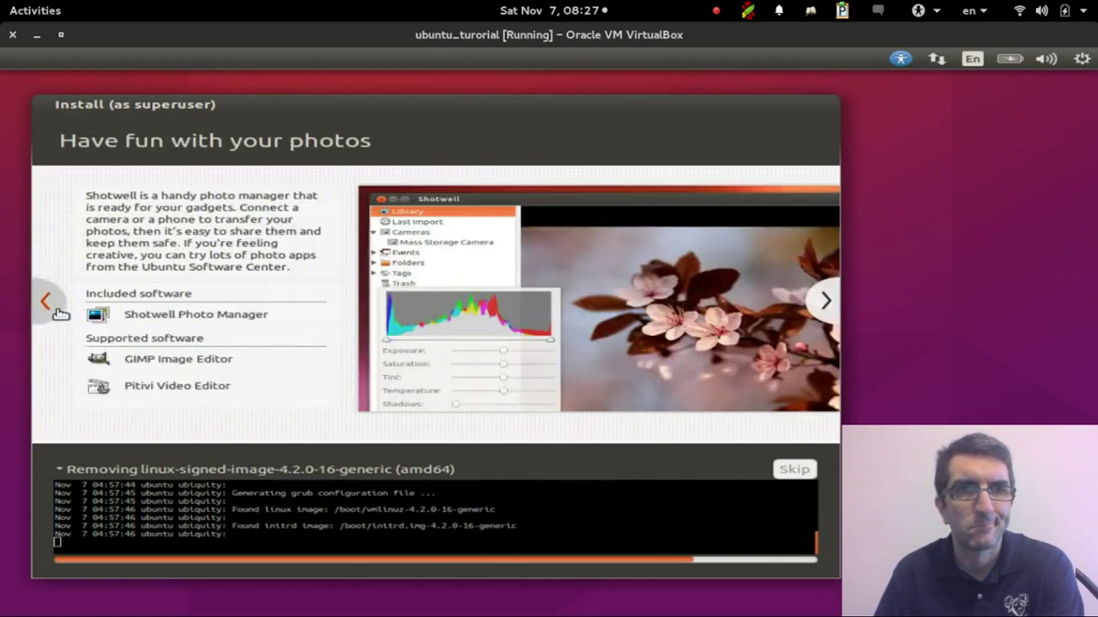
pyautogui.click(59, 311)
pyautogui.click(58, 310)
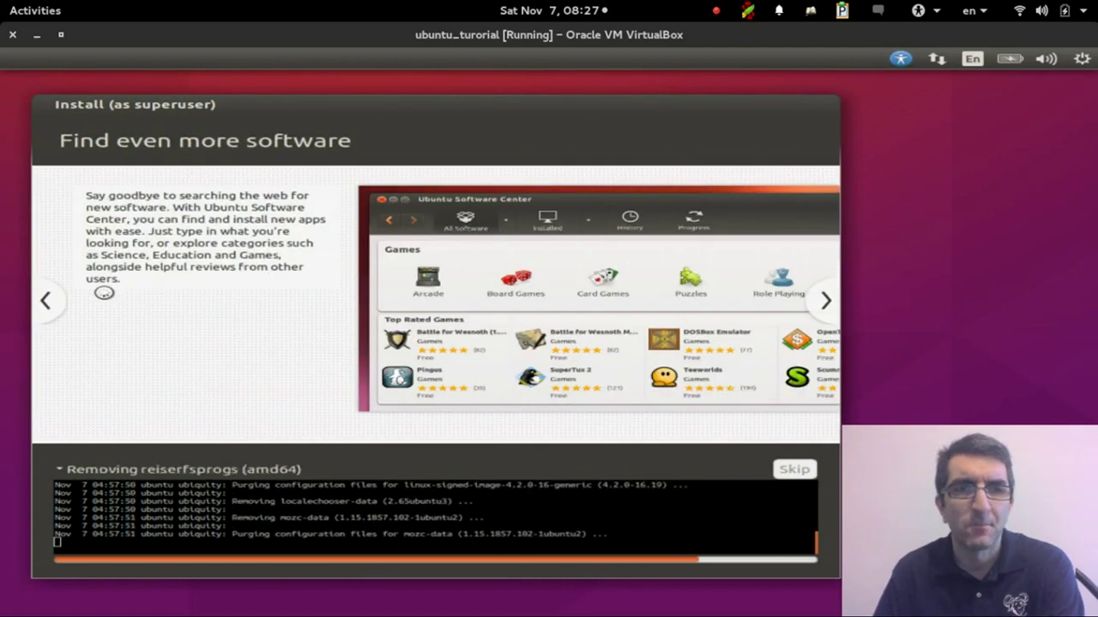
pyautogui.click(46, 301)
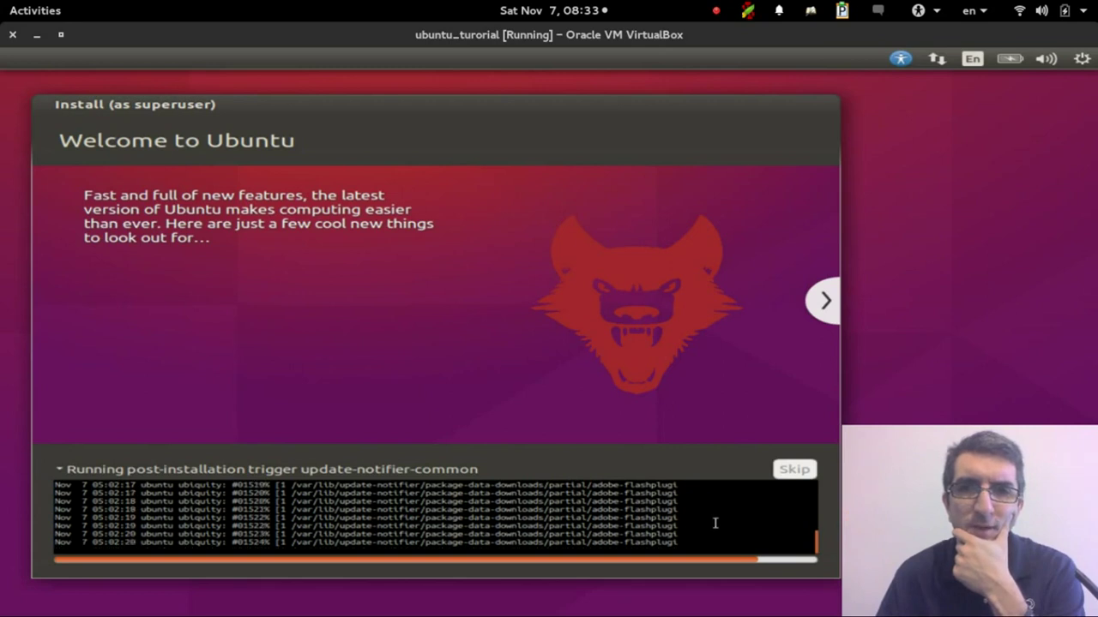
# Look back through the recent lines of the installer's log and return to the newest entries.
pyautogui.scroll(2, 708, 524)
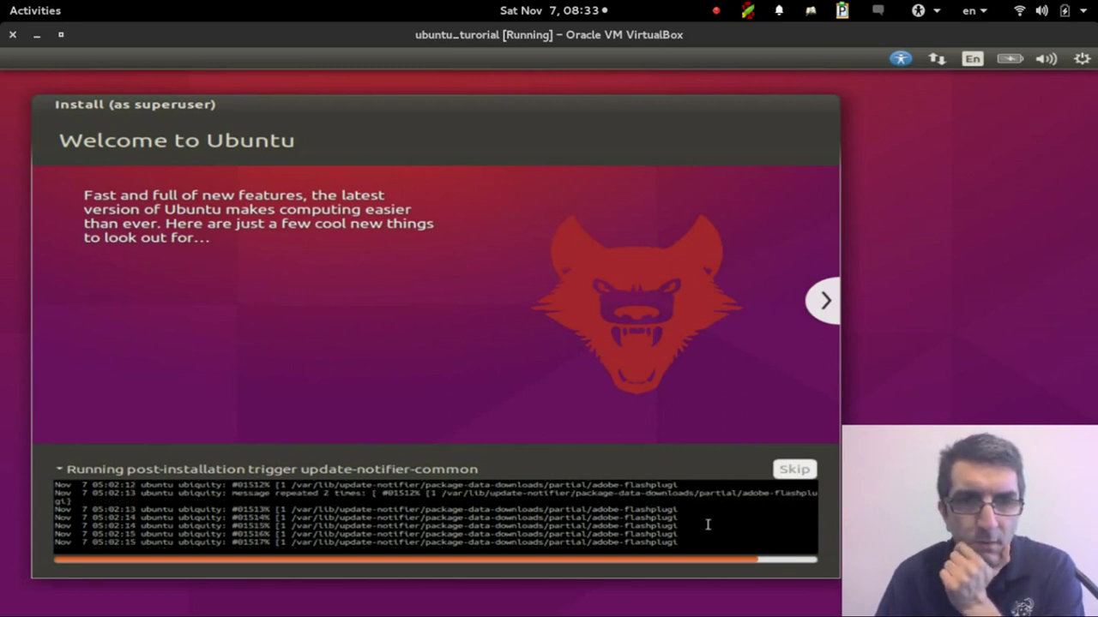
pyautogui.scroll(1, 708, 525)
pyautogui.scroll(-3, 708, 525)
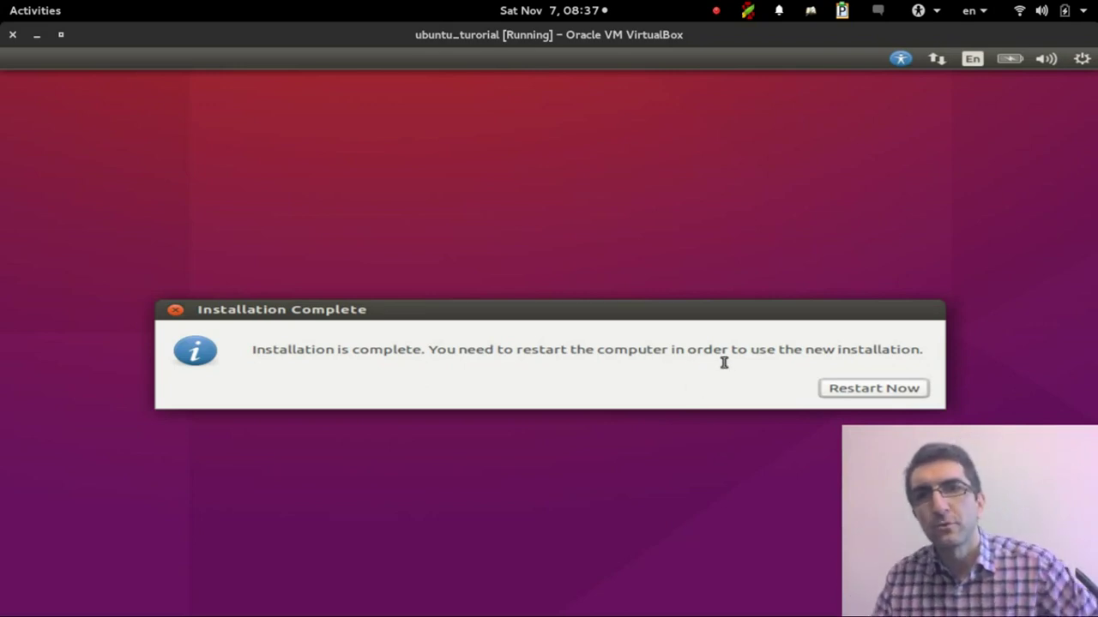
# Restart the computer from the Installation Complete dialog, then close the virtual machine by powering it off.
pyautogui.click(873, 391)
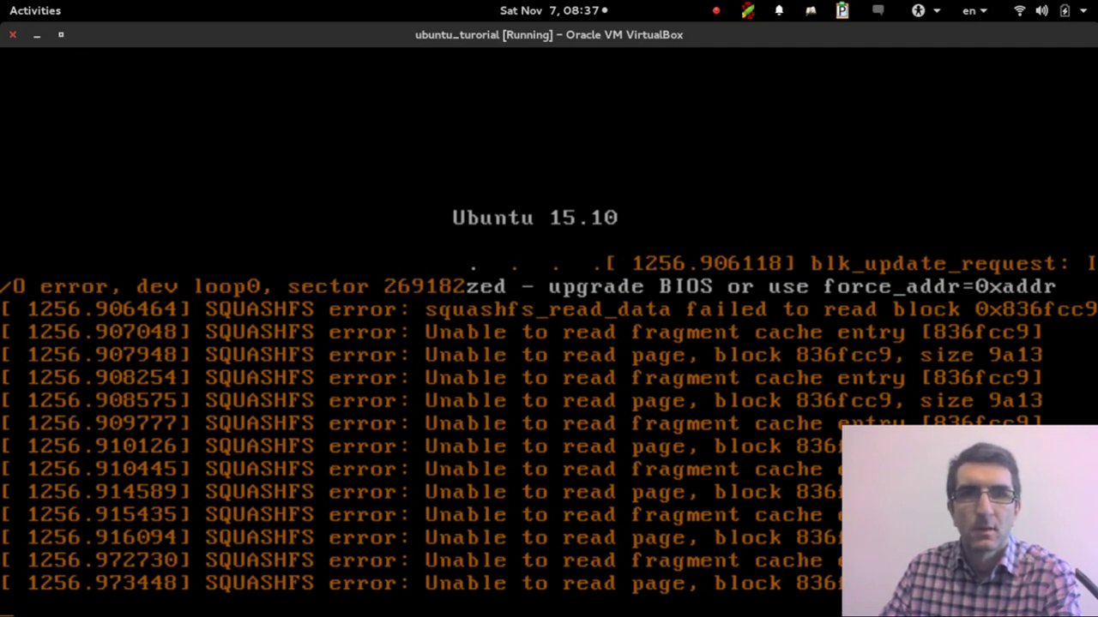
pyautogui.click(12, 34)
pyautogui.click(510, 347)
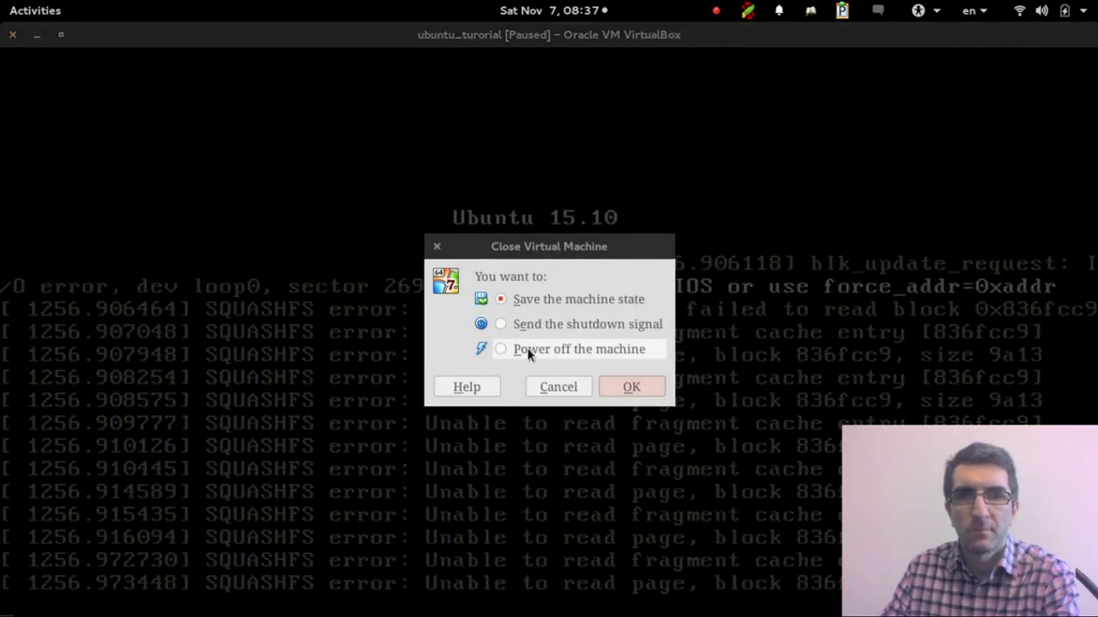
pyautogui.click(608, 384)
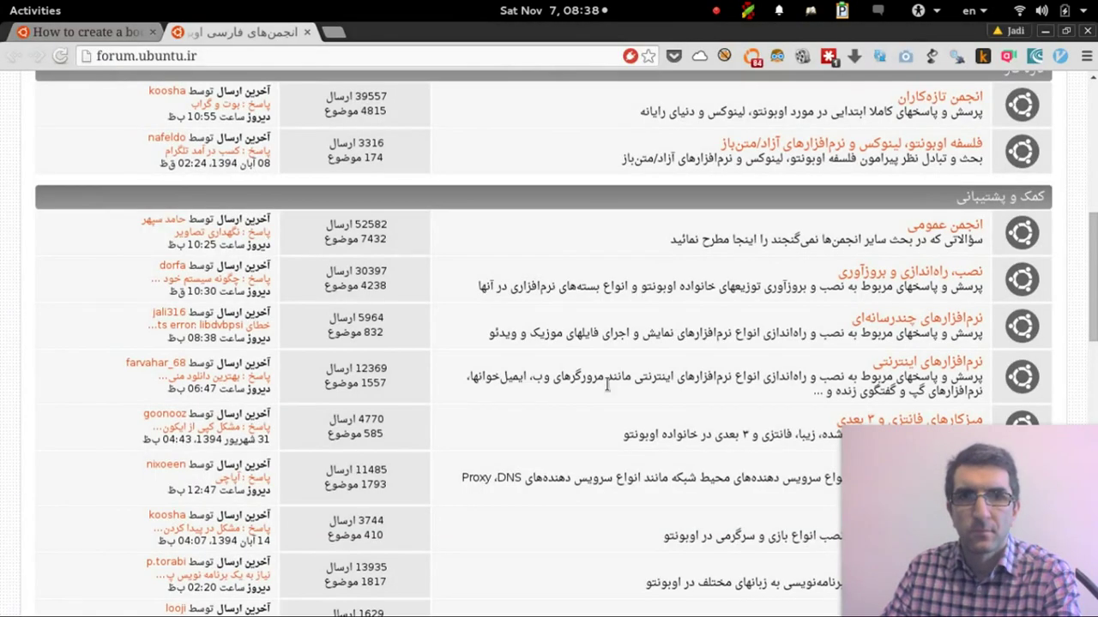
# In VirtualBox Manager, remove the Ubuntu 15.10 disk image from ubuntu_turorial's virtual optical drive and start the machine.
pyautogui.hotkey('alt', 'Tab')
pyautogui.hotkey('alt', 'Tab')
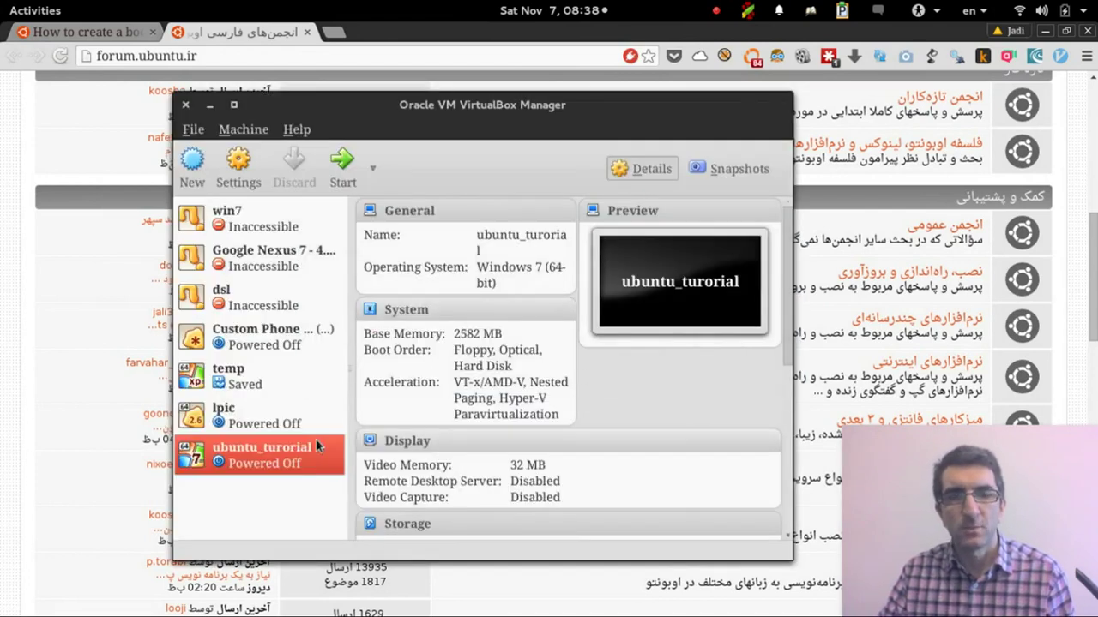
pyautogui.click(239, 168)
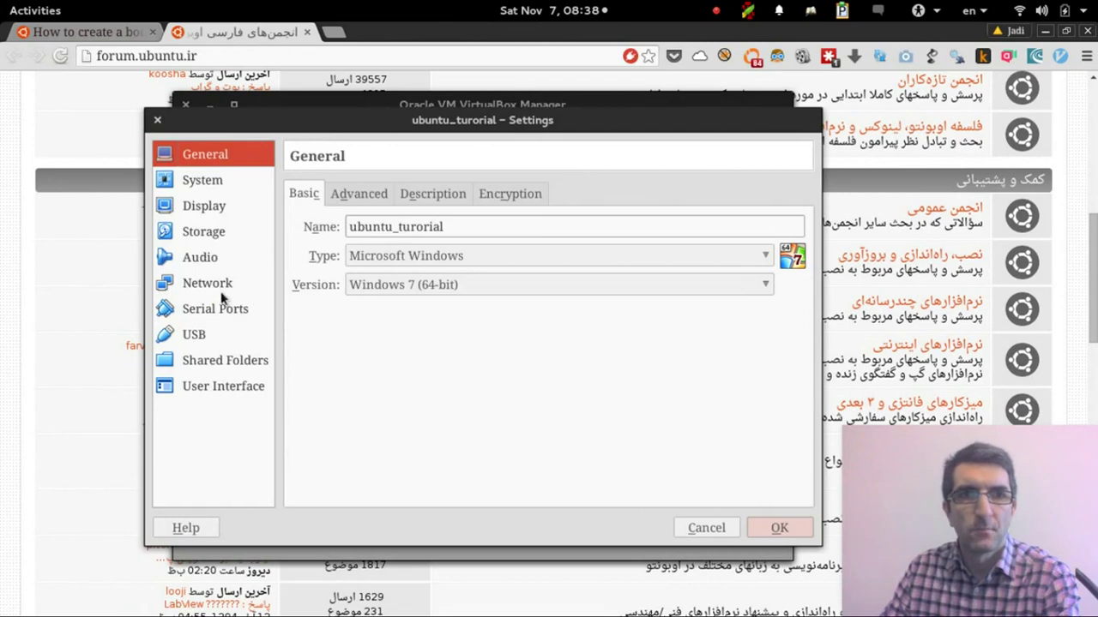
pyautogui.click(204, 233)
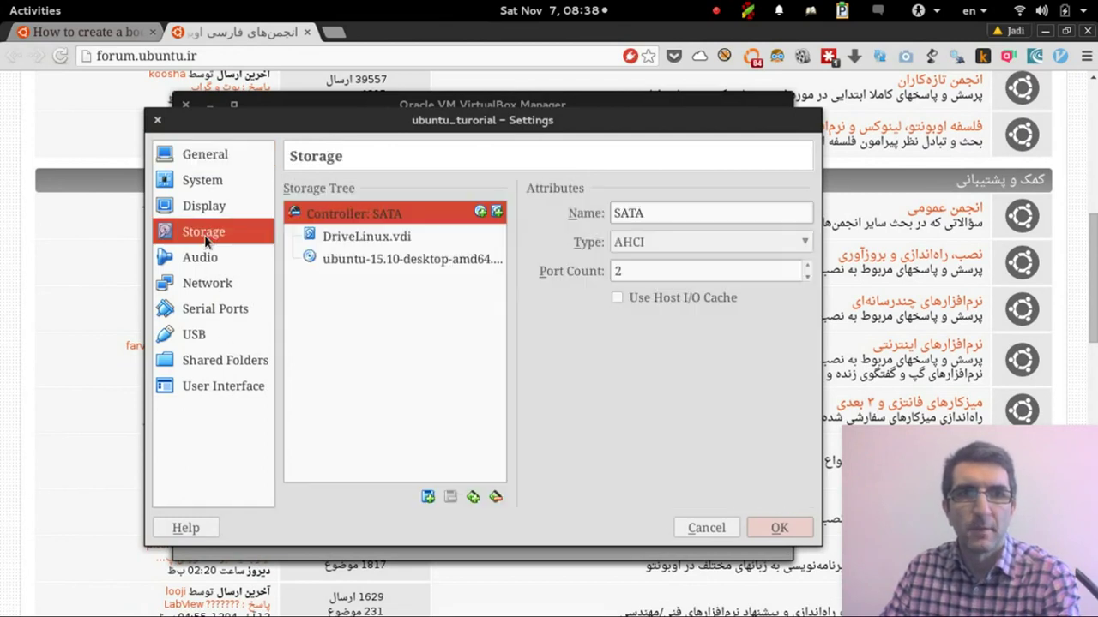
pyautogui.click(378, 238)
pyautogui.click(382, 259)
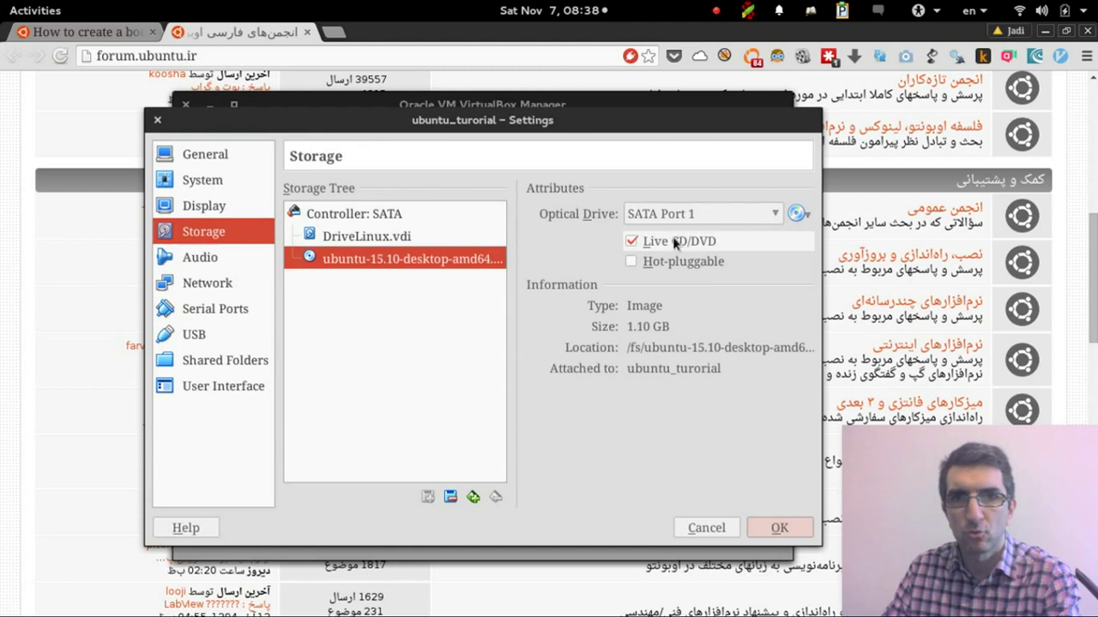
pyautogui.click(797, 213)
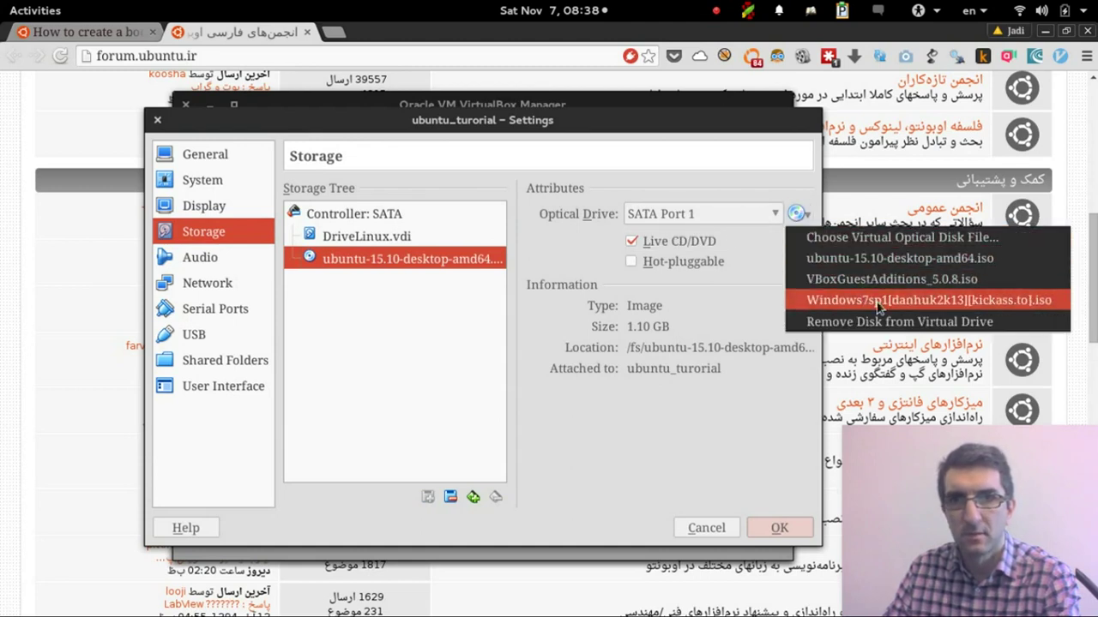
pyautogui.click(883, 322)
pyautogui.click(756, 523)
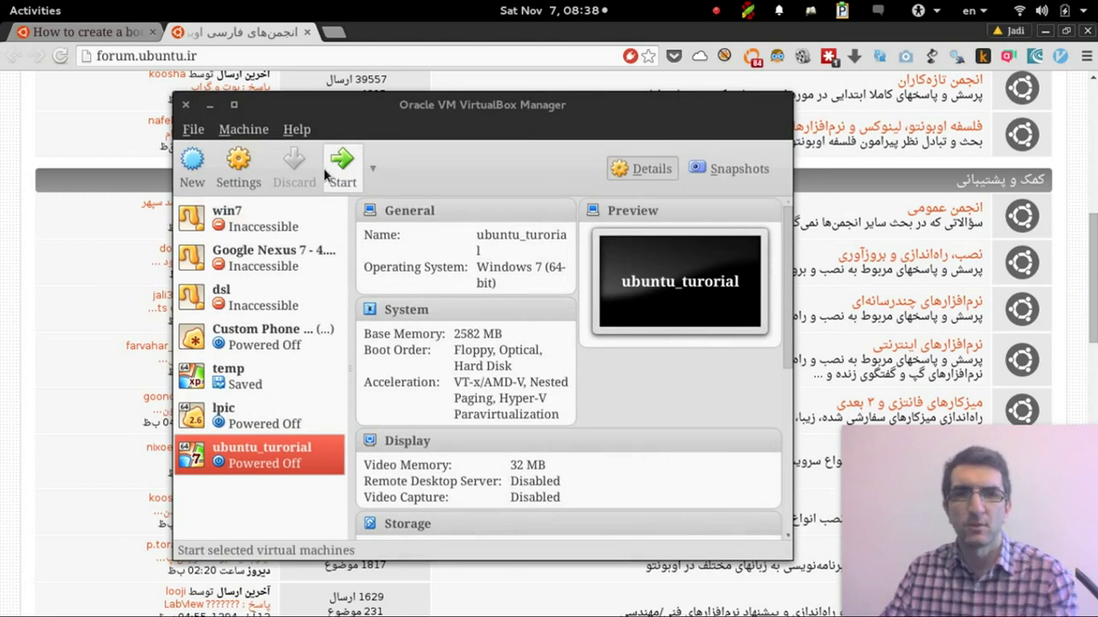
pyautogui.click(326, 175)
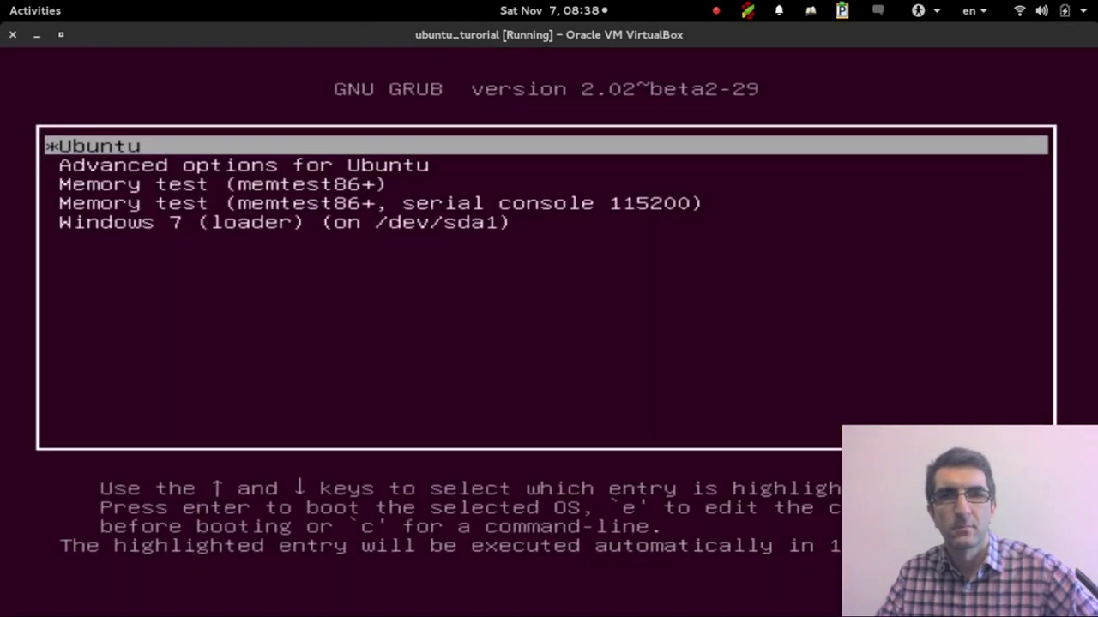
# Look through the GRUB boot menu entries from Ubuntu down to the Windows 7 loader.
pyautogui.press('Down')
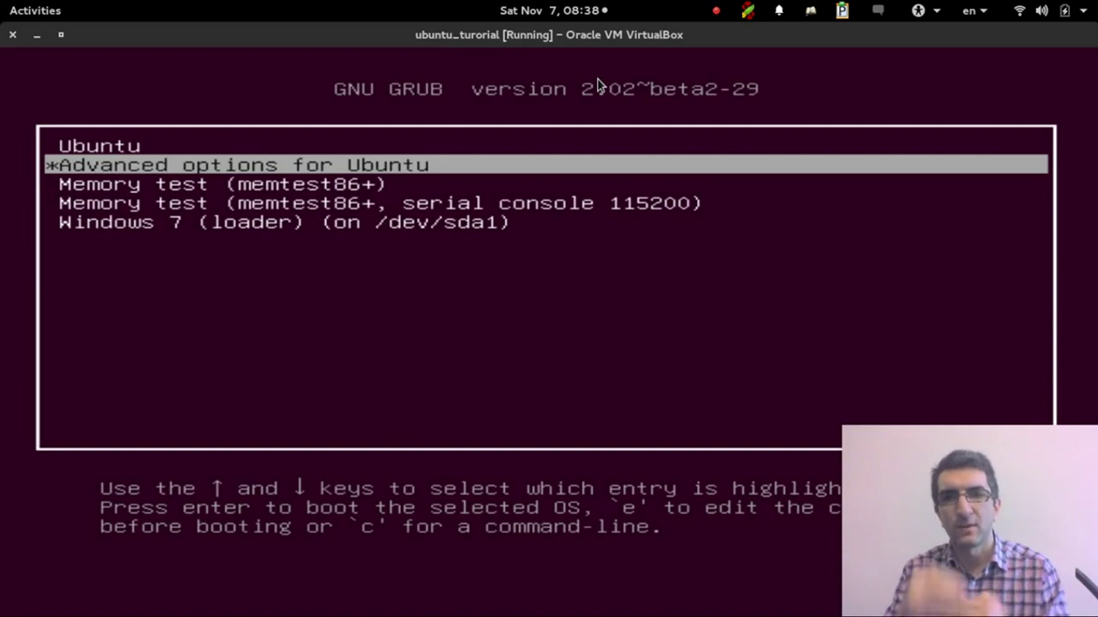
pyautogui.press('Up')
pyautogui.press('Down')
pyautogui.press('Down')
pyautogui.press('Down')
pyautogui.press('Down')
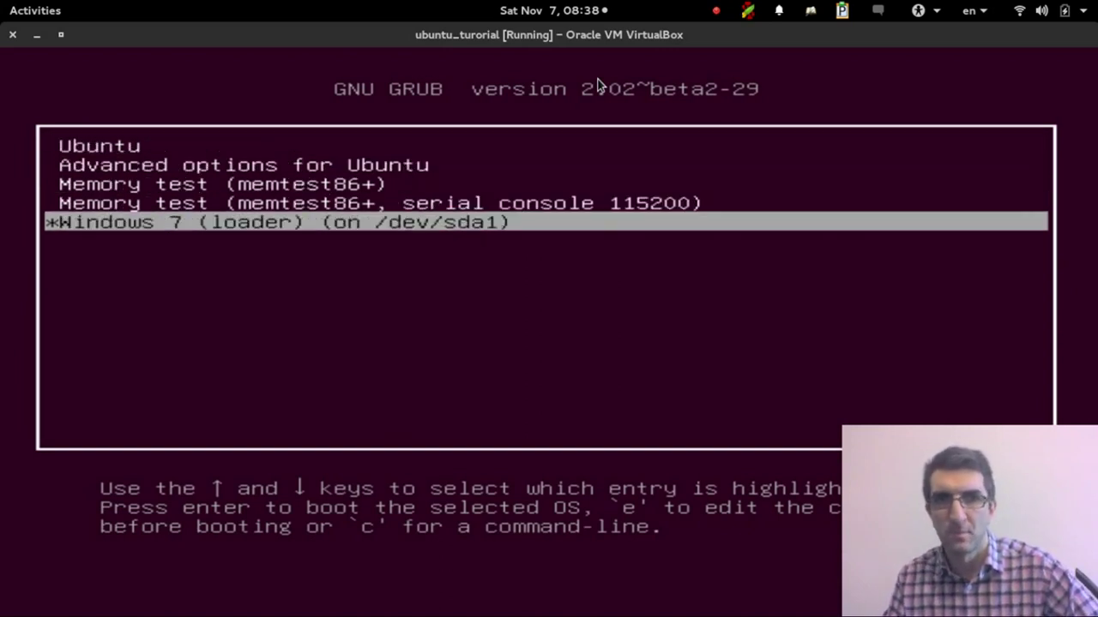
pyautogui.press('Up')
pyautogui.press('Up')
pyautogui.press('Up')
pyautogui.press('Up')
pyautogui.press('Down')
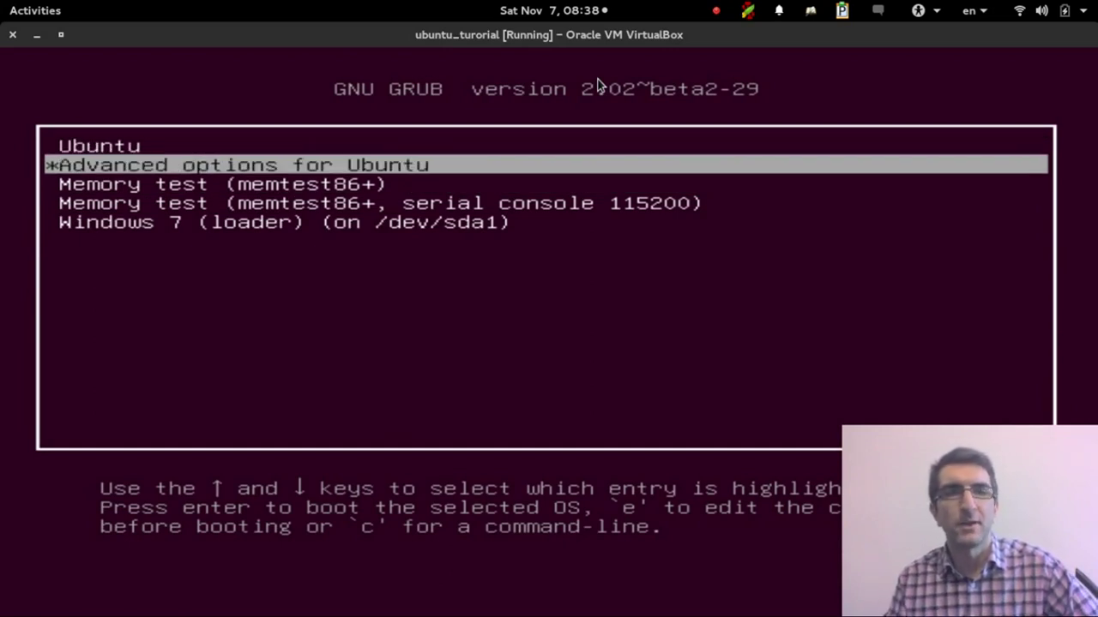
pyautogui.press('Down')
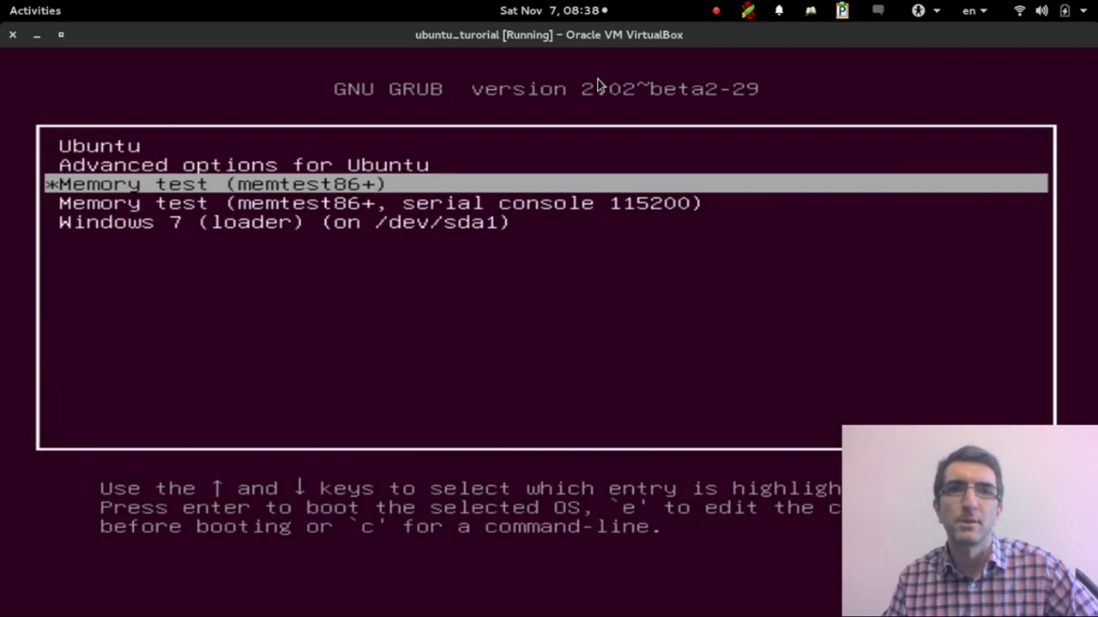
pyautogui.press('Down')
pyautogui.press('Down')
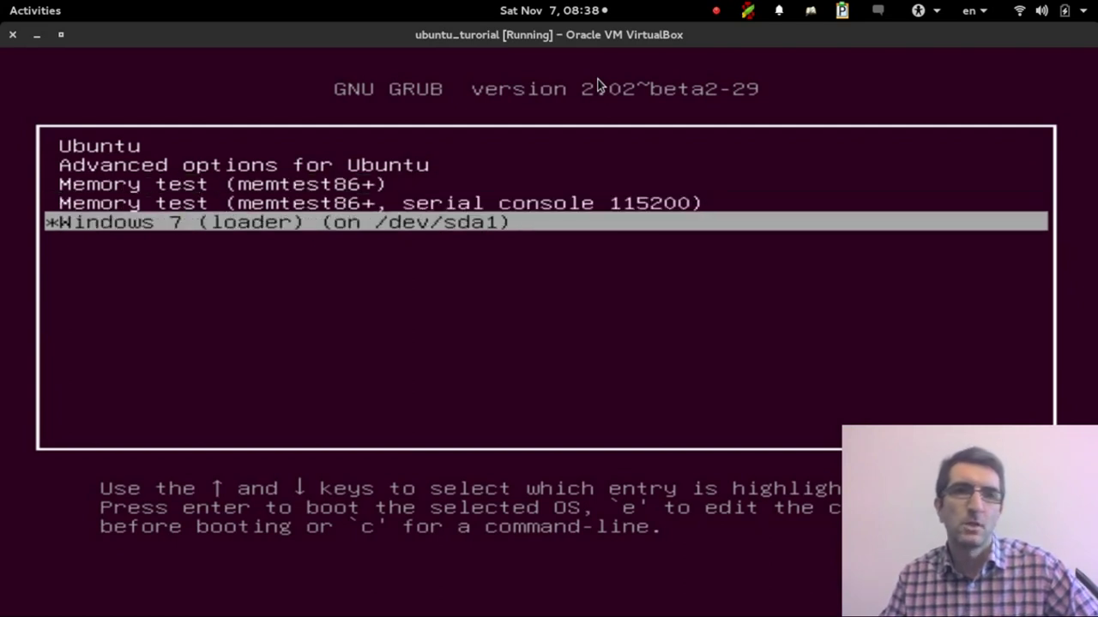
pyautogui.press('Up')
pyautogui.press('Down')
# Select the Ubuntu entry in the GRUB boot menu and boot it.
pyautogui.press('Up')
pyautogui.press('Up')
pyautogui.press('Up')
pyautogui.press('Up')
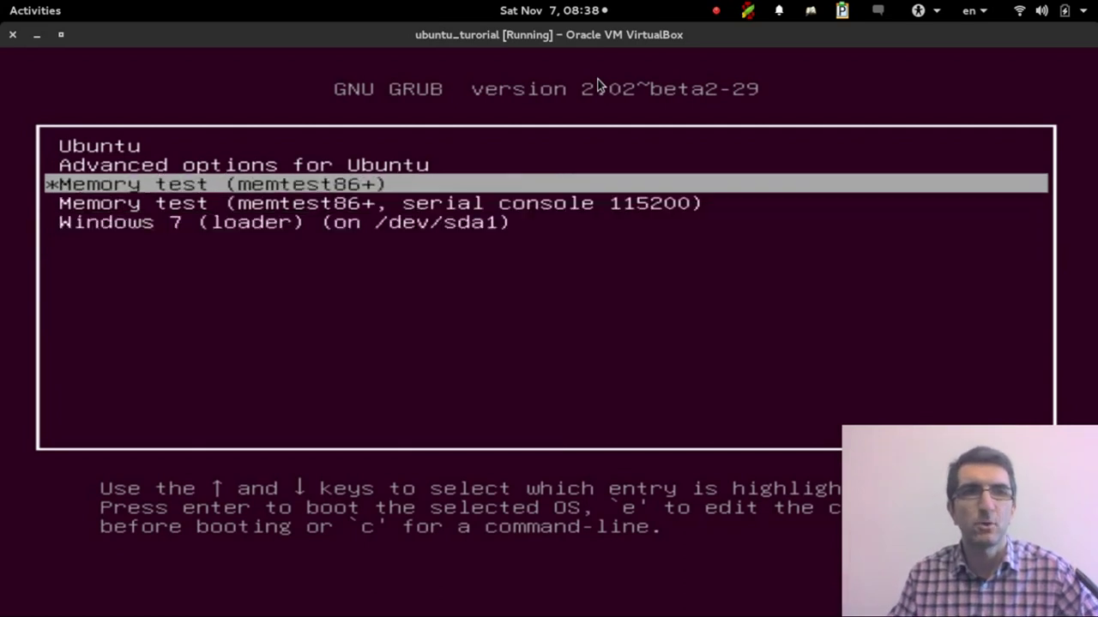
pyautogui.press('Return')
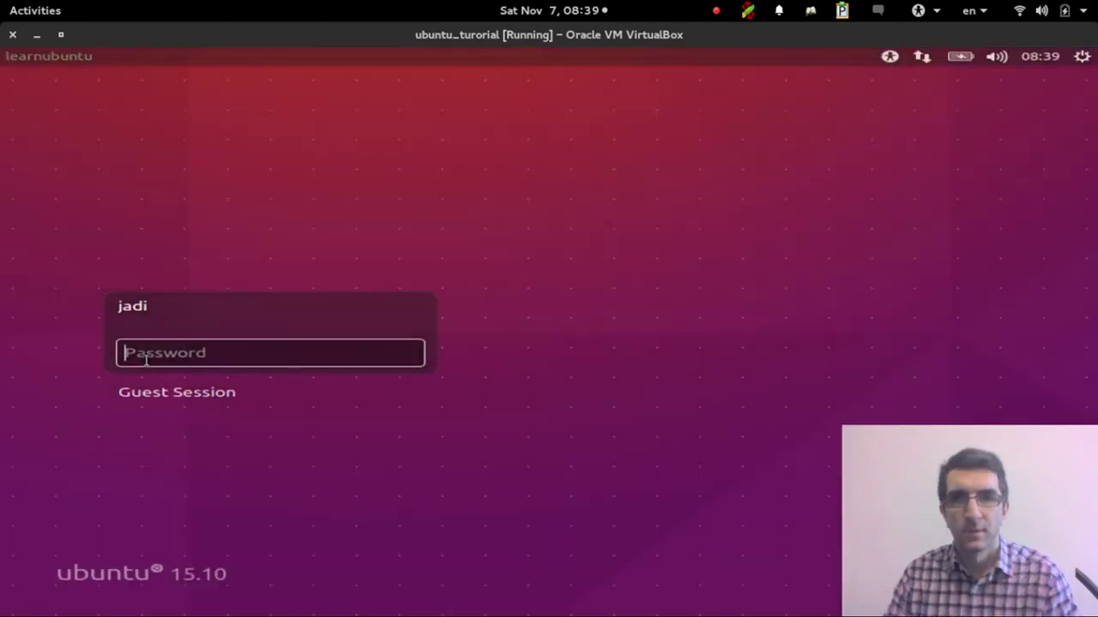
# Log in to Ubuntu with the account password and dismiss the Keyboard Shortcuts overlay on the desktop.
pyautogui.write('****')
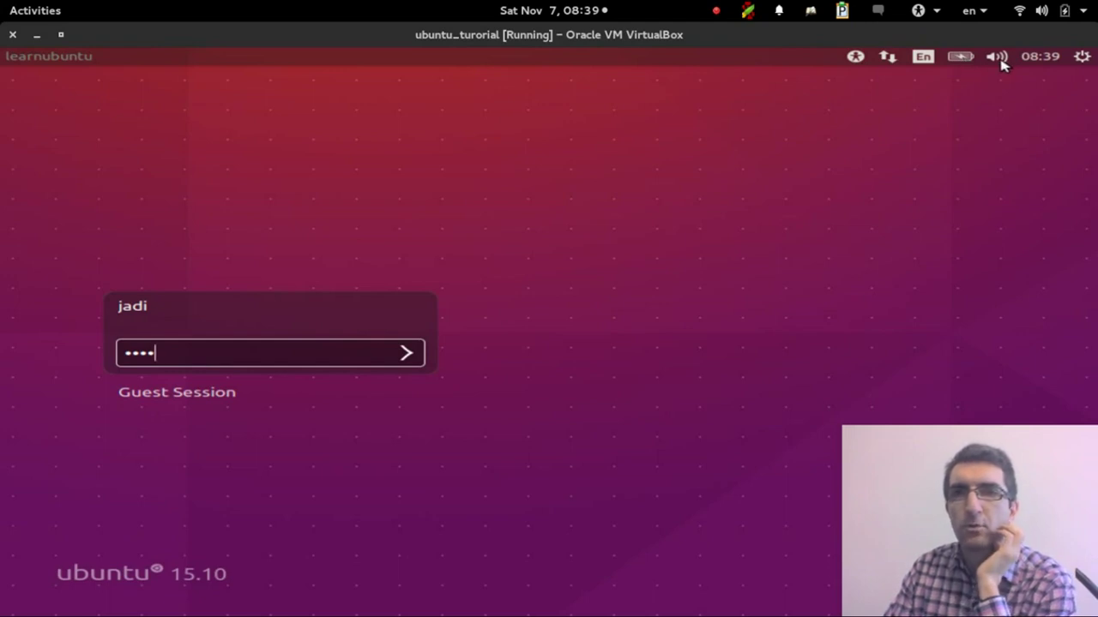
pyautogui.doubleClick(236, 357)
pyautogui.write('****')
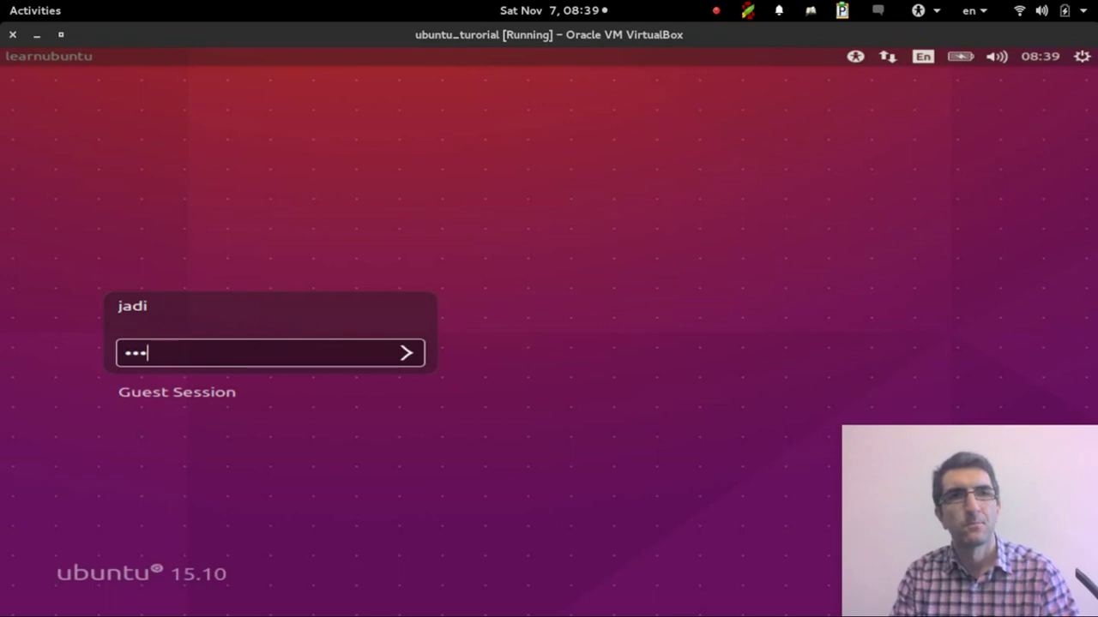
pyautogui.press('Return')
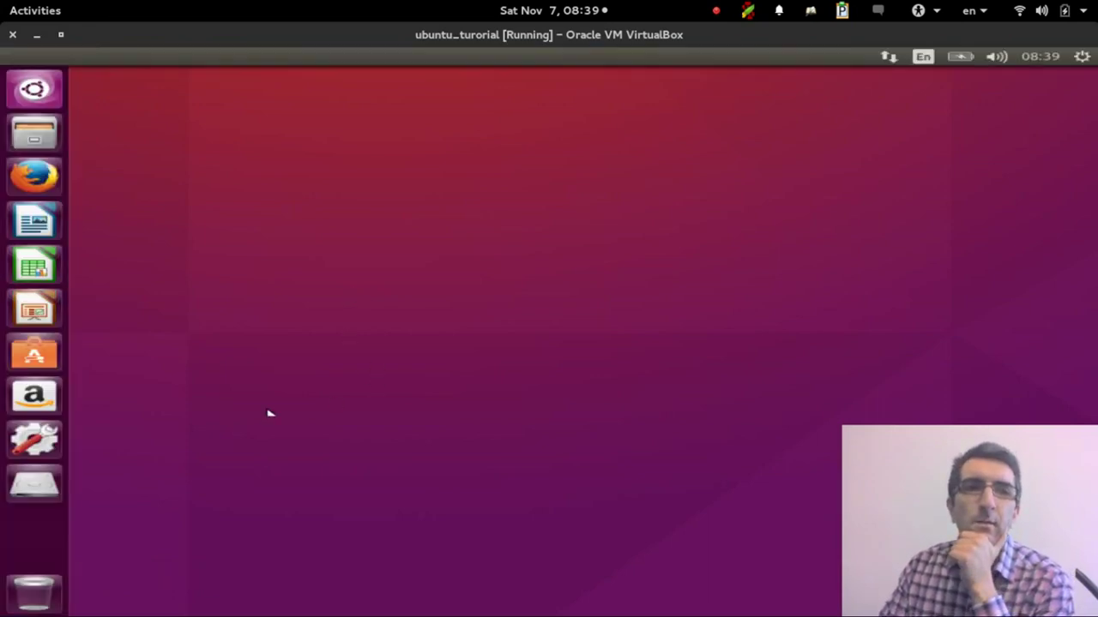
pyautogui.press('super')
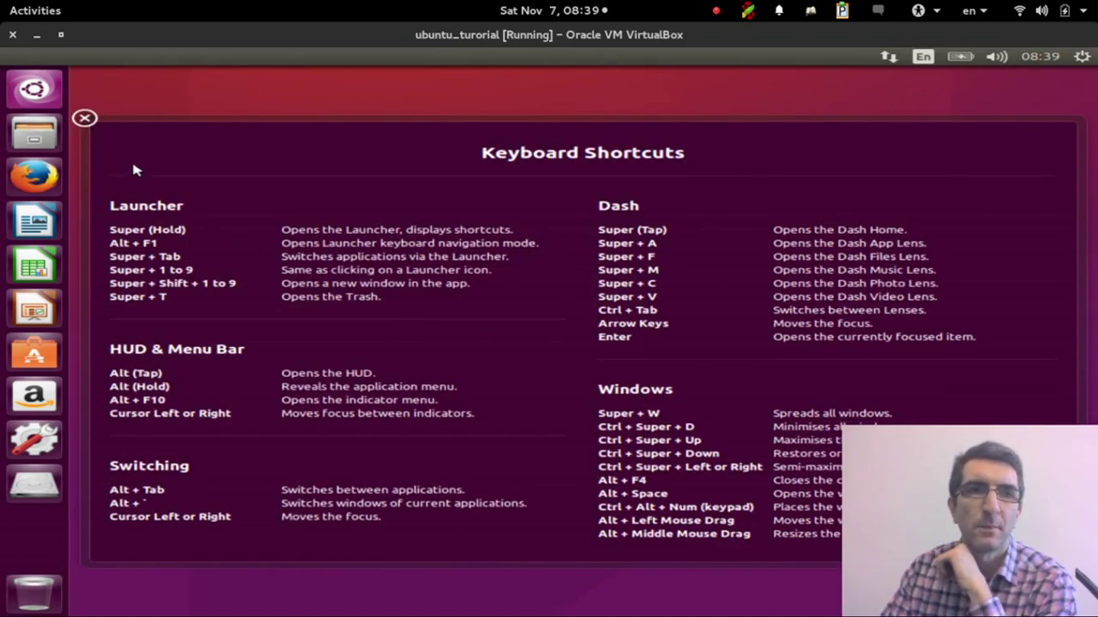
pyautogui.click(84, 119)
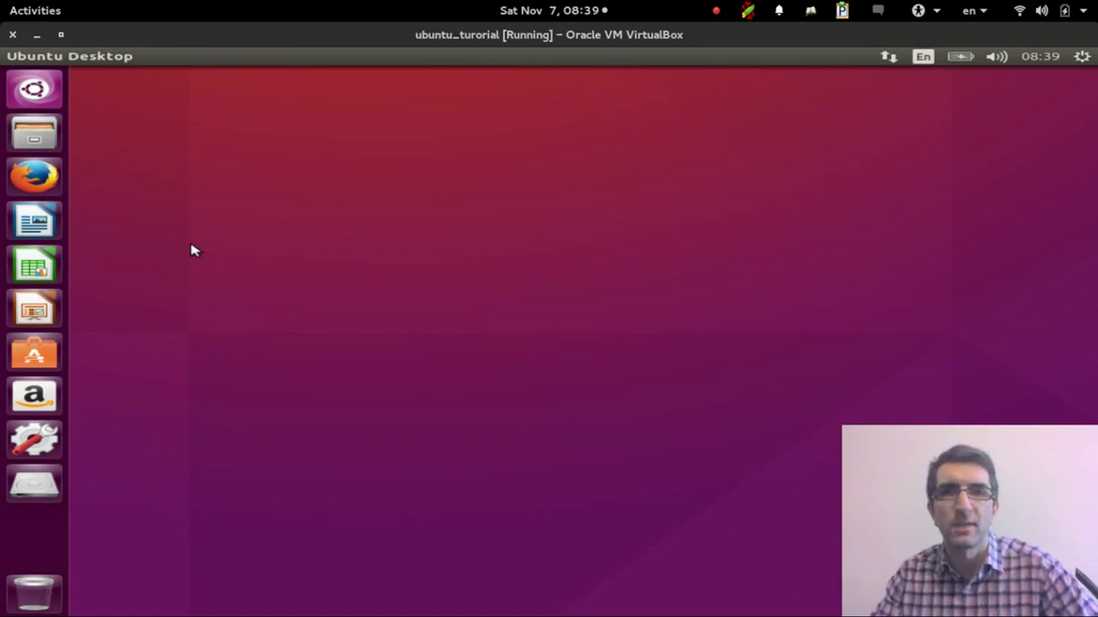
# Shut down Ubuntu from its desktop session and confirm the request.
pyautogui.click(1082, 56)
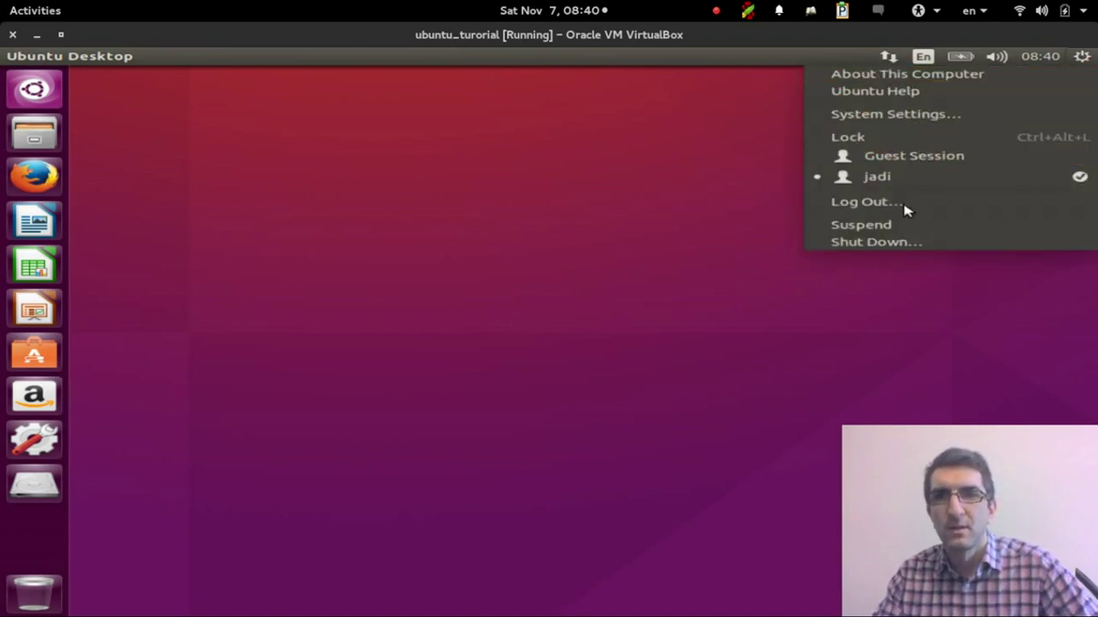
pyautogui.click(853, 244)
pyautogui.click(696, 346)
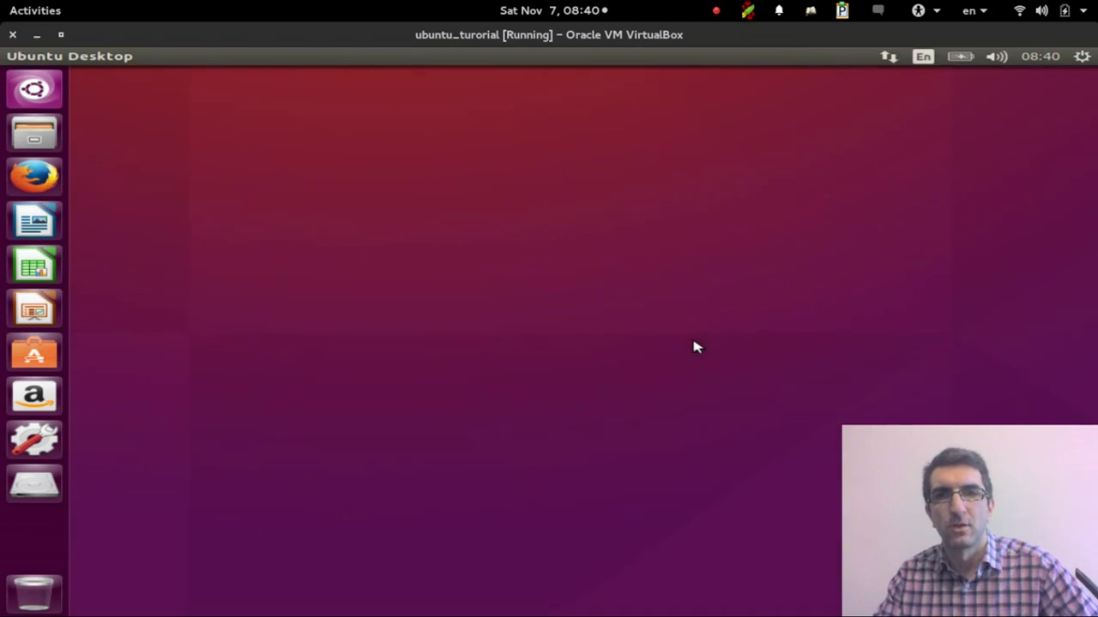